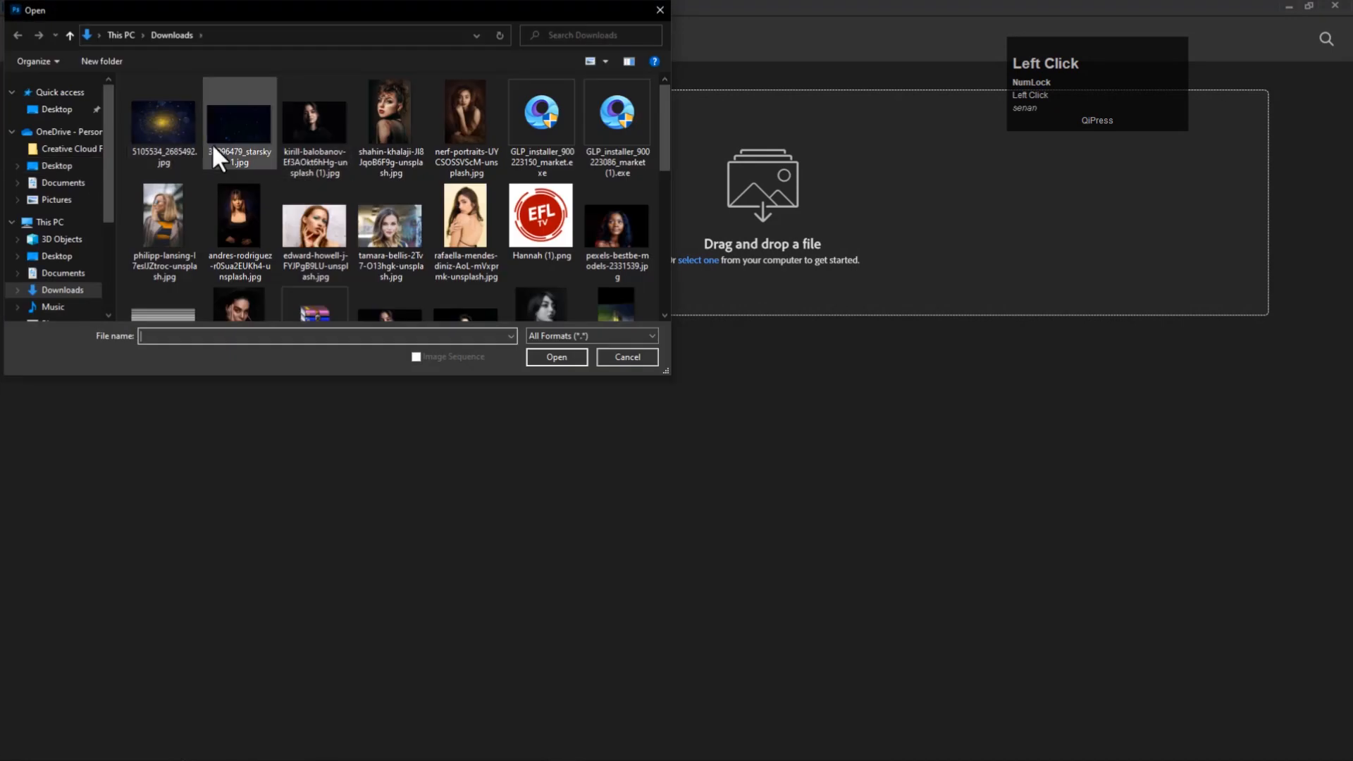
- Open 5105534_2685492.jpg together with the dark portrait photo of the long-haired woman from Downloads
click(174, 143)
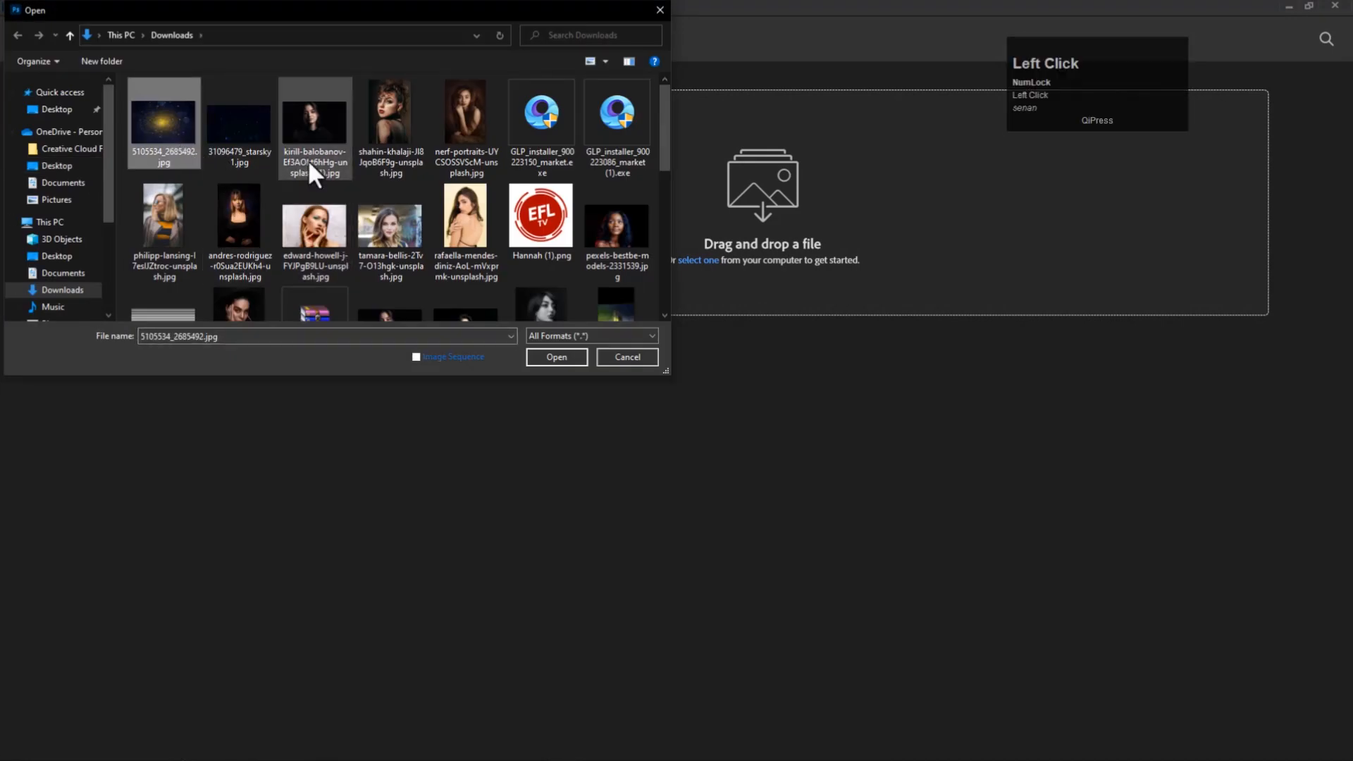
ctrl+click(311, 156)
click(556, 356)
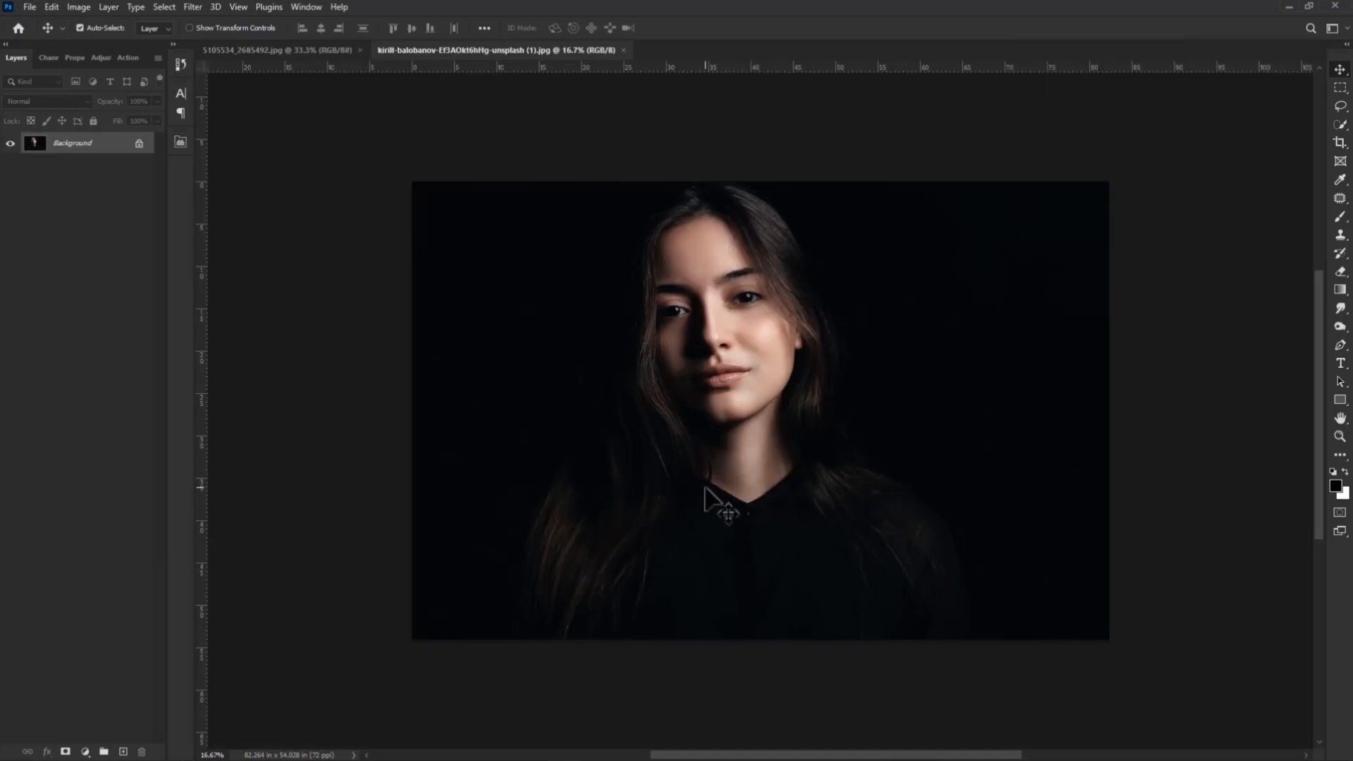
- Duplicate the portrait's Background layer under the default name Background copy
key(ctrl+0)
right_click(84, 151)
click(108, 180)
click(793, 217)
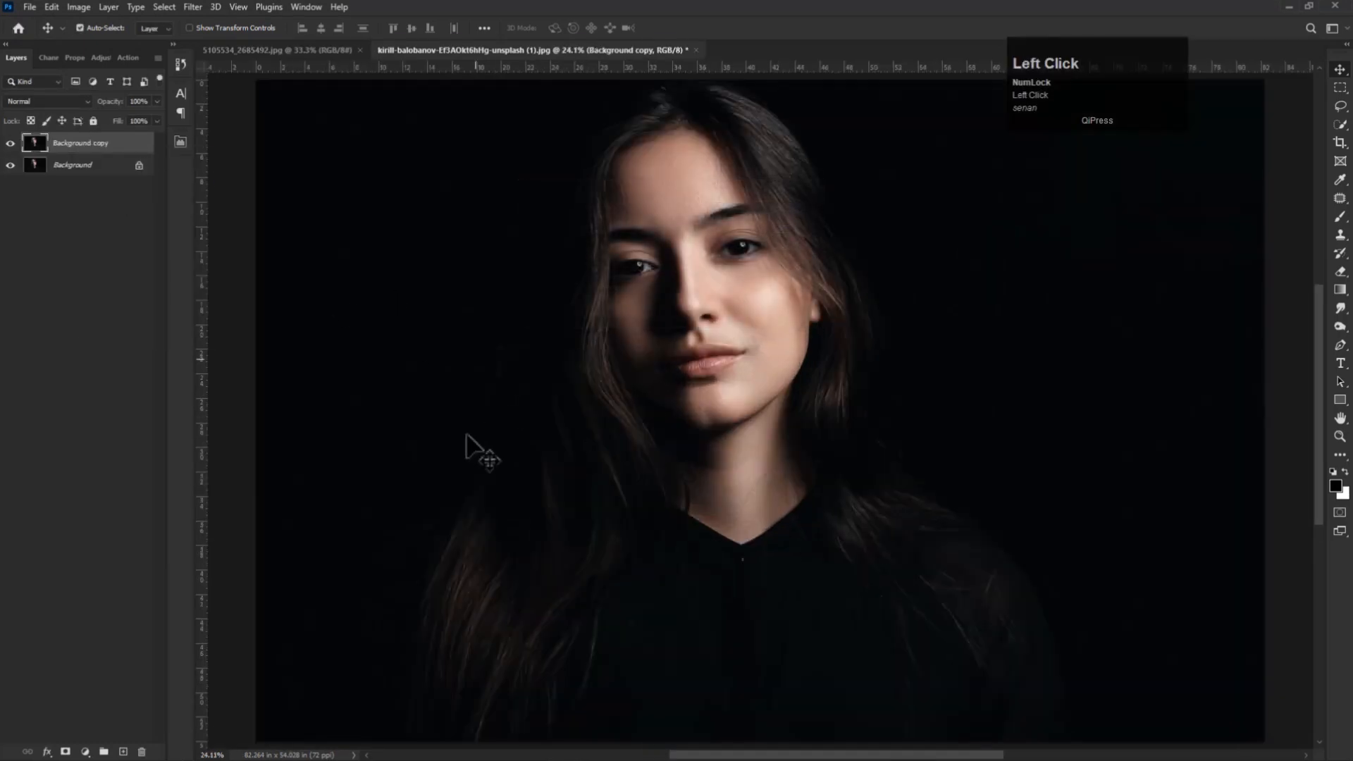
- Add a Curves adjustment layer above Background copy and pull the RGB curve's midpoint slightly down to darken the portrait
click(84, 751)
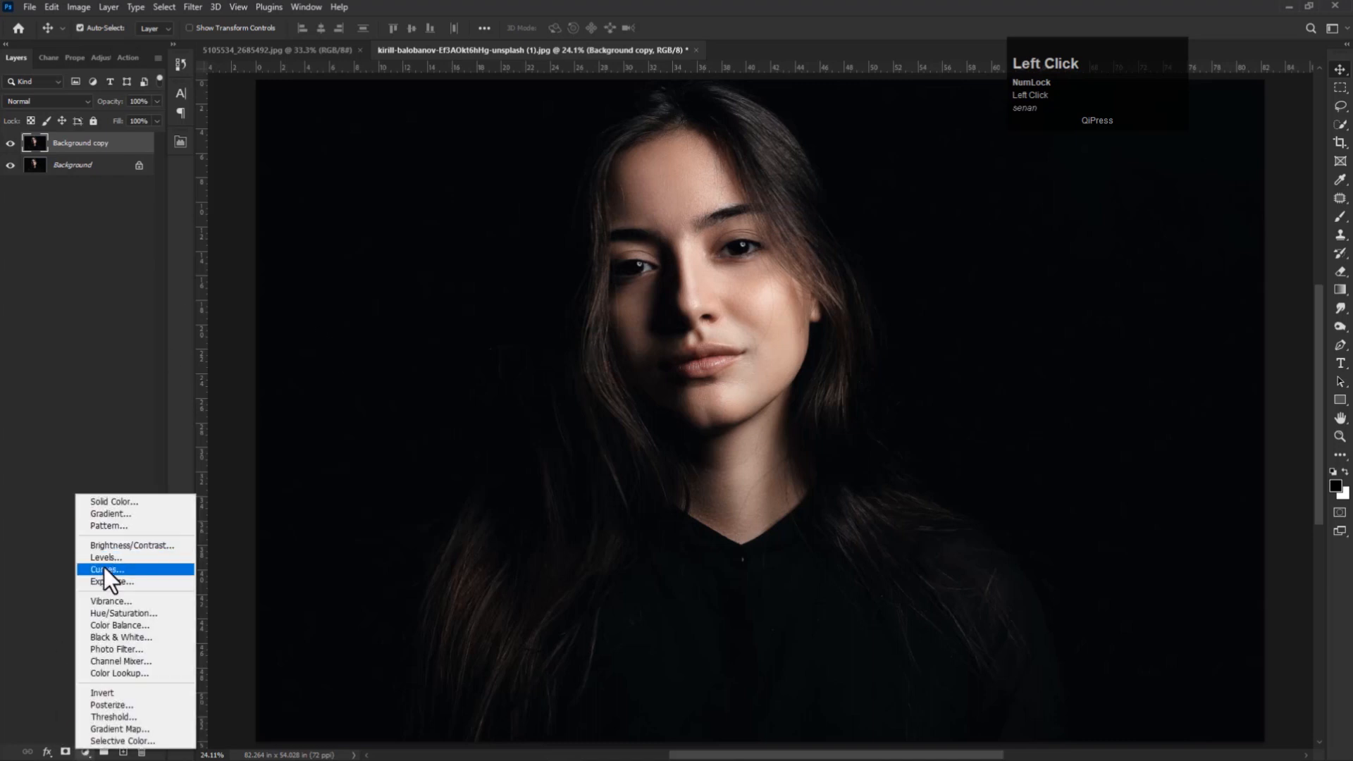
click(106, 569)
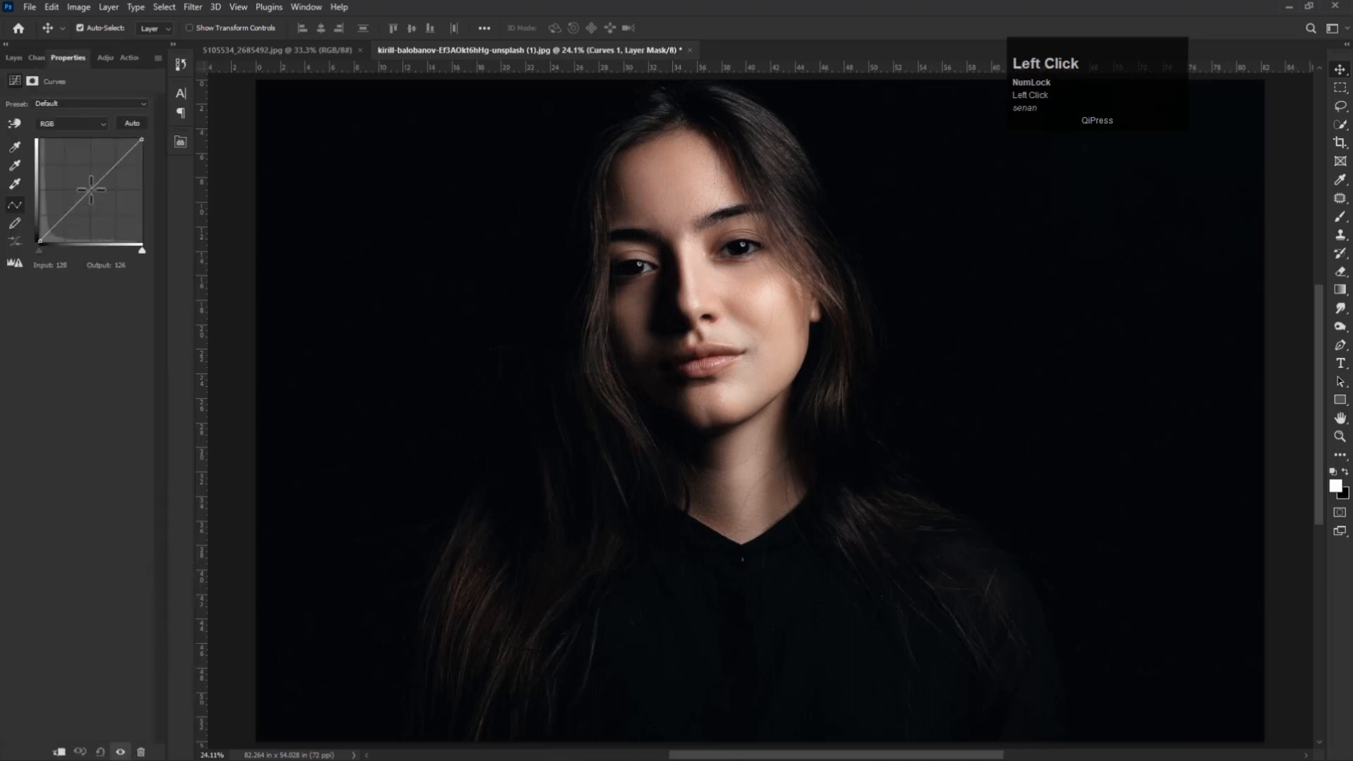
drag(90, 190, 94, 194)
click(14, 57)
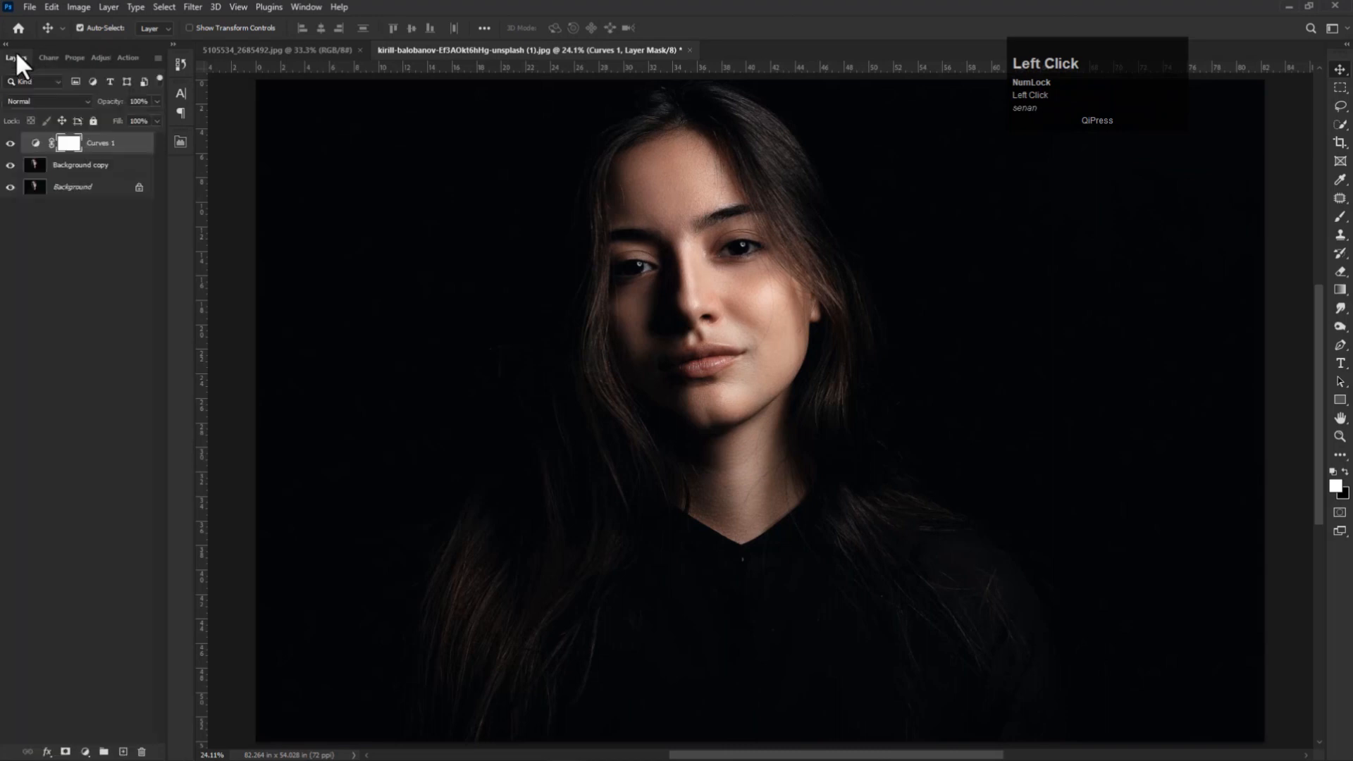
- Merge the Curves adjustment layer with the Background copy layer
click(70, 173)
click(109, 7)
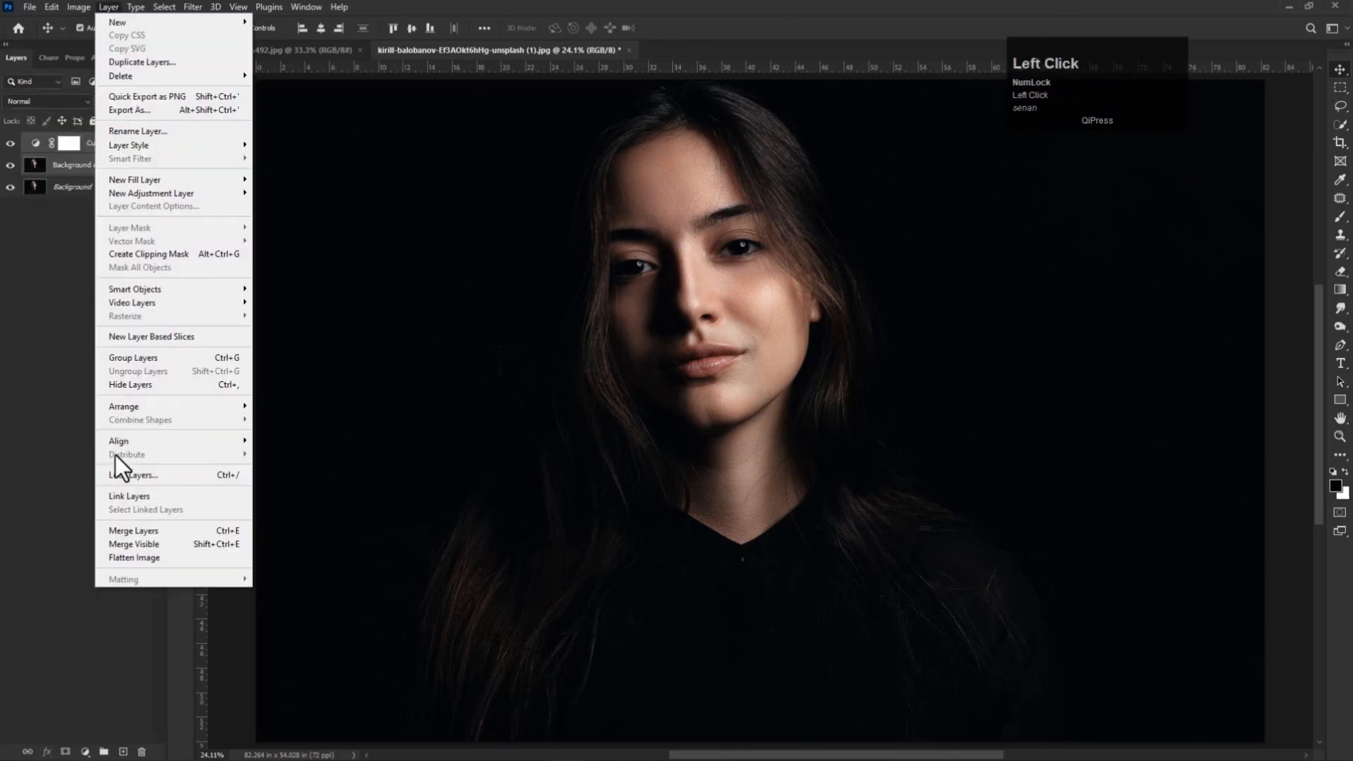
click(124, 530)
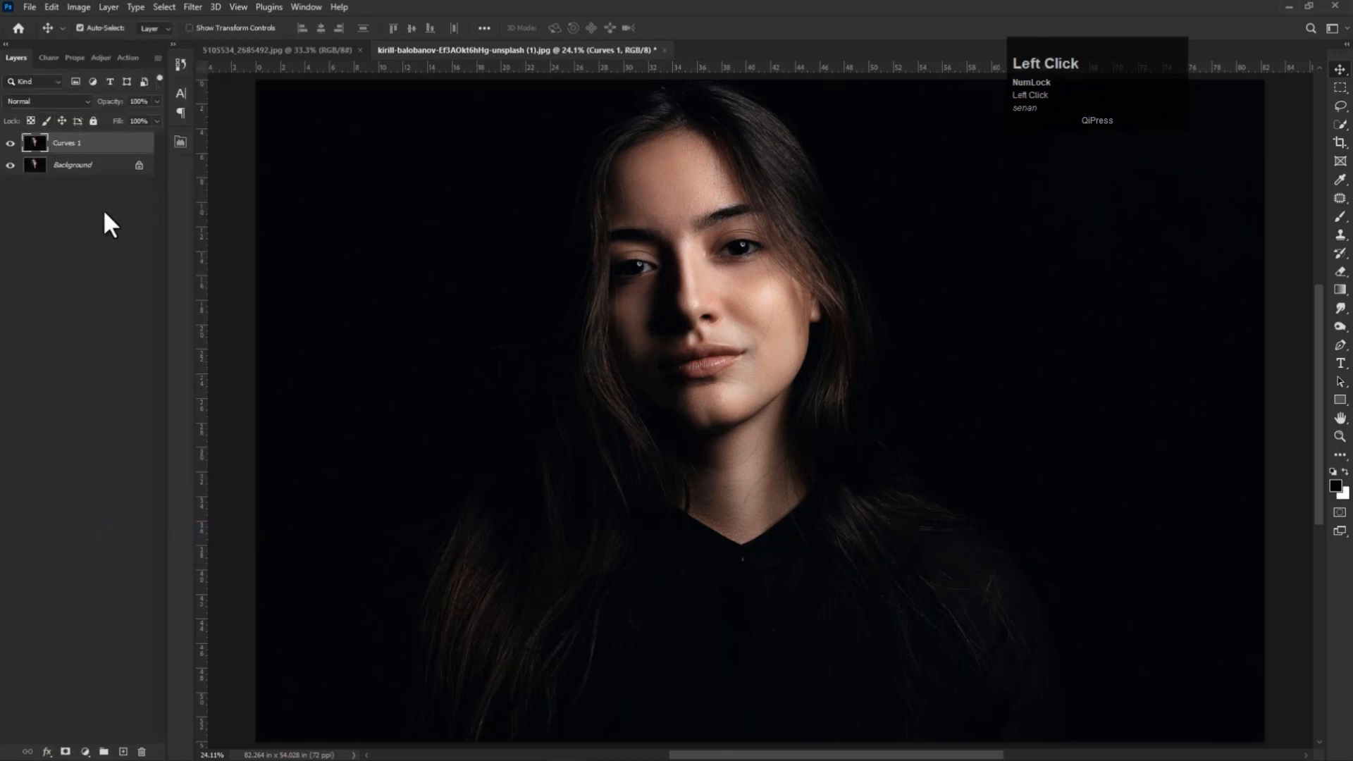
- Add a Gradient Fill layer with a Linear style and an angle of 0°
click(85, 751)
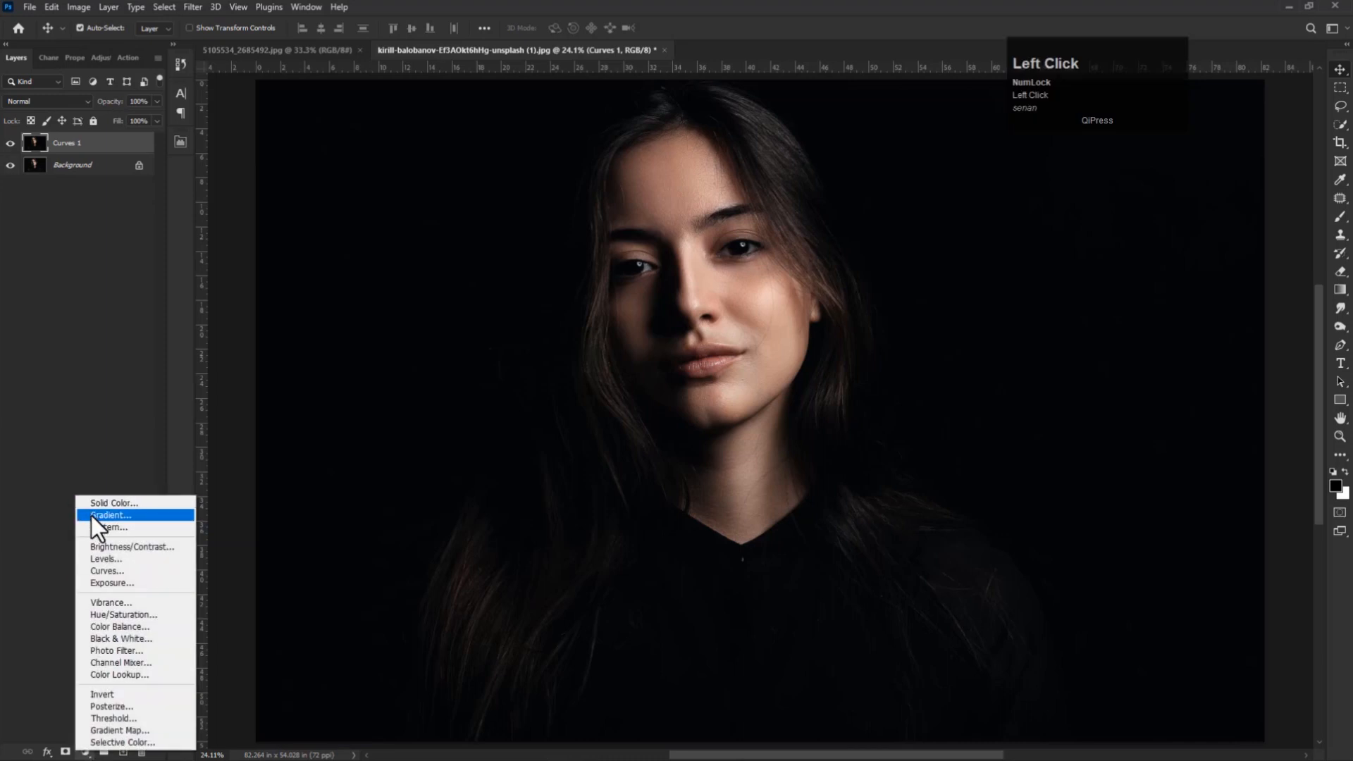
click(106, 515)
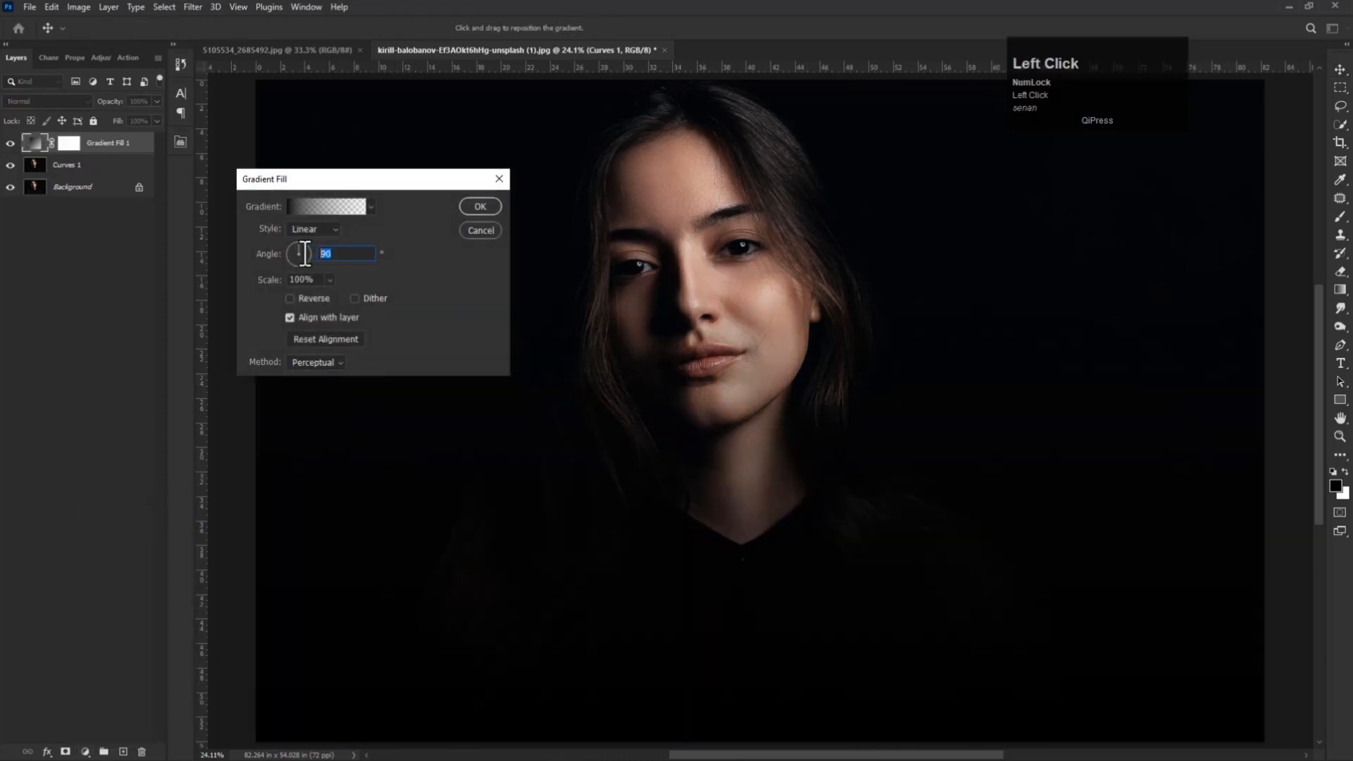
text(0)
- Apply the red-to-transparent gradient preset and move the Gradient Editor clear of the gradient settings
click(333, 207)
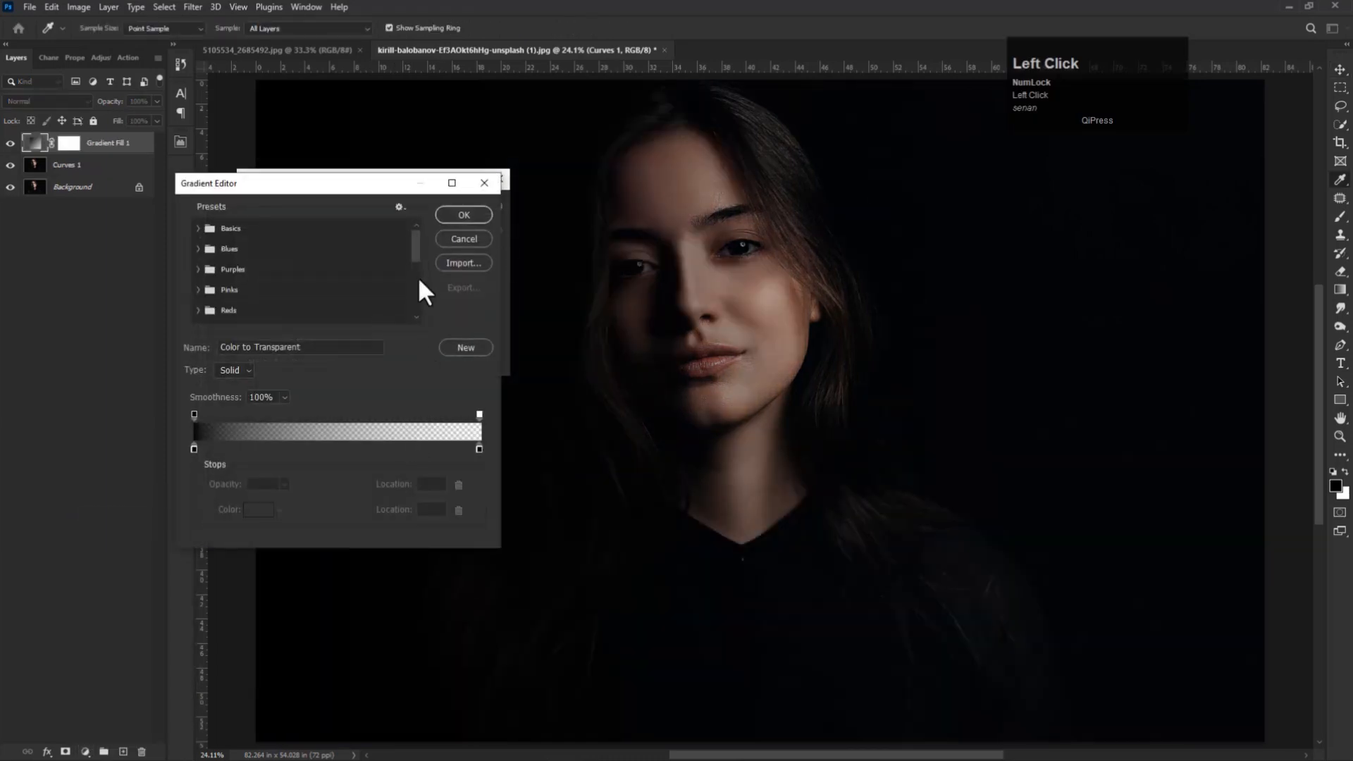
drag(417, 276, 414, 306)
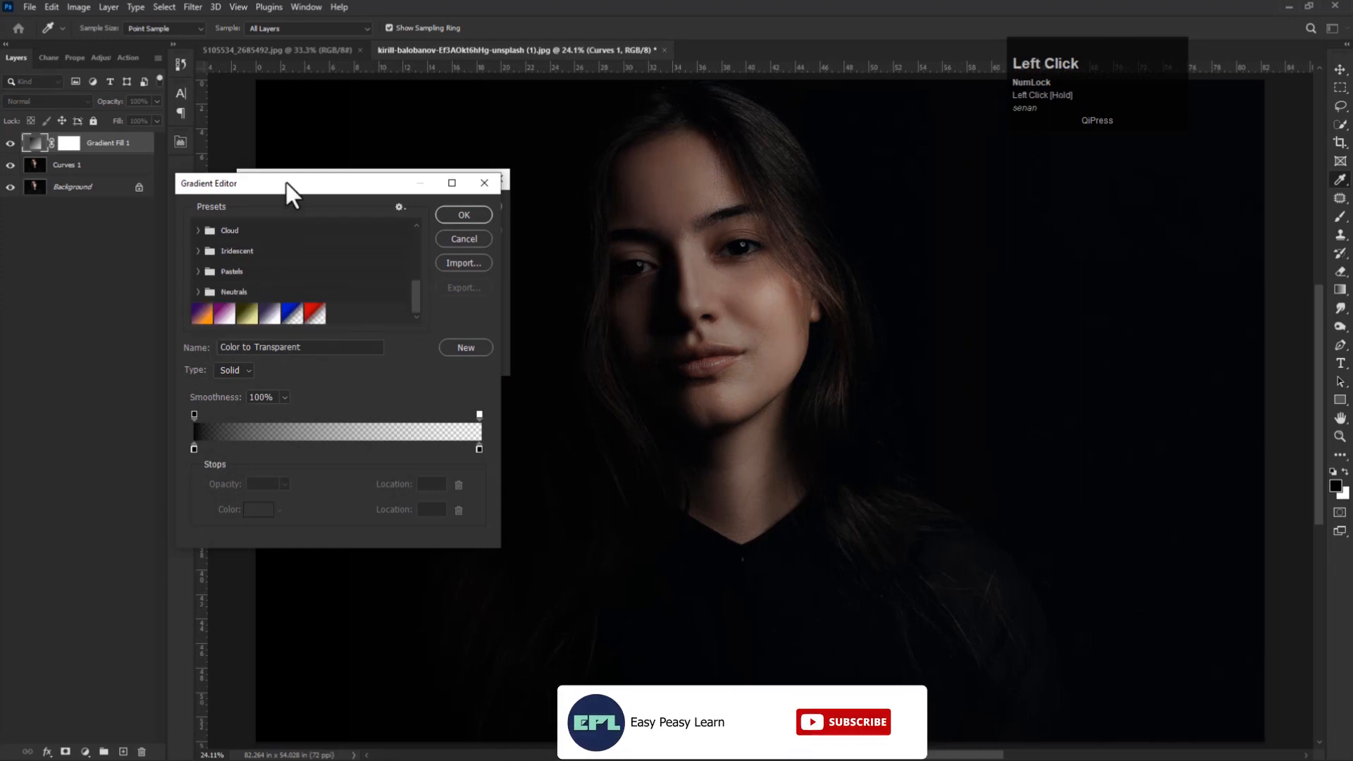
click(314, 316)
click(292, 416)
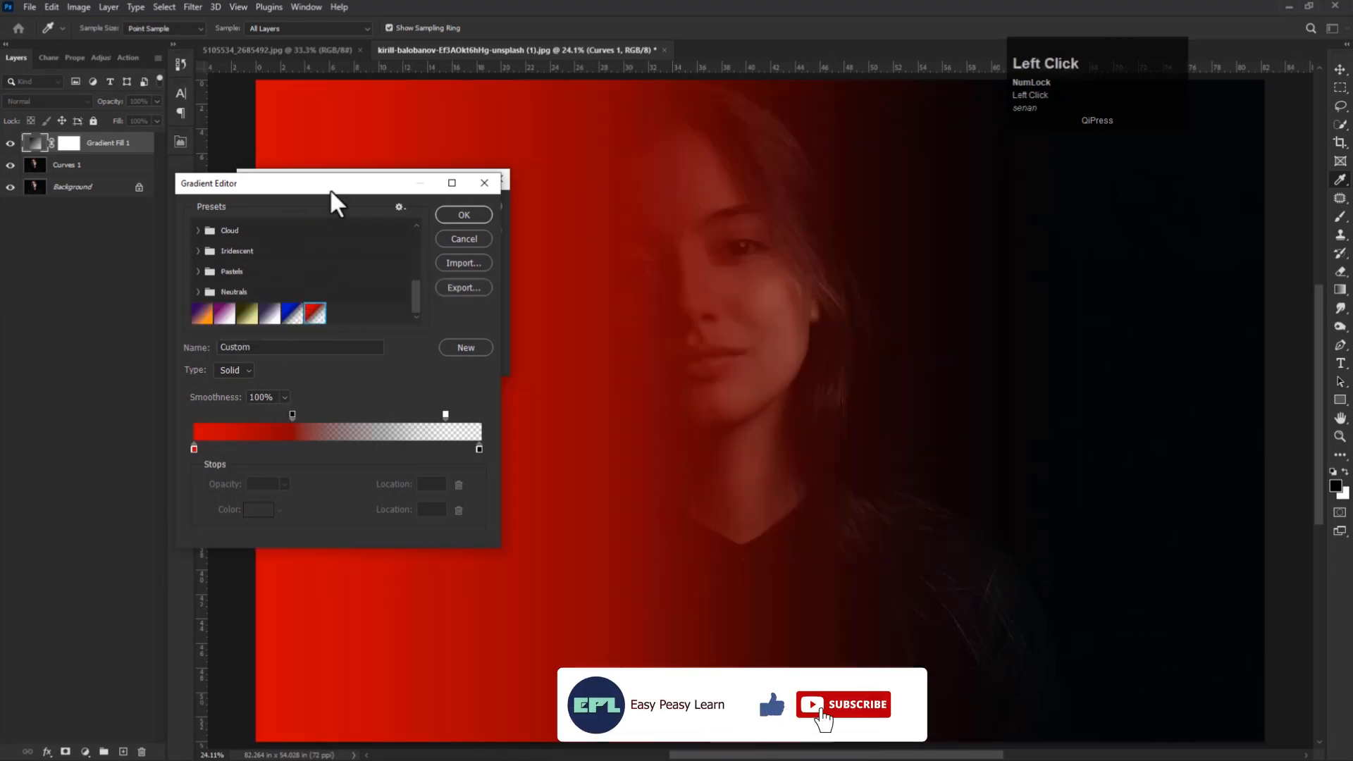
drag(332, 185, 897, 185)
- Set the gradient's red colour stop to the darker red #c40707
click(761, 449)
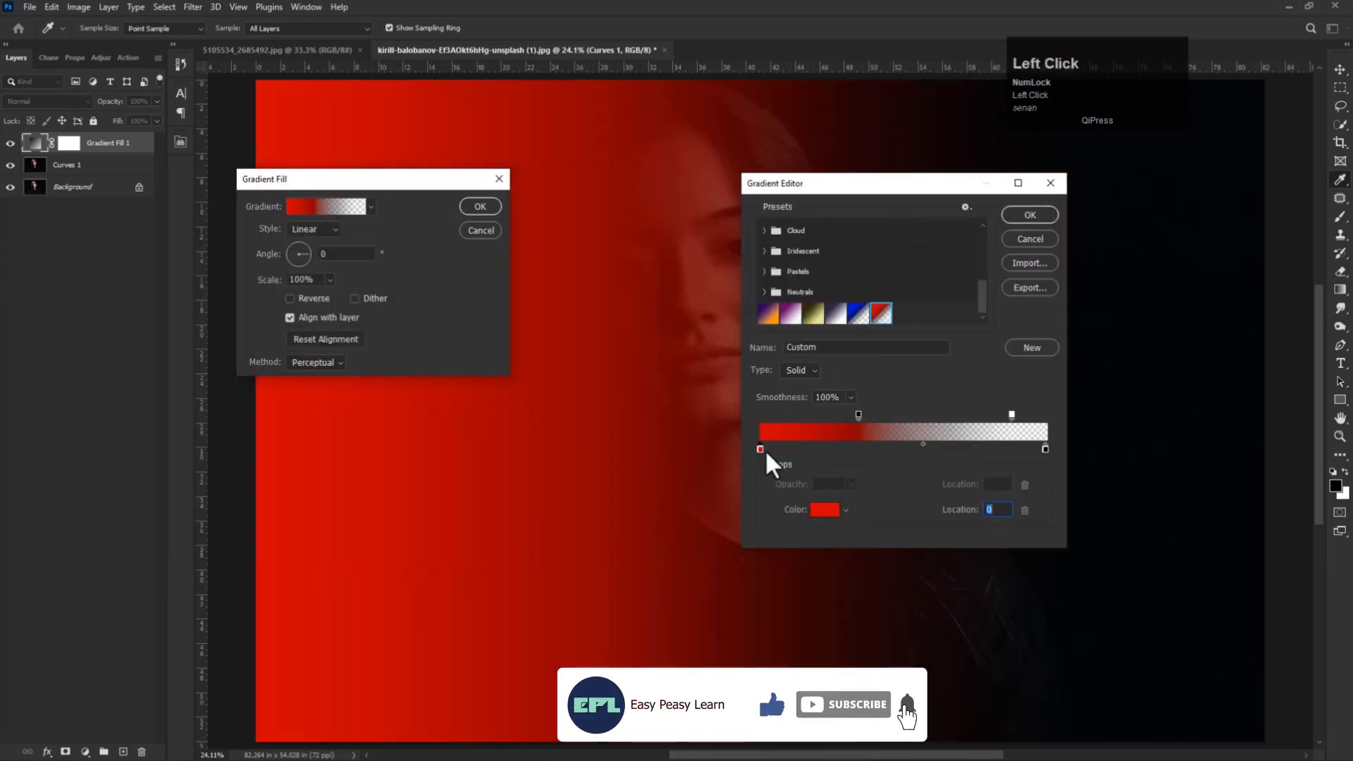
click(828, 506)
drag(1007, 291, 1007, 293)
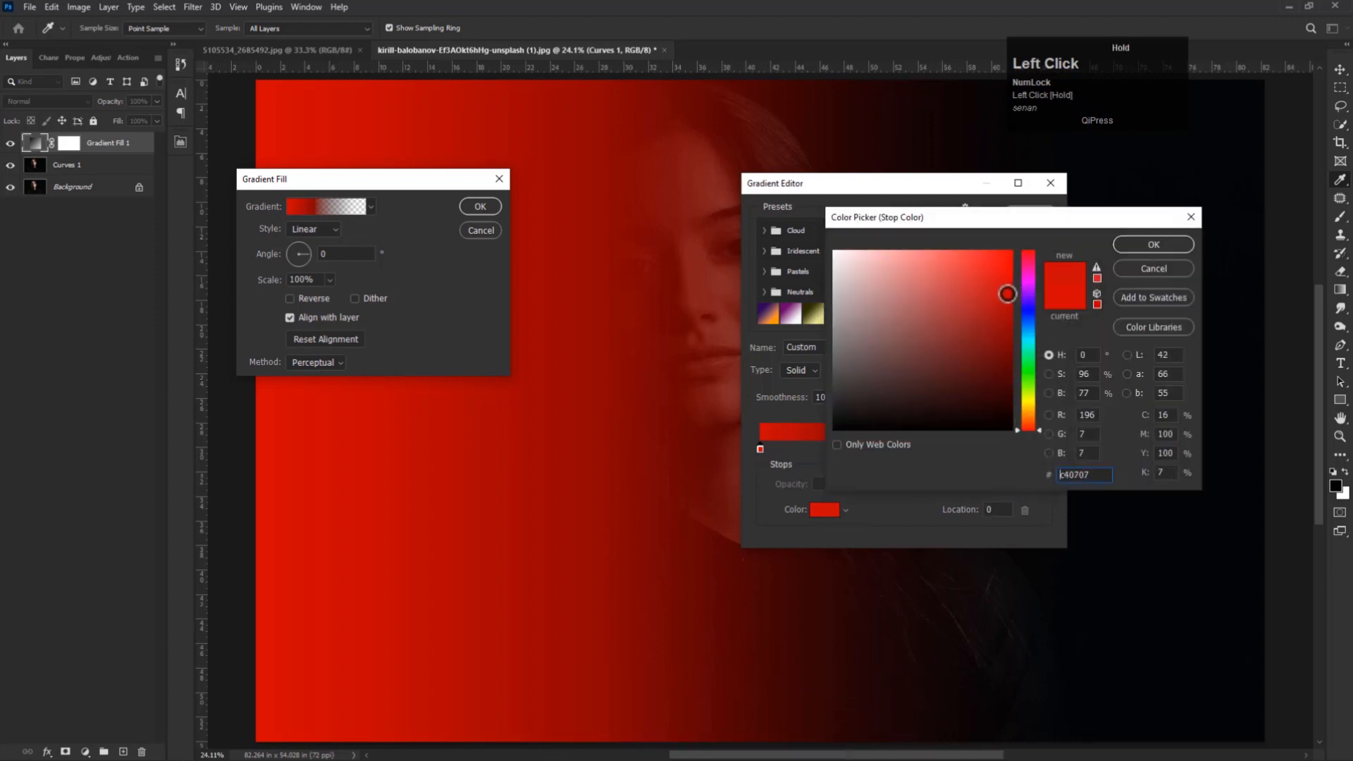
click(1154, 244)
- Move the red gradient's opaque stop to about 30%, shift its opacity midpoint closer to that stop, and apply the fill
click(857, 415)
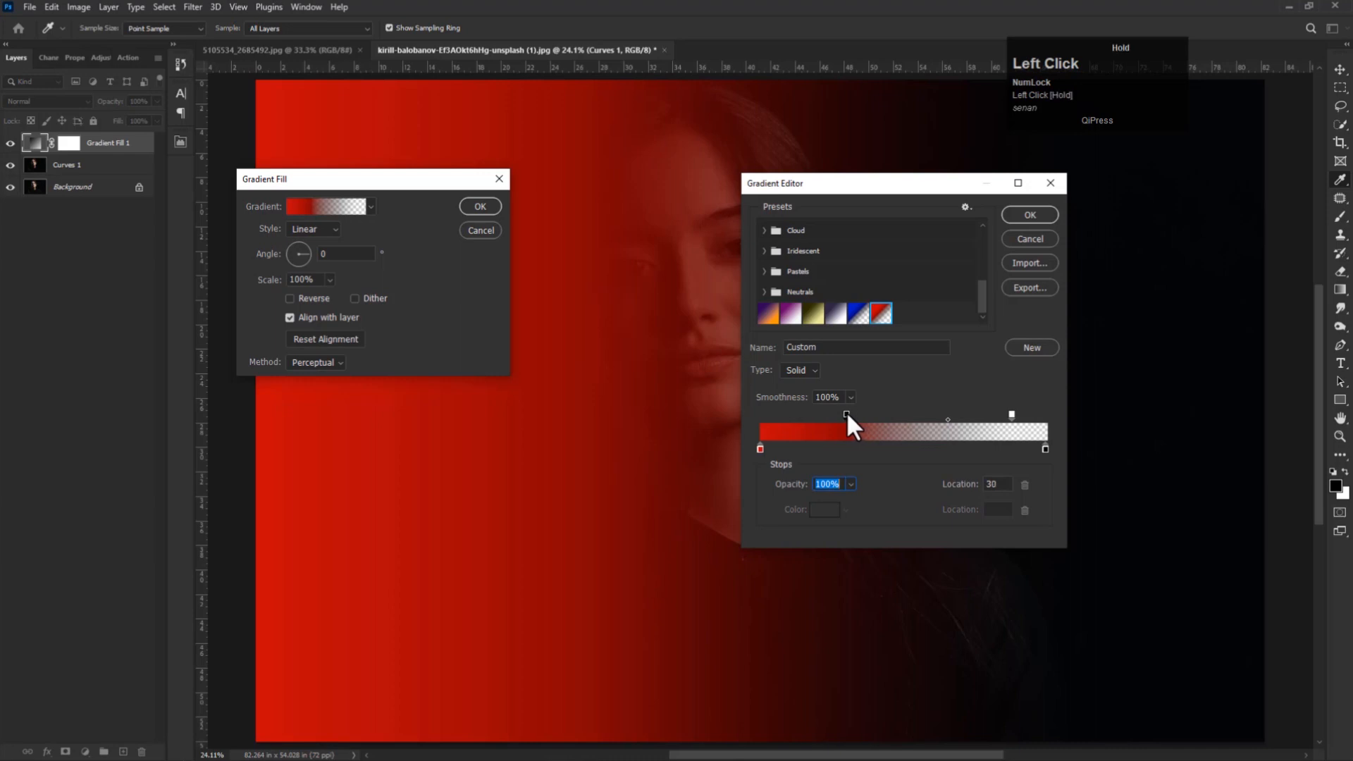
drag(947, 419, 912, 417)
key(Return)
click(480, 208)
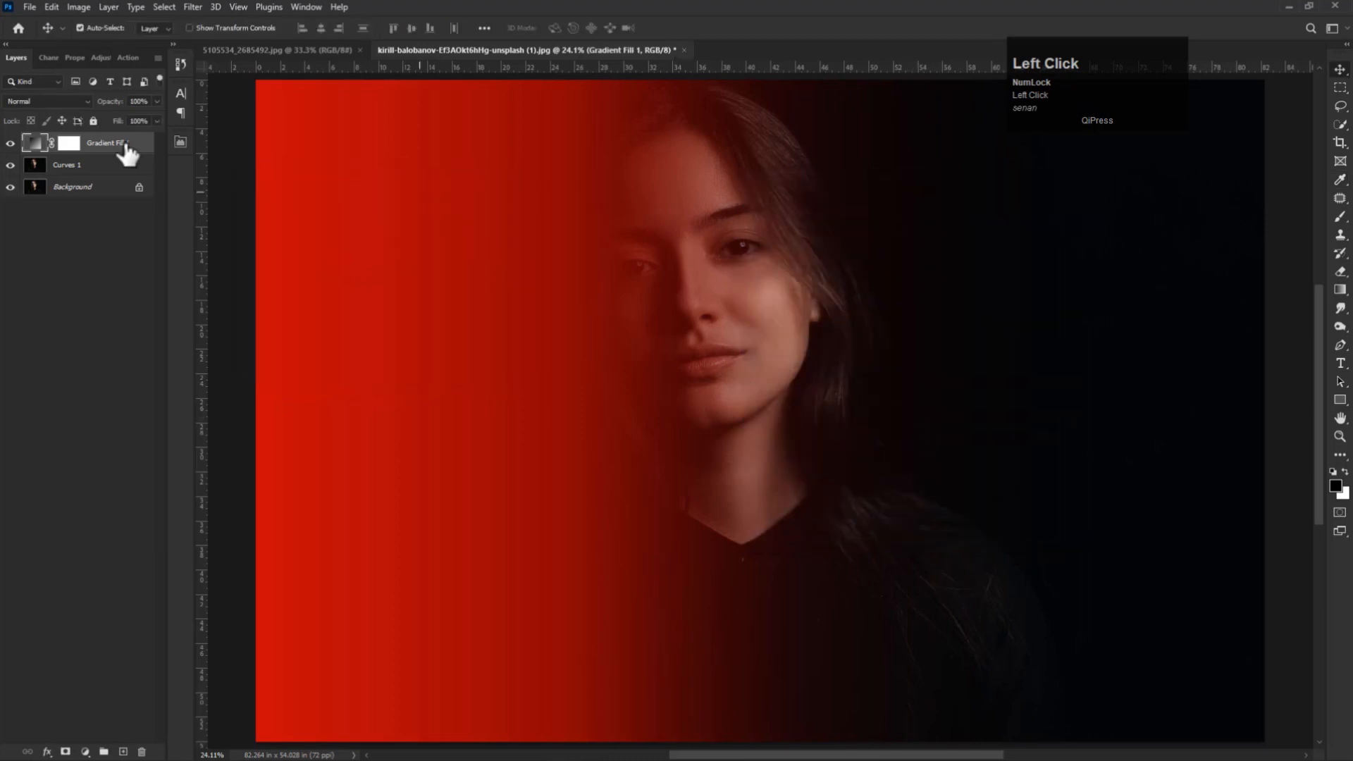
- Duplicate the Gradient Fill 1 layer and set the copy's gradient angle to 180°
right_click(106, 143)
click(125, 205)
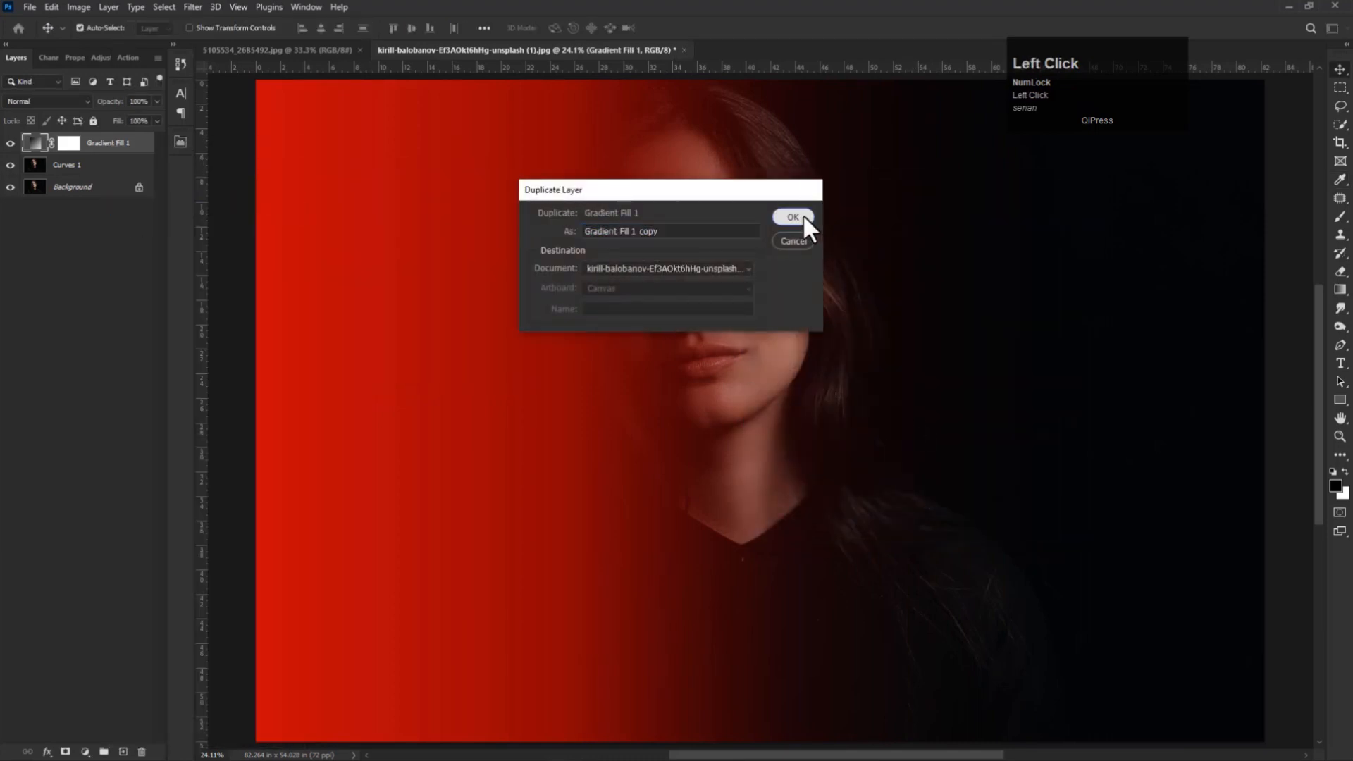
click(804, 215)
double_click(33, 144)
text(180)
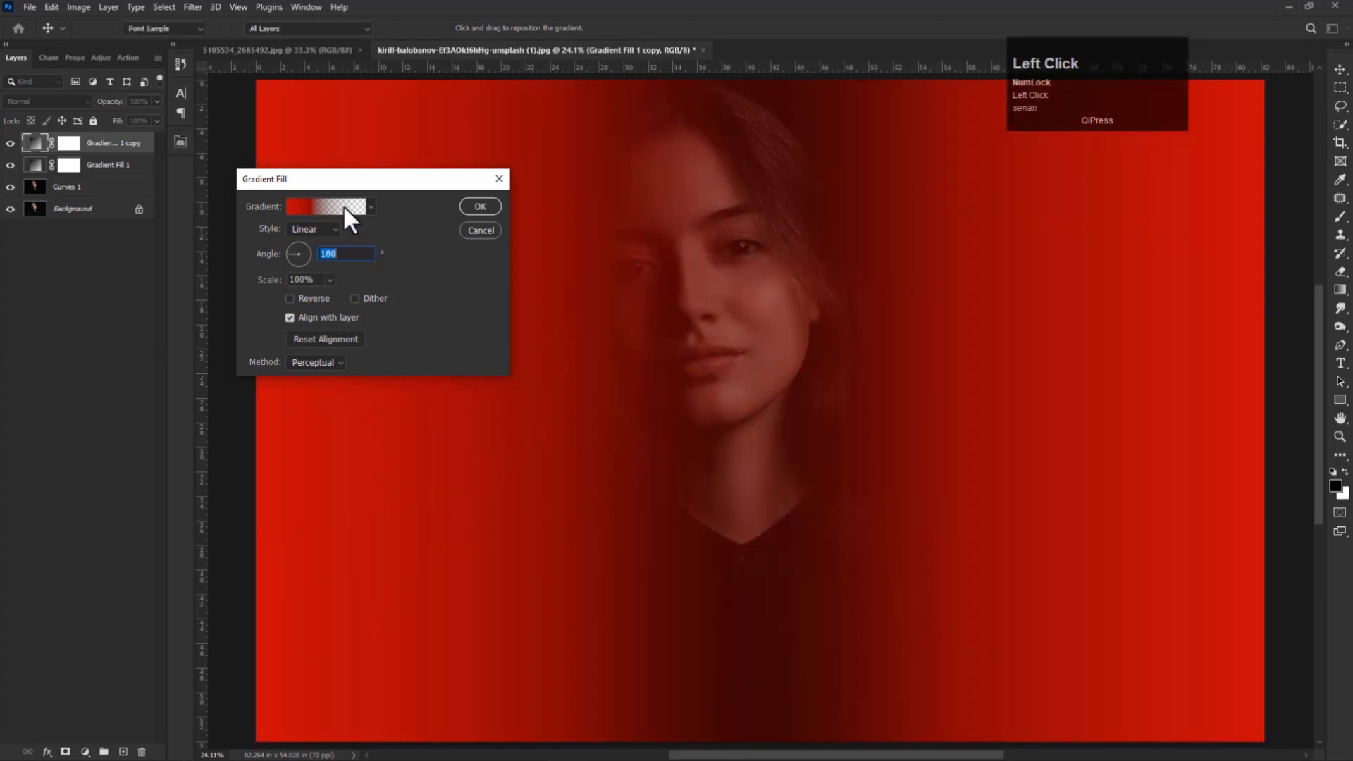
- Switch the duplicated gradient fill to the blue-to-transparent preset
click(344, 205)
scroll(982, 252, down, 3)
click(885, 319)
click(859, 313)
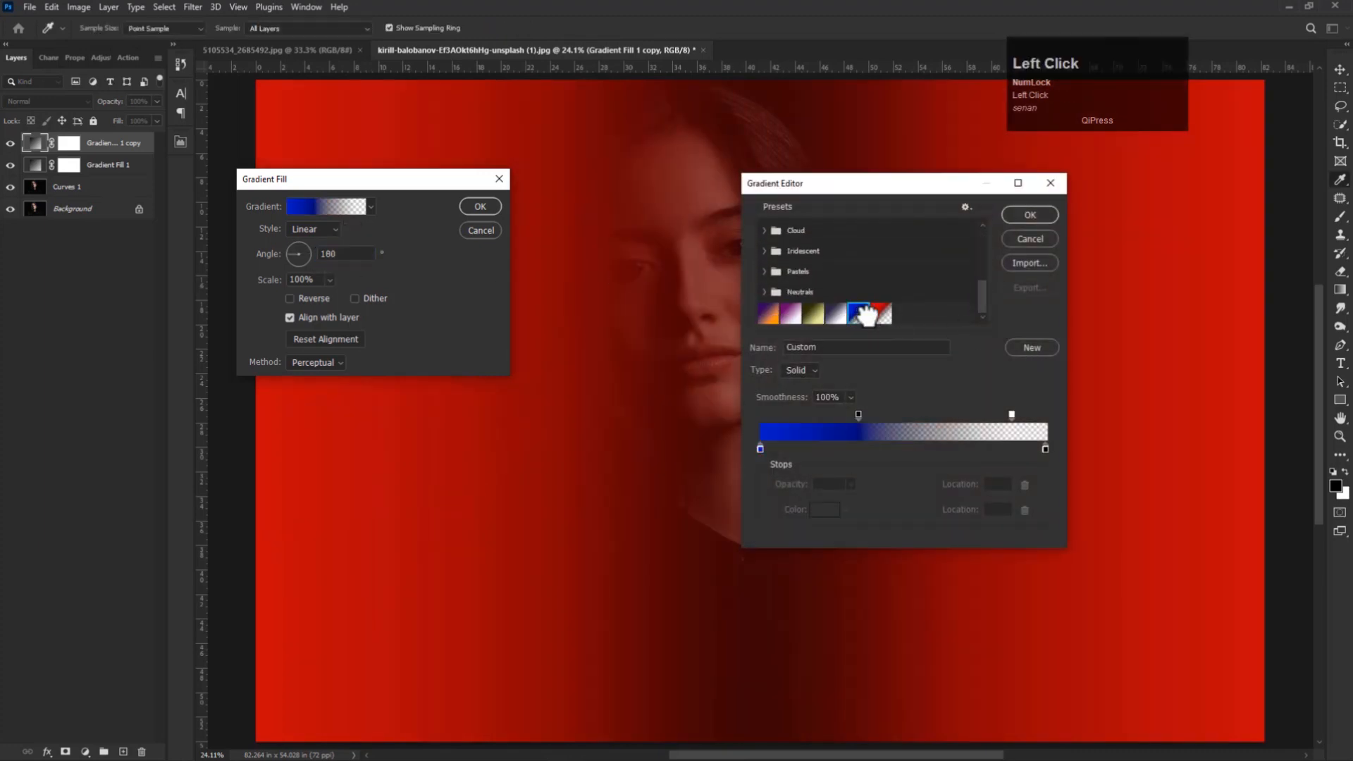
- Adjust the blue gradient's opaque stop slightly, set its opacity midpoint to about 47%, and apply the fill
drag(817, 184, 332, 205)
drag(372, 435, 362, 434)
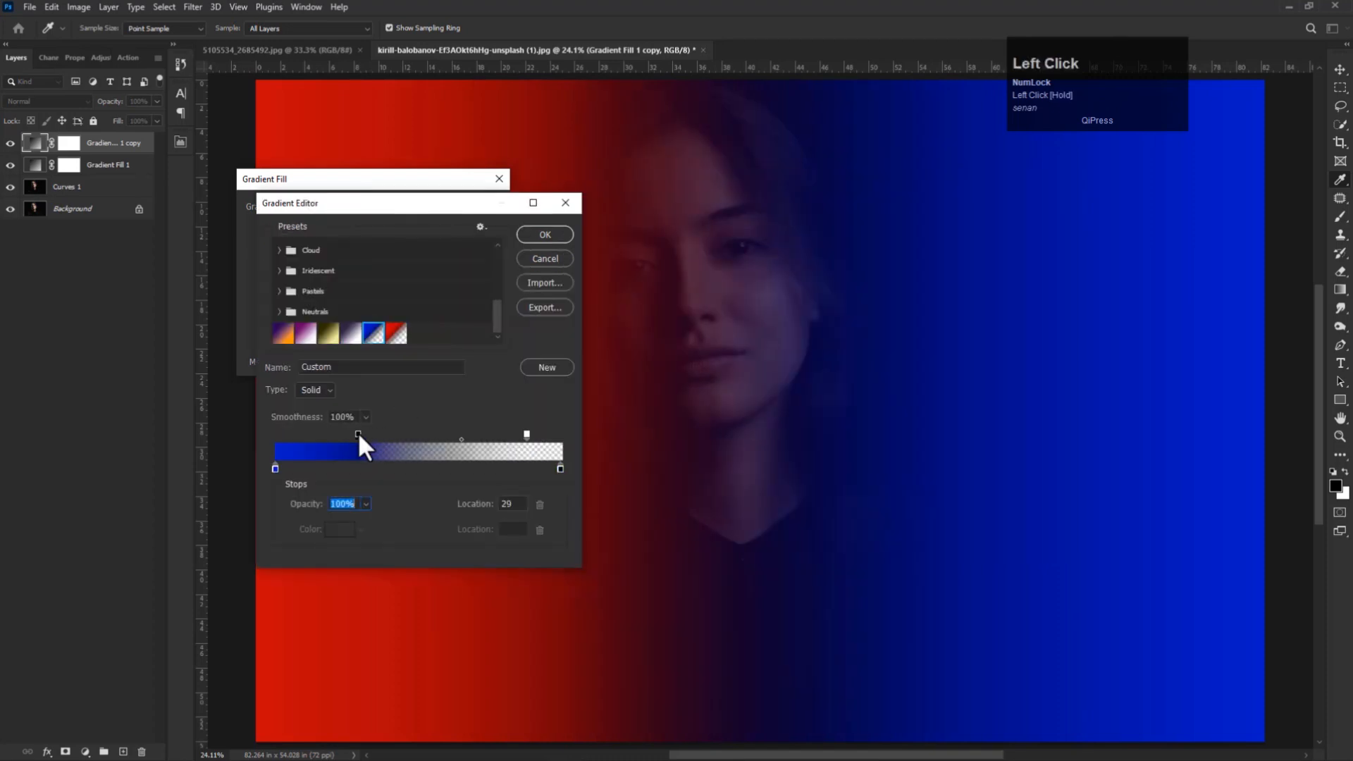
drag(462, 439, 438, 437)
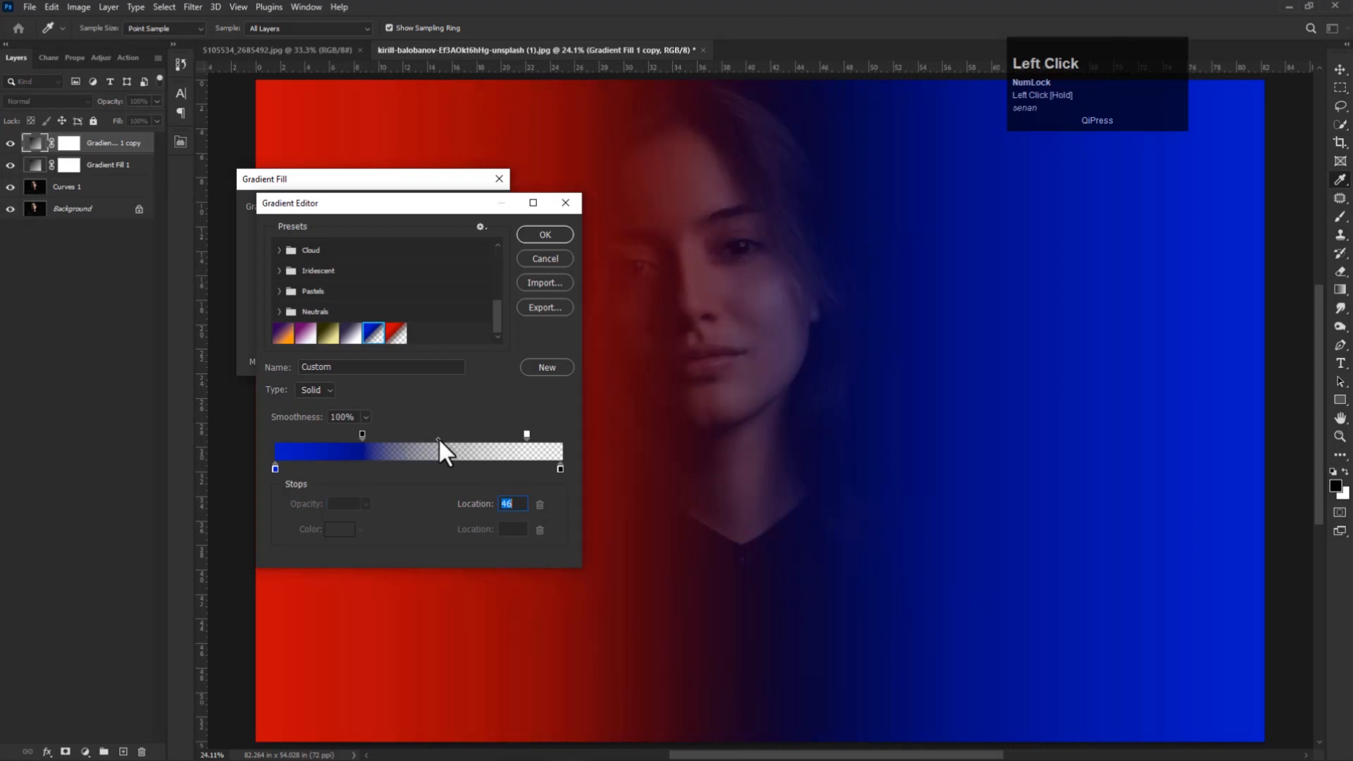
drag(364, 433, 431, 437)
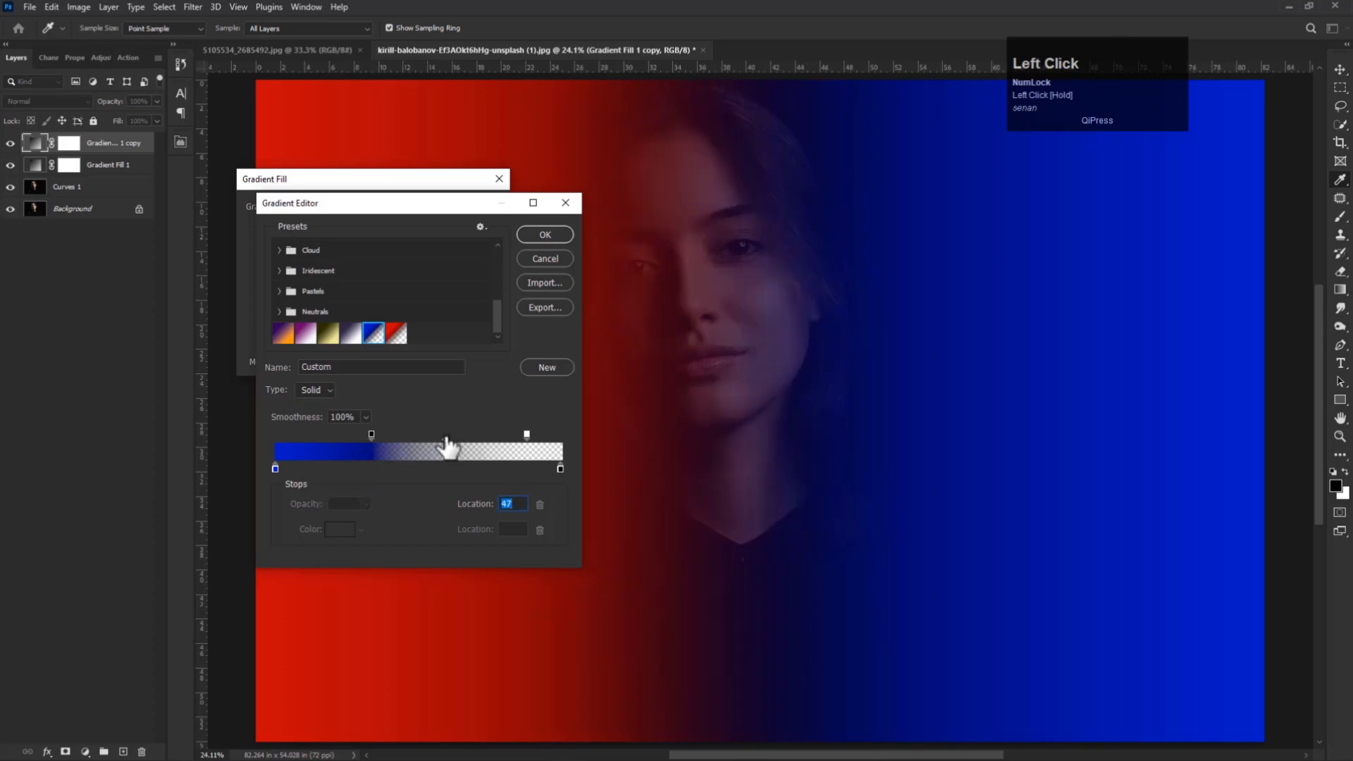
key(Return)
click(474, 206)
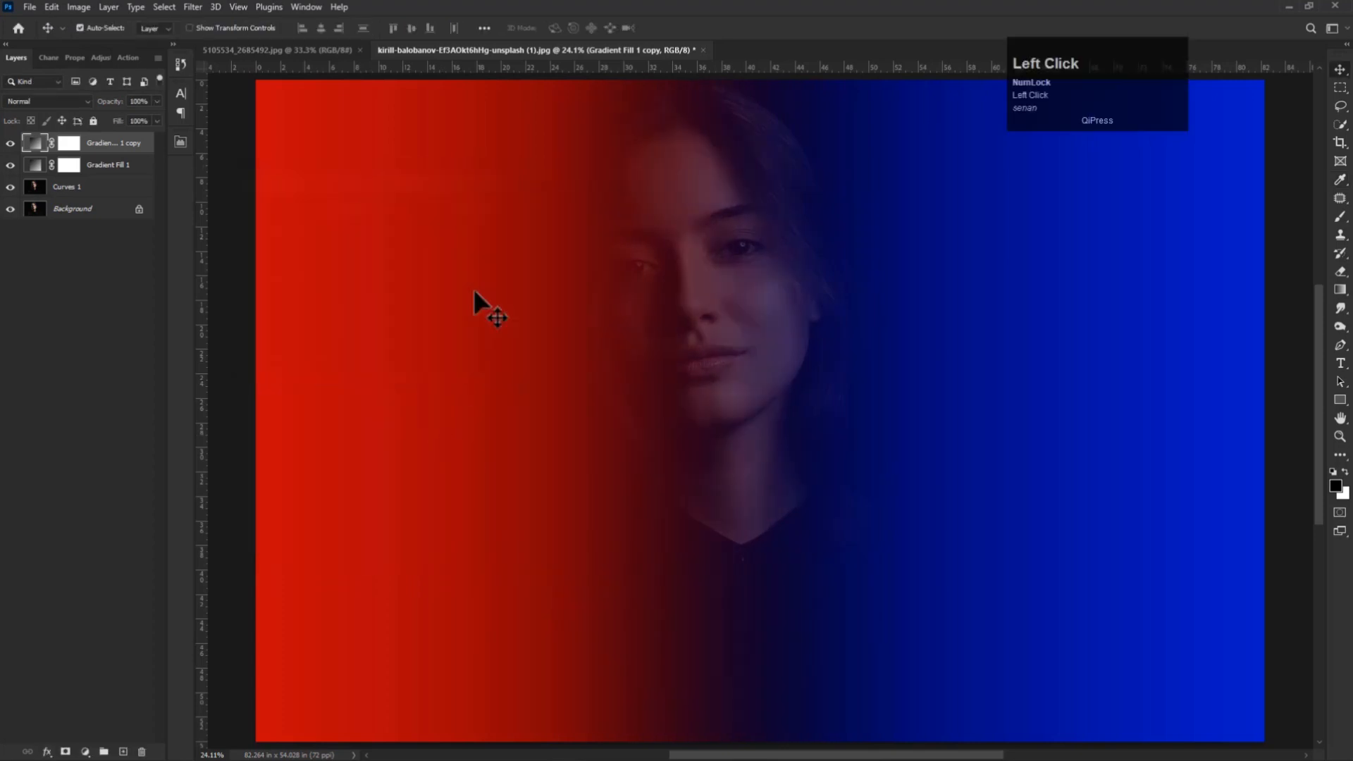
- Set both gradient fill layers to the Color blend mode at 80% opacity
ctrl+click(116, 169)
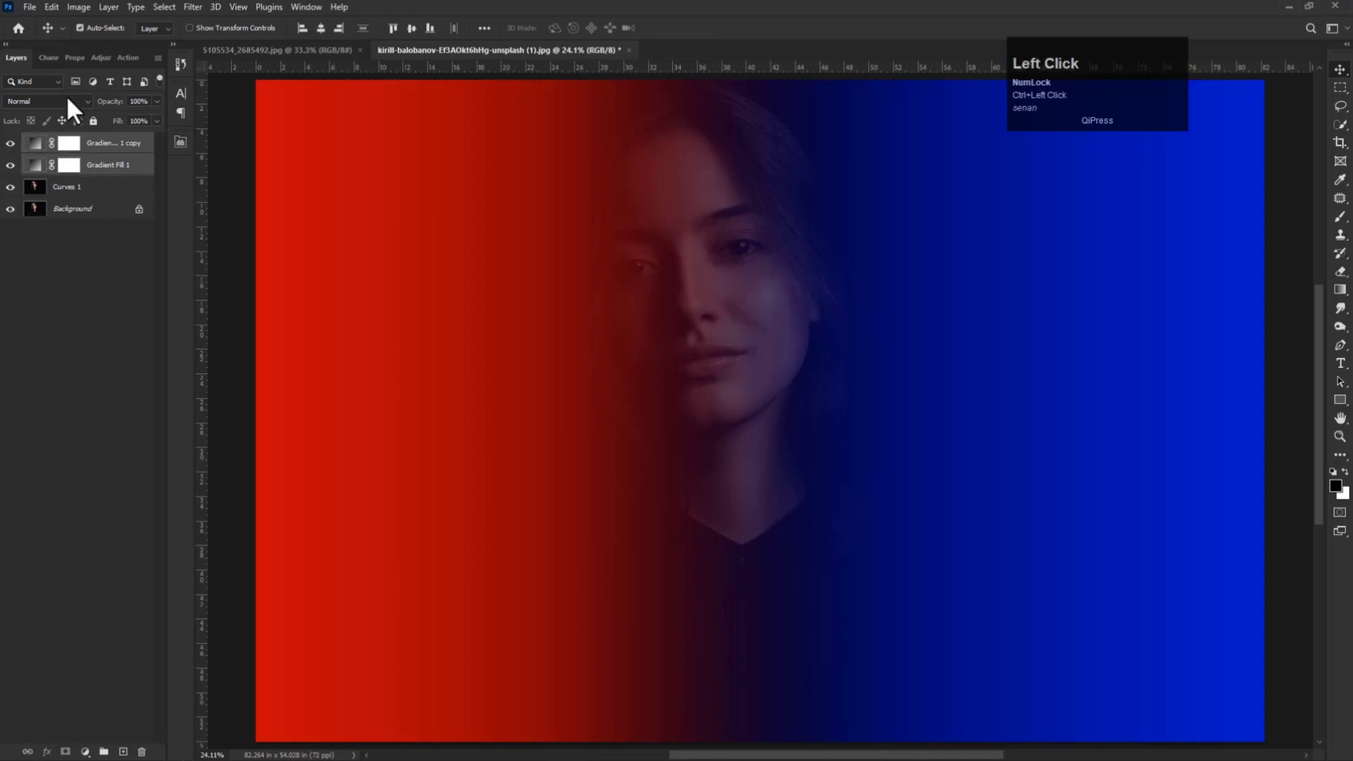
click(69, 100)
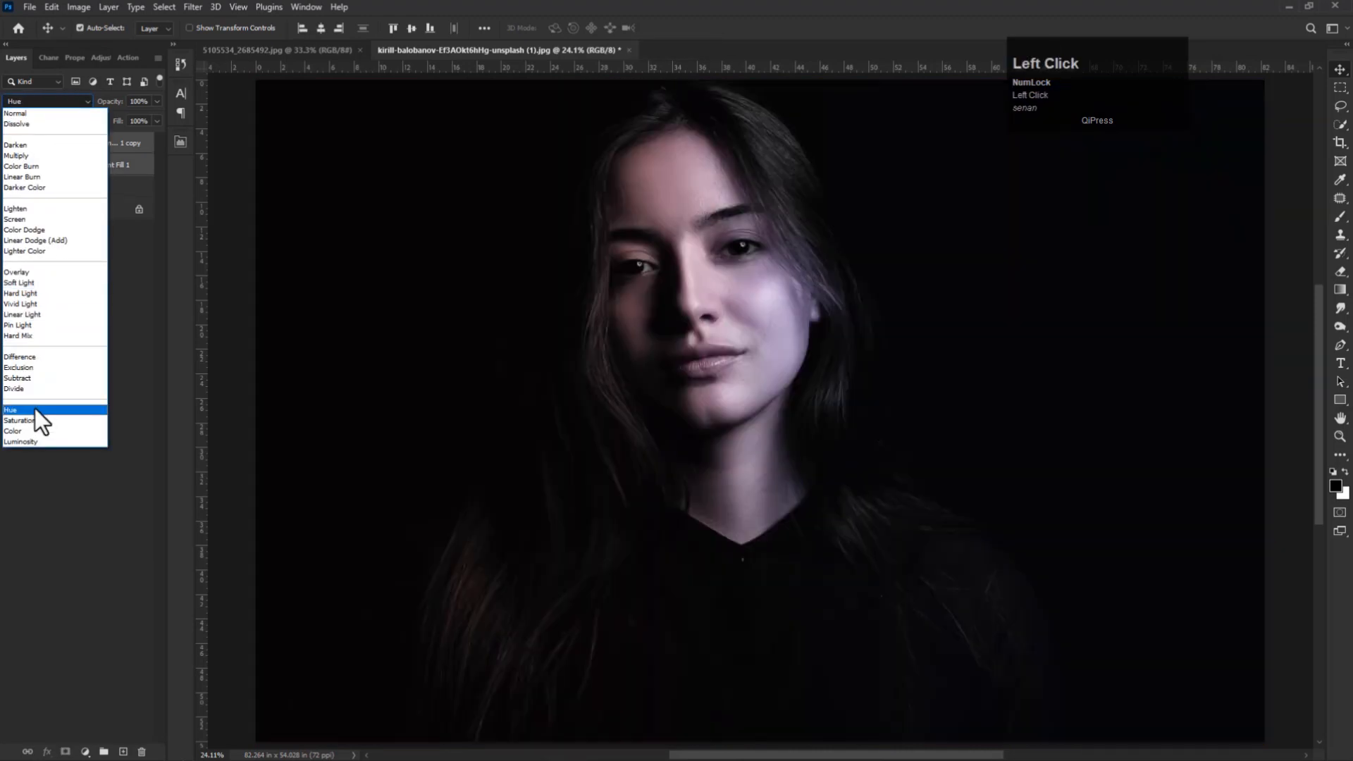
click(33, 429)
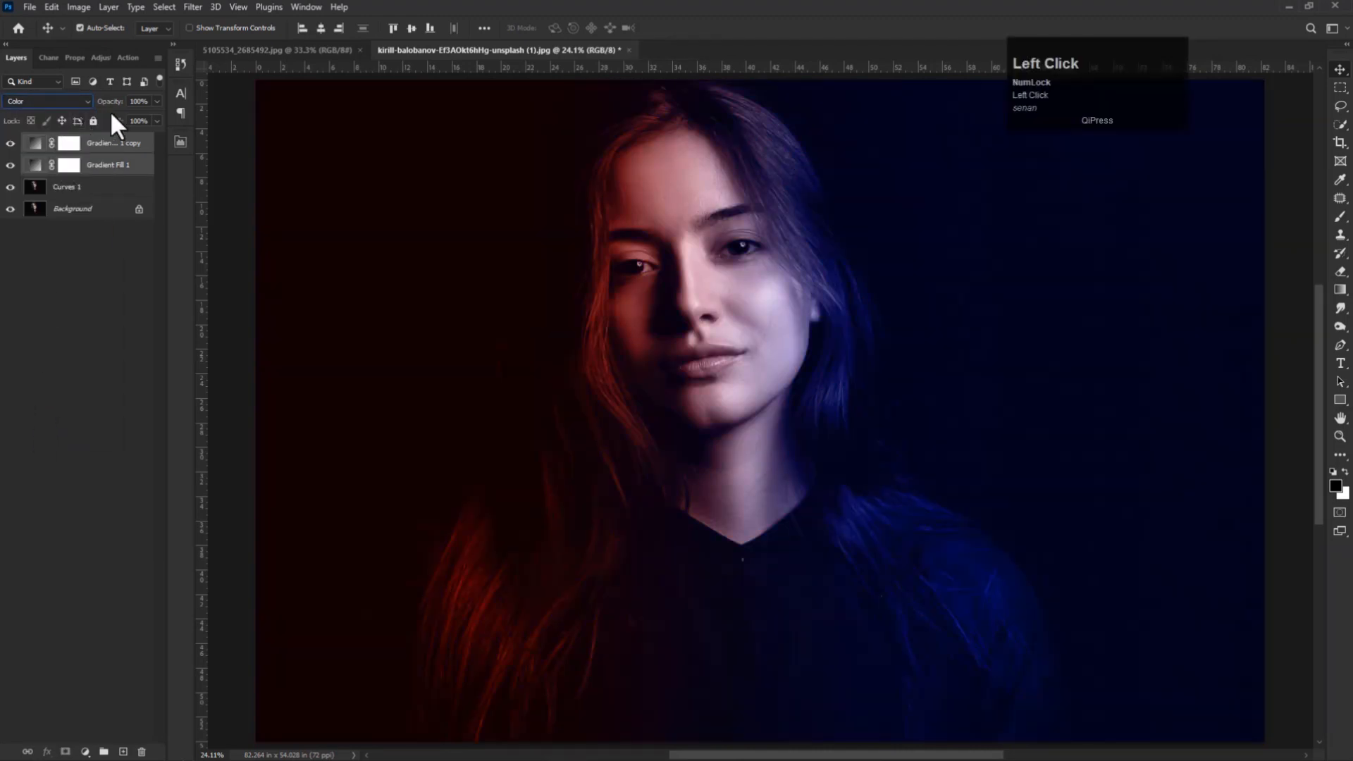
click(138, 101)
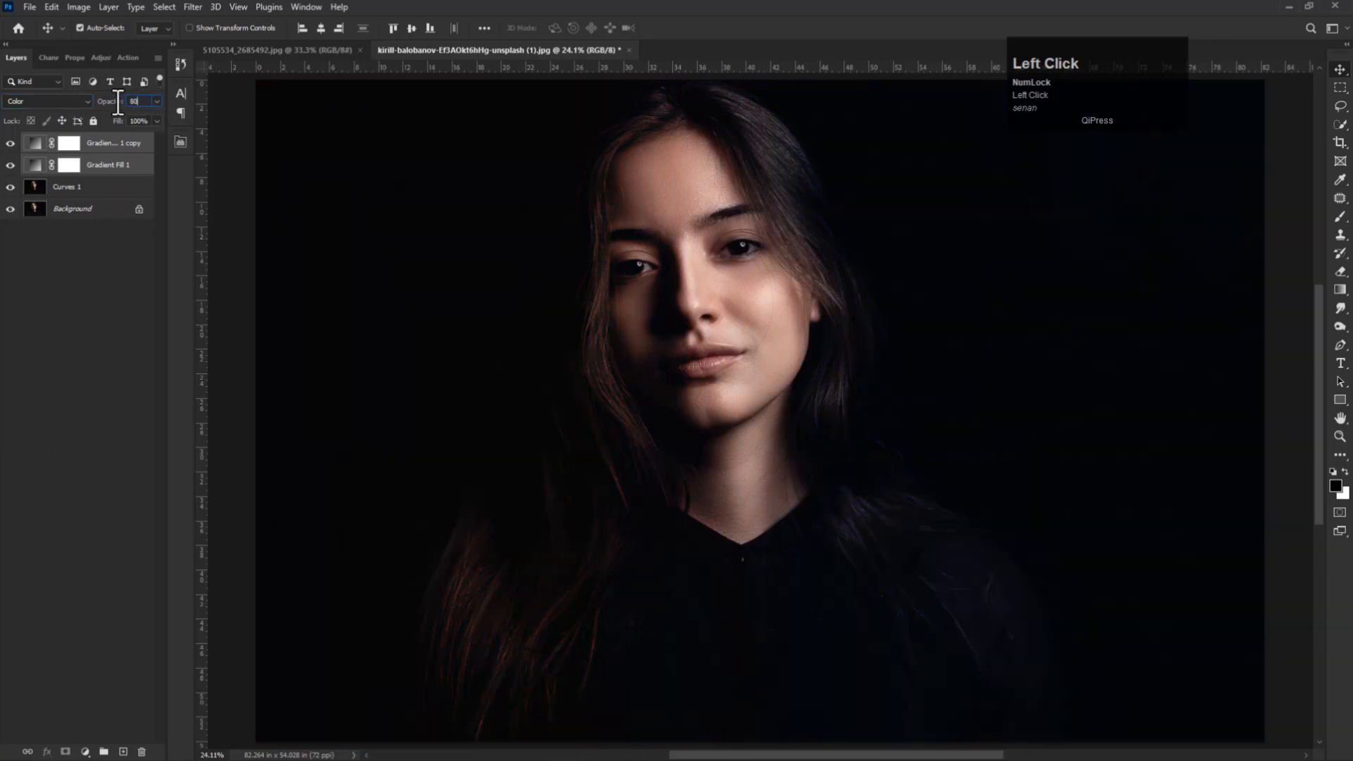
click(95, 265)
- Duplicate the red and blue gradient fill layers together within the same document
click(83, 168)
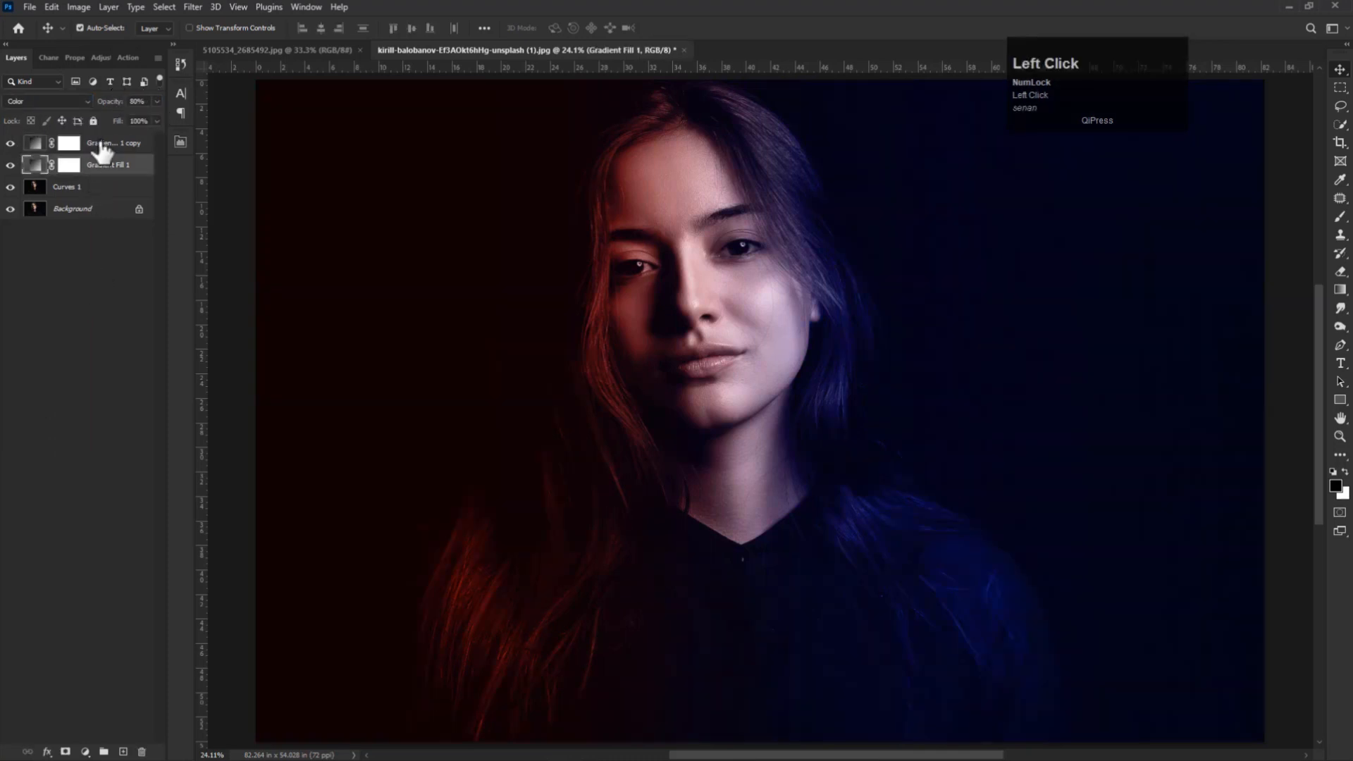
ctrl+click(103, 148)
right_click(102, 149)
click(132, 201)
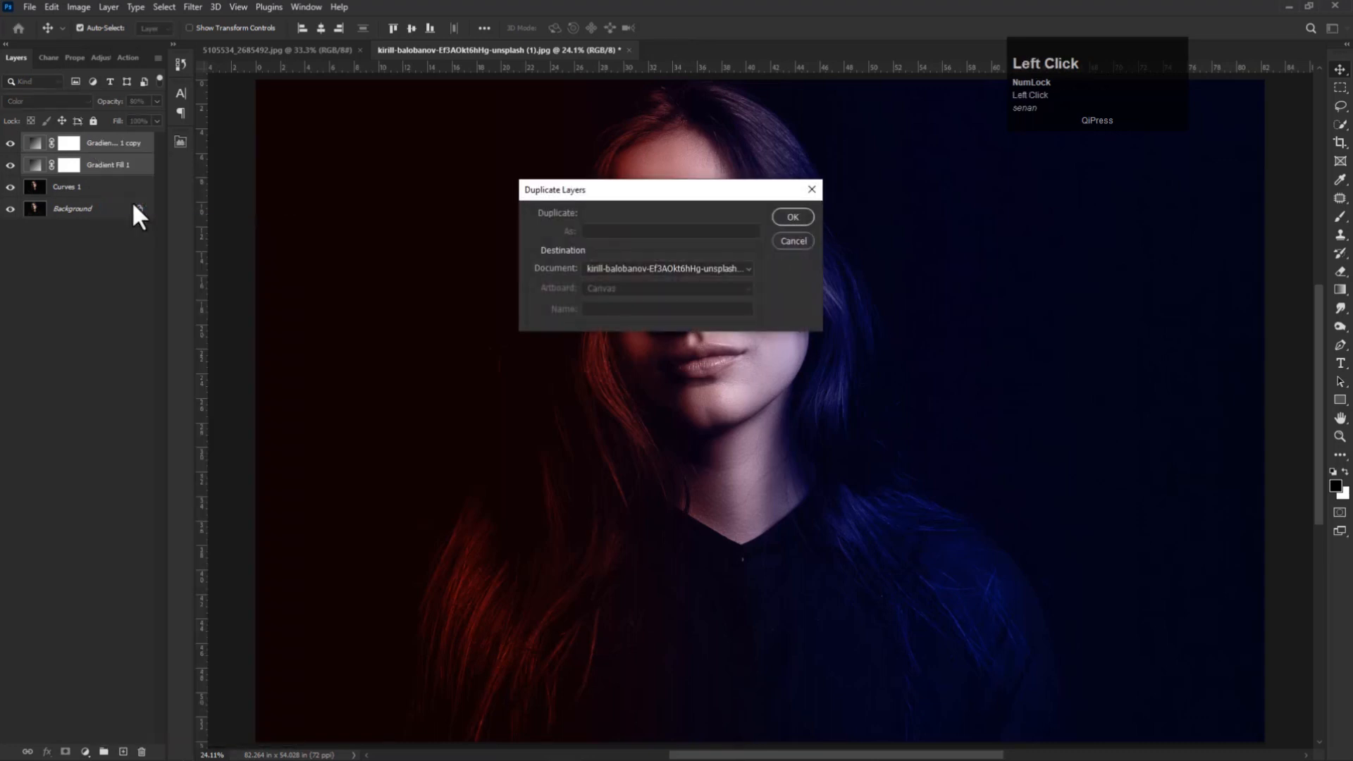
key(Return)
- Set the two new gradient copies to the Soft Light blend mode at 70% opacity
click(72, 103)
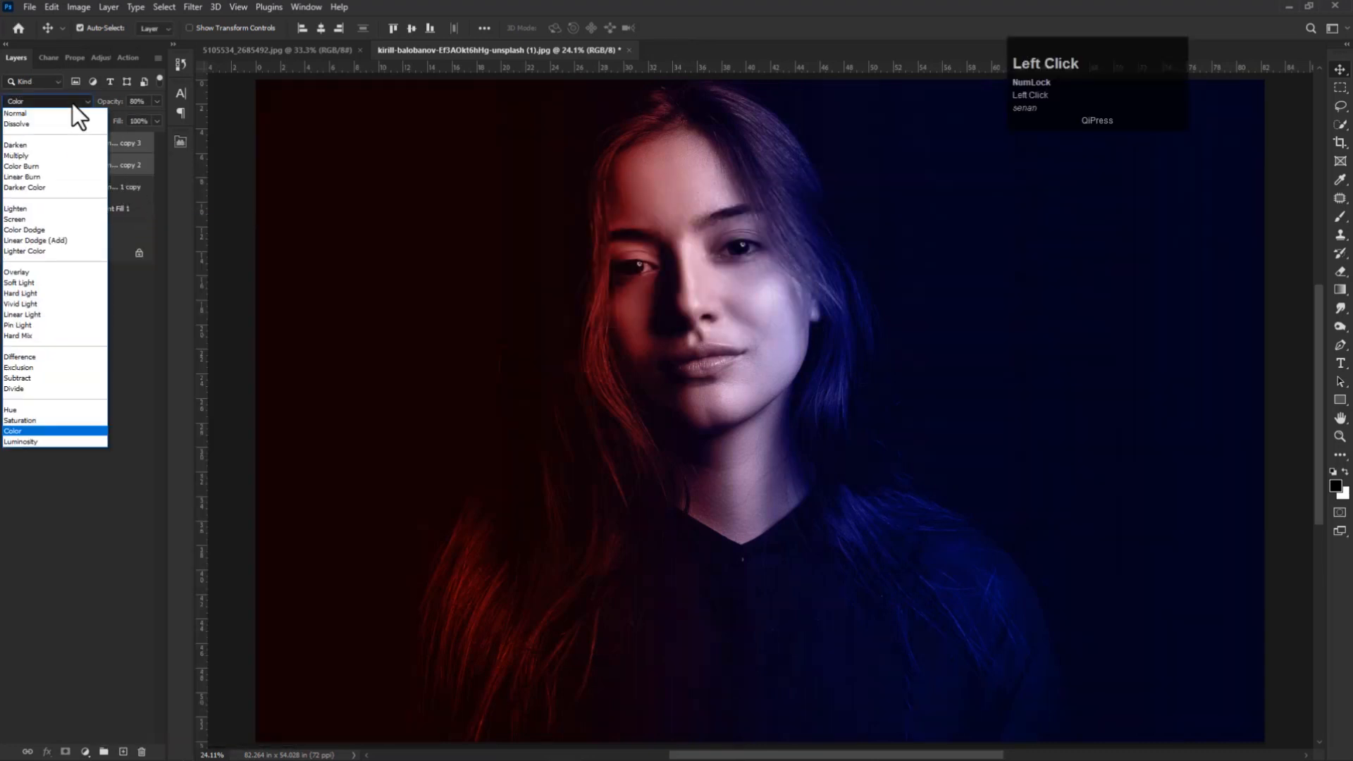
click(22, 282)
click(121, 101)
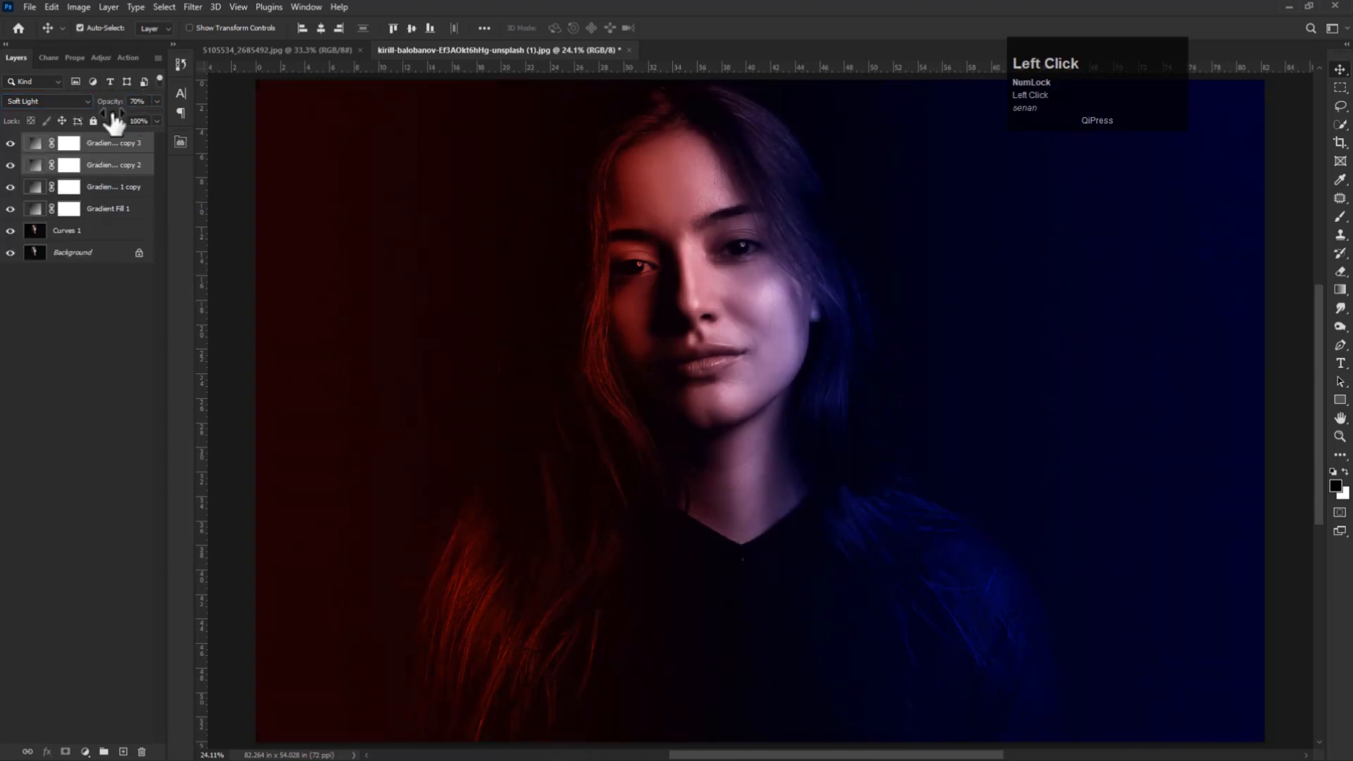
- Add a Brightness/Contrast adjustment layer on top with brightness raised to about 81 and contrast lowered
click(85, 751)
click(115, 551)
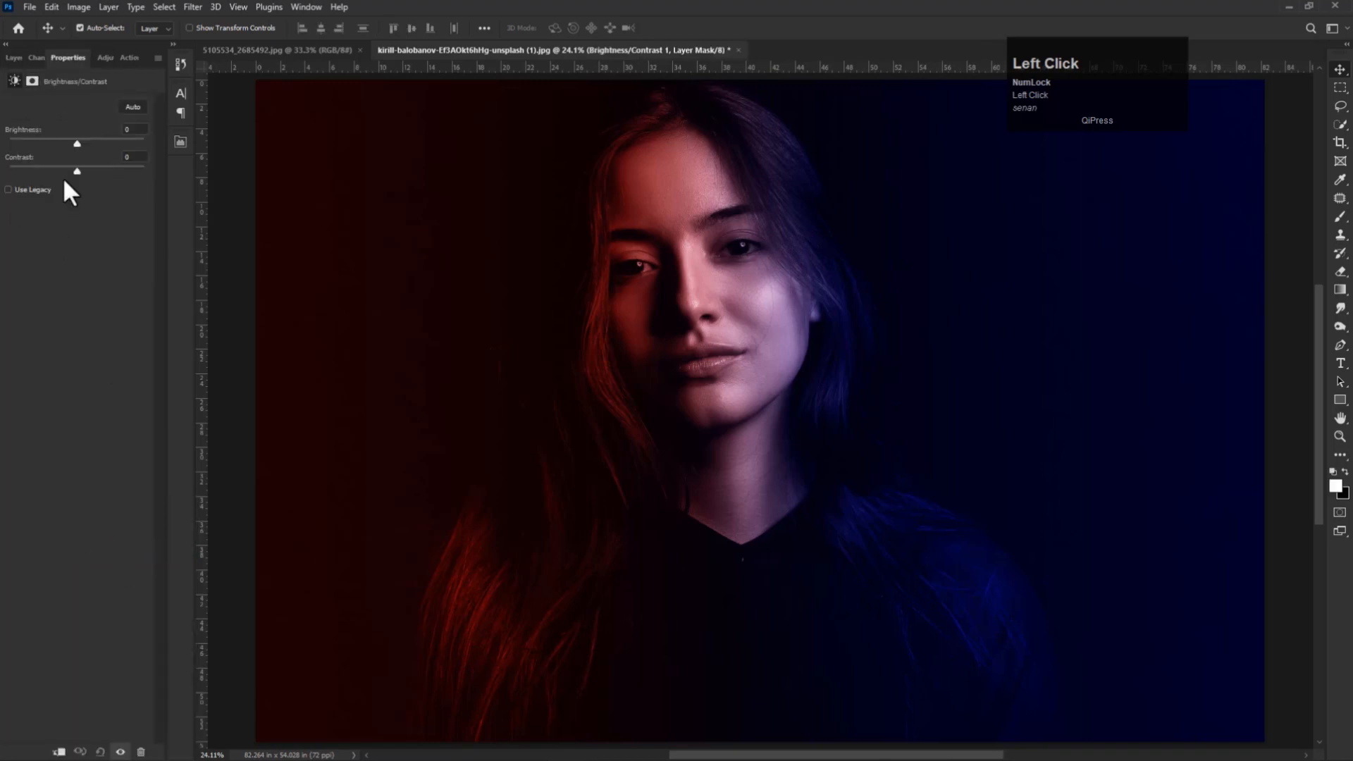
drag(93, 143, 22, 171)
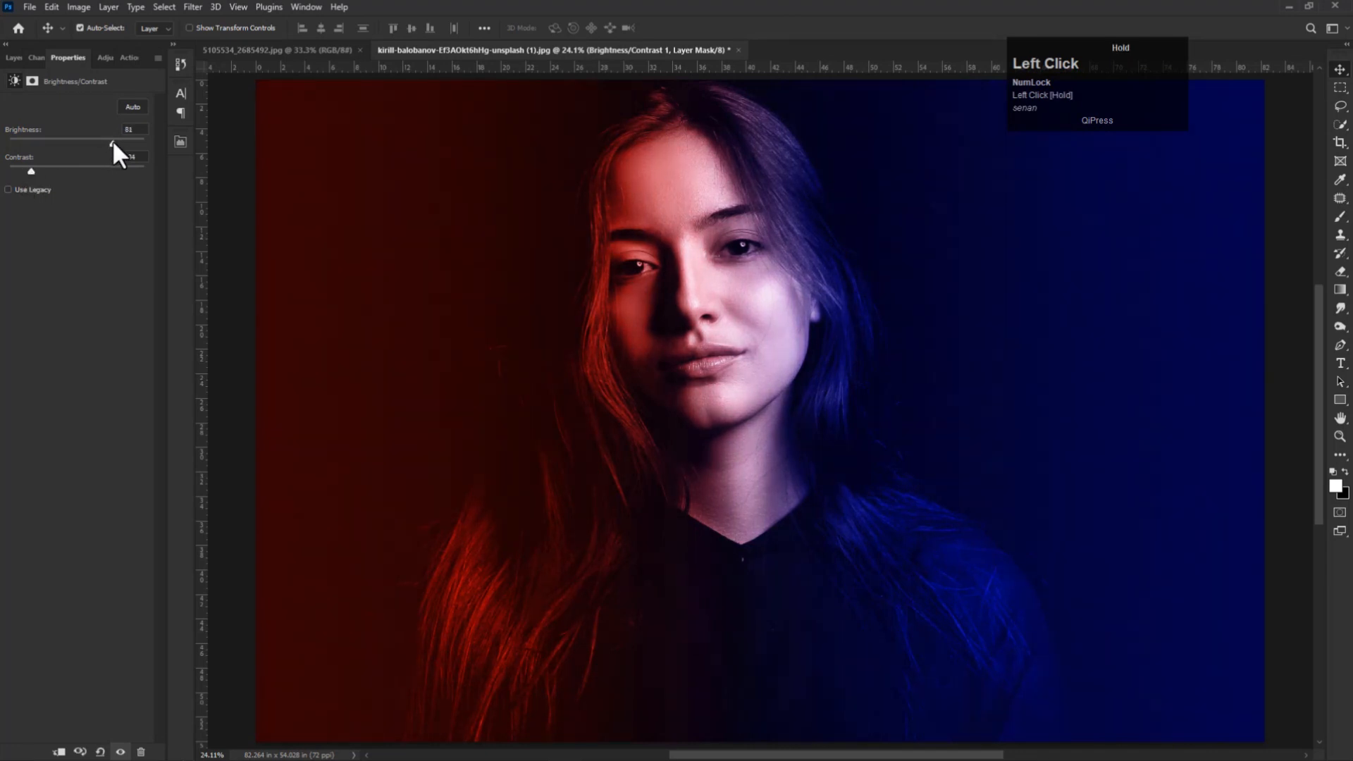
click(17, 58)
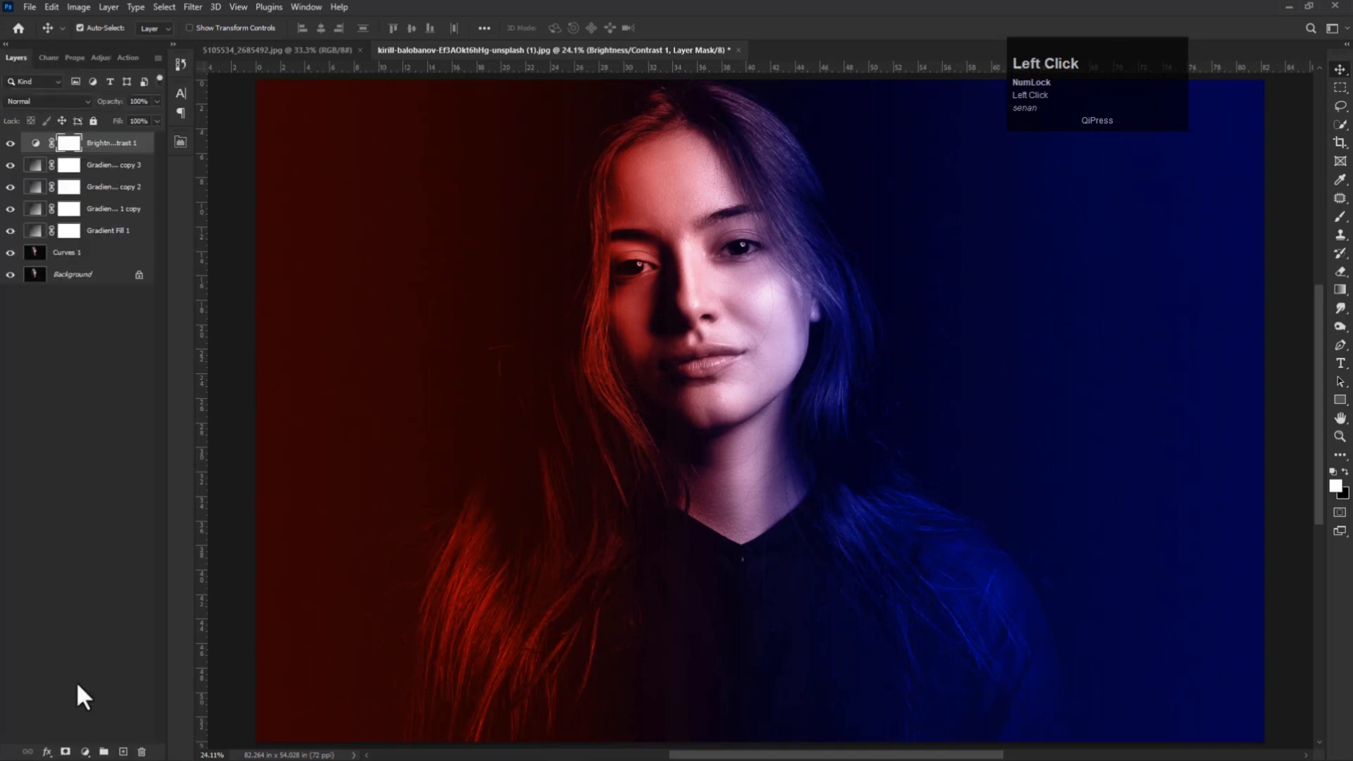
- Add a Curves adjustment layer on top with the white point at input about 225 and a shadow point at about input 64, output 62
click(86, 751)
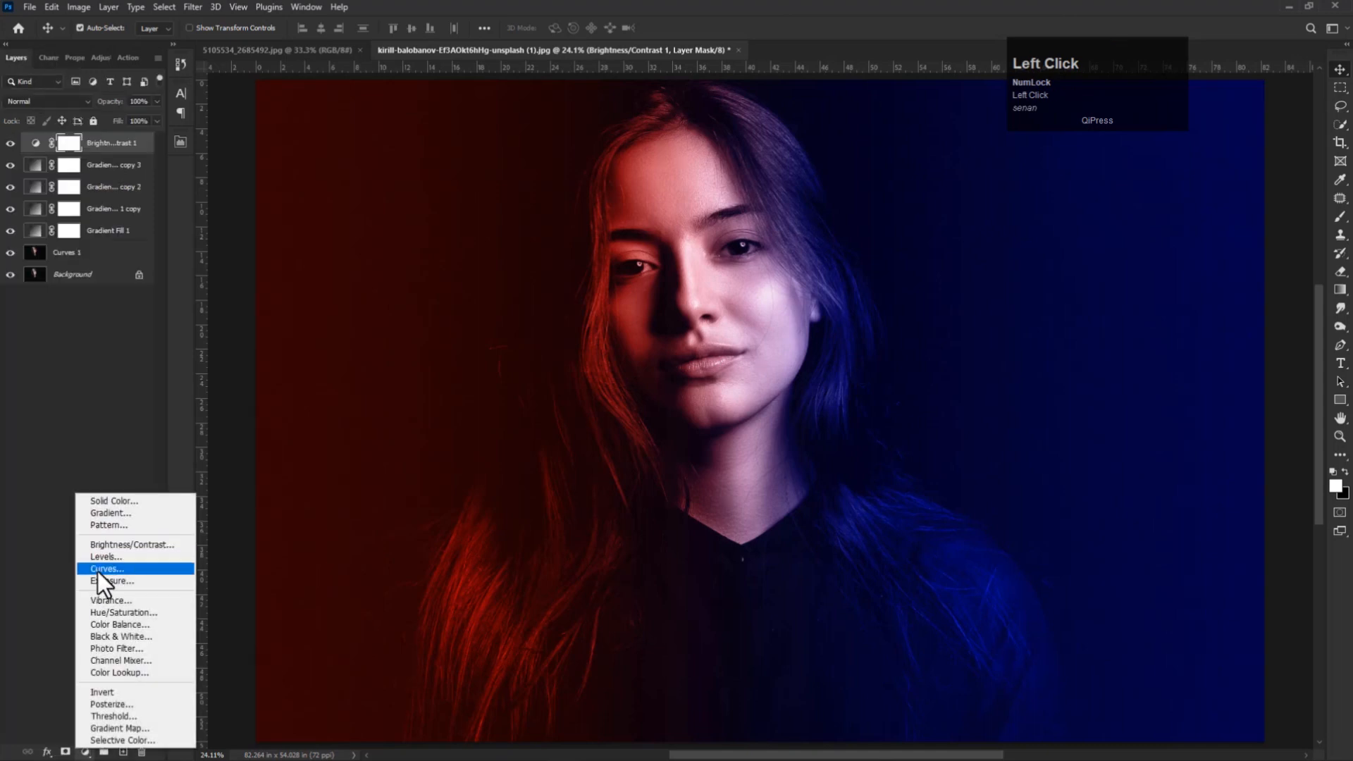
click(98, 569)
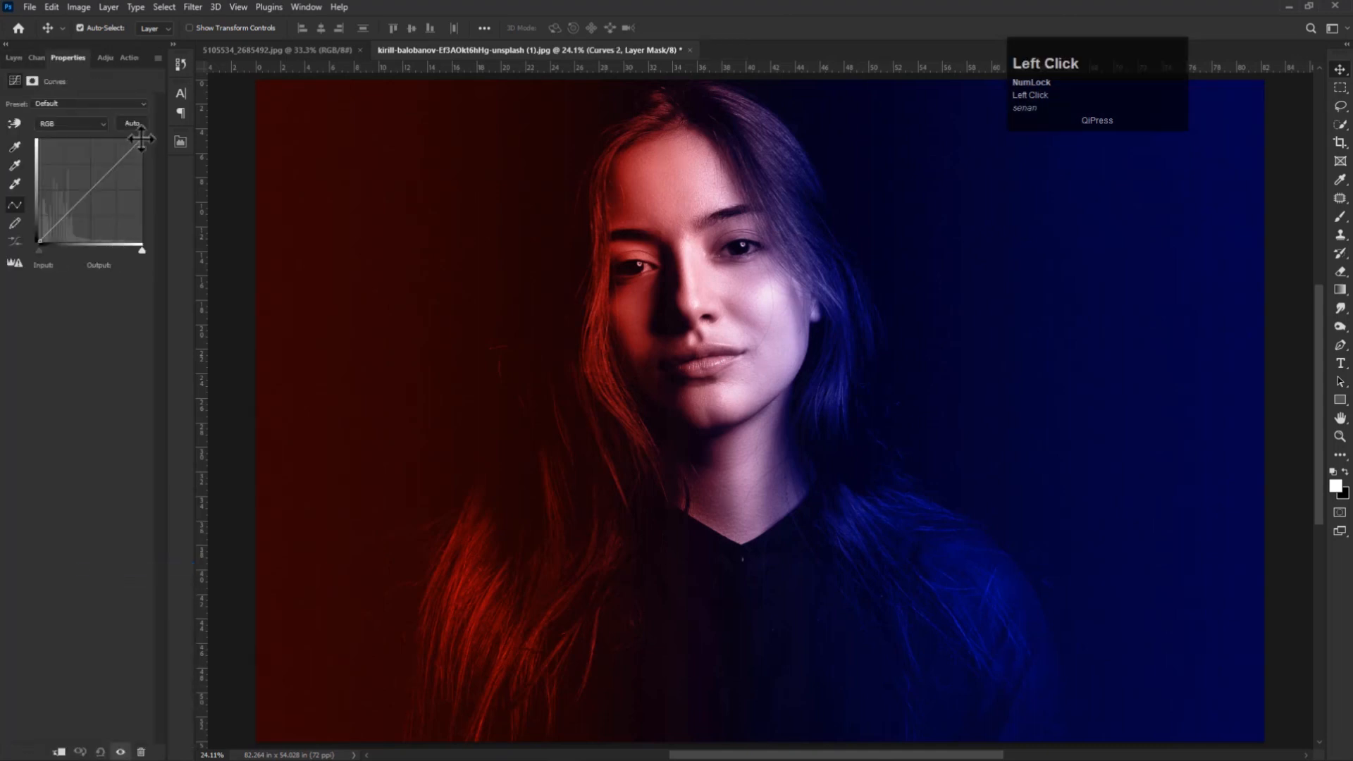
drag(140, 139, 131, 139)
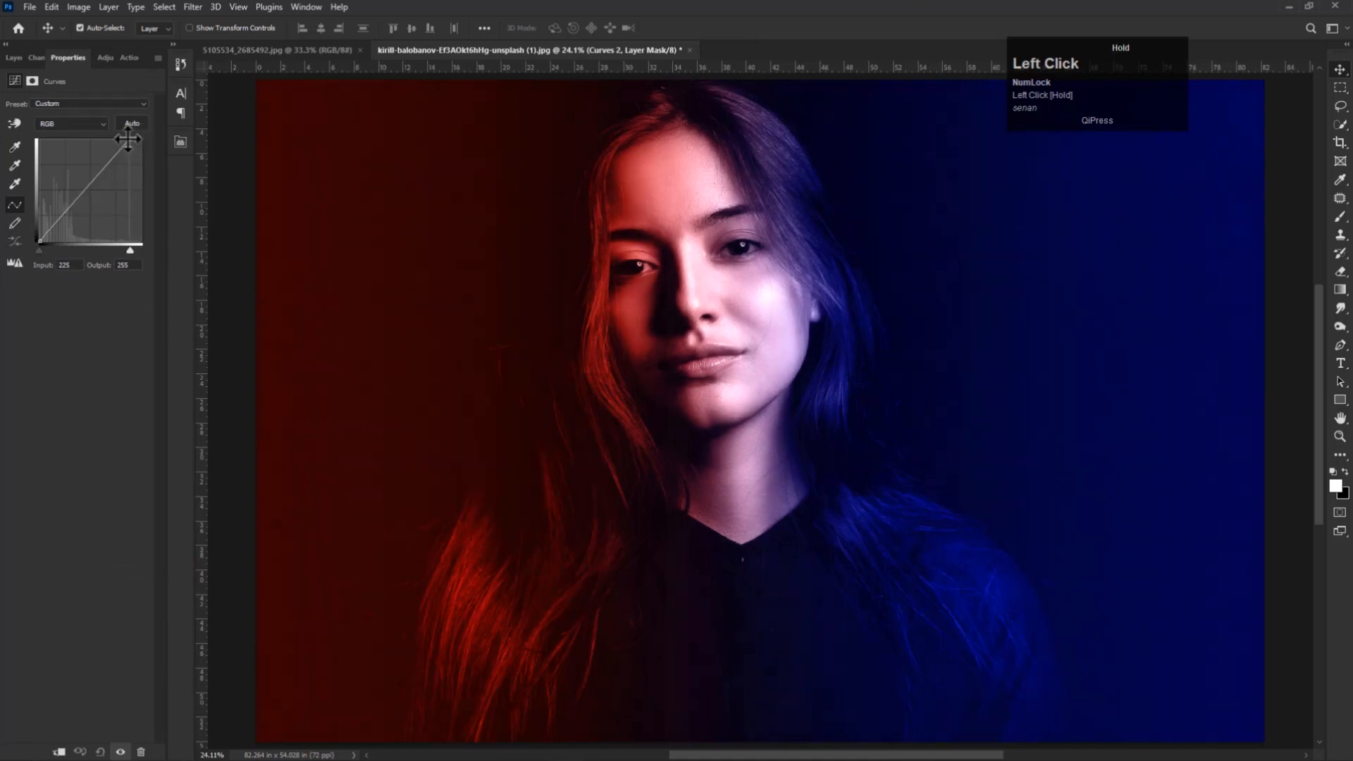
drag(66, 215, 65, 217)
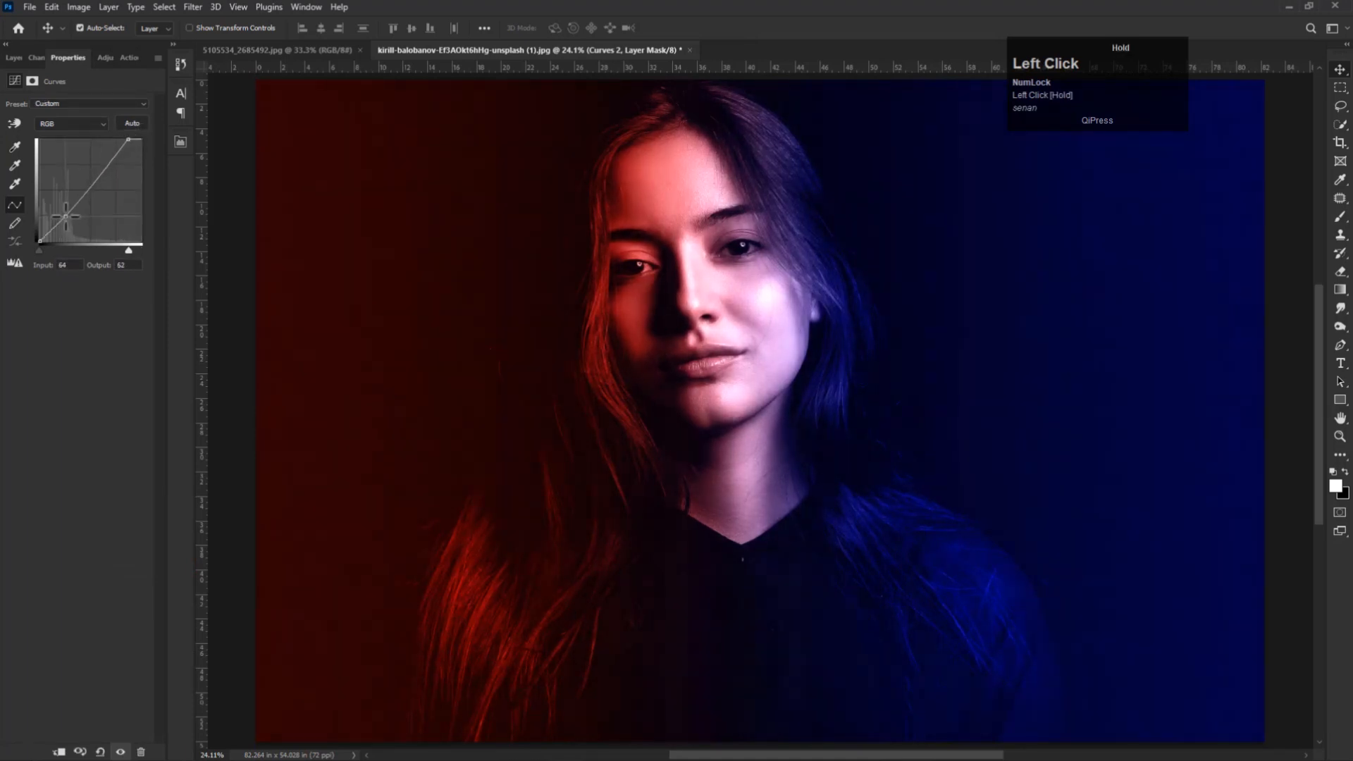
click(13, 58)
click(9, 143)
click(10, 143)
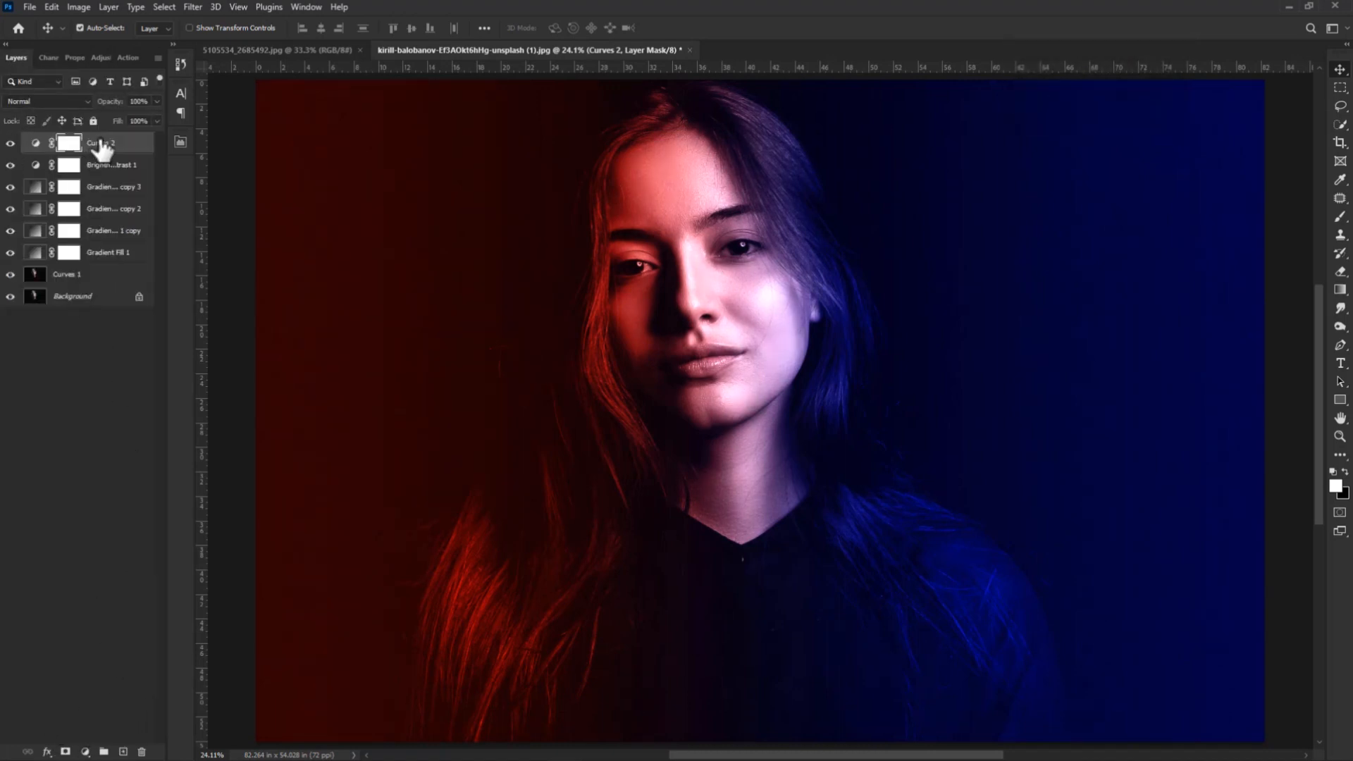
- Create a new layer directly above the Curves 1 layer and fill it with black
click(83, 274)
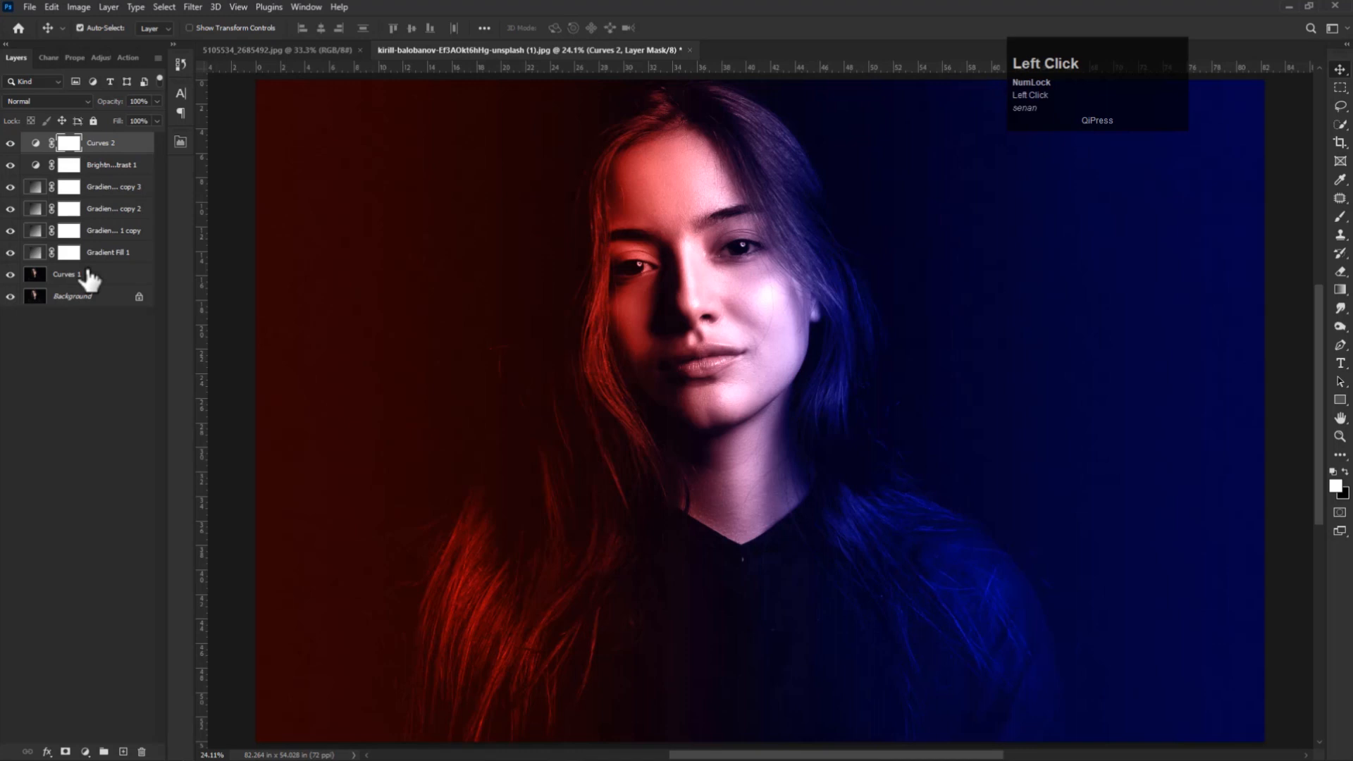
click(123, 752)
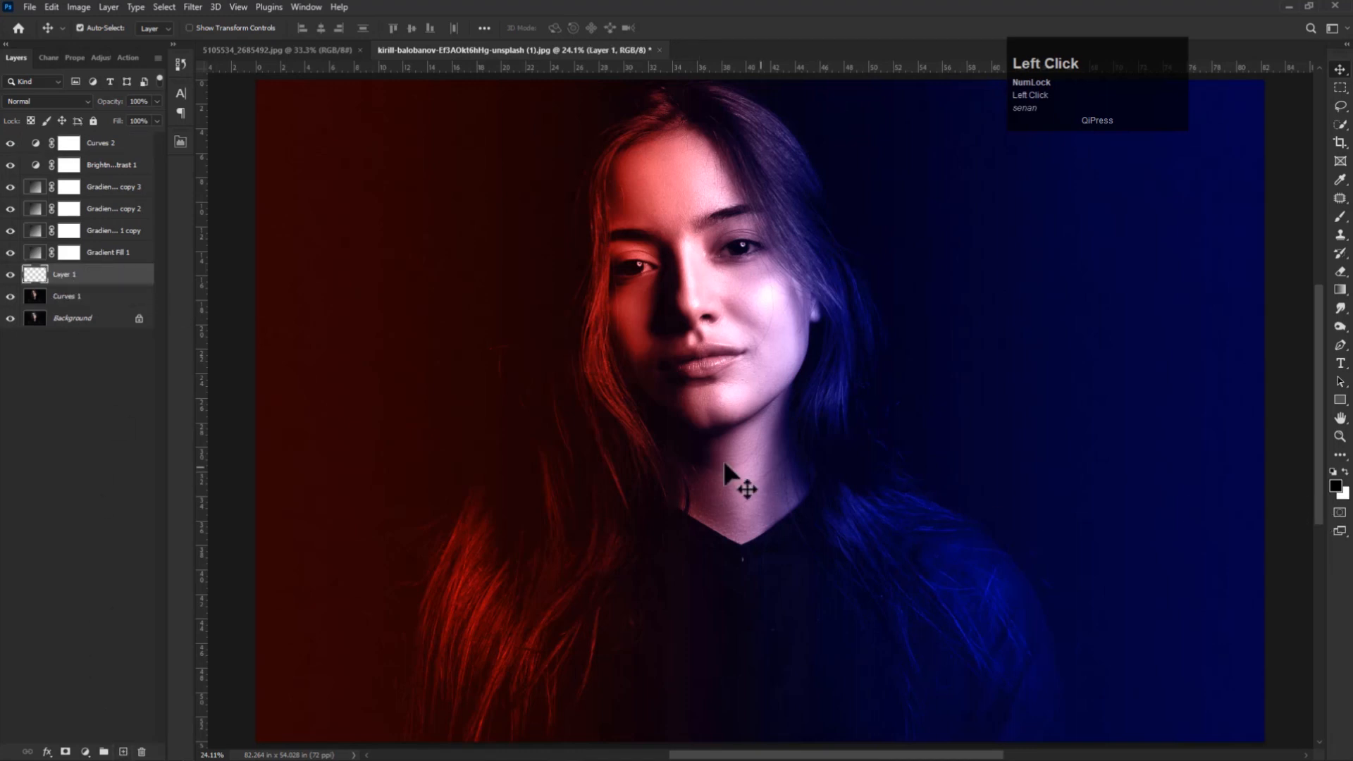
key(ctrl)
key(ctrl+BackSpace)
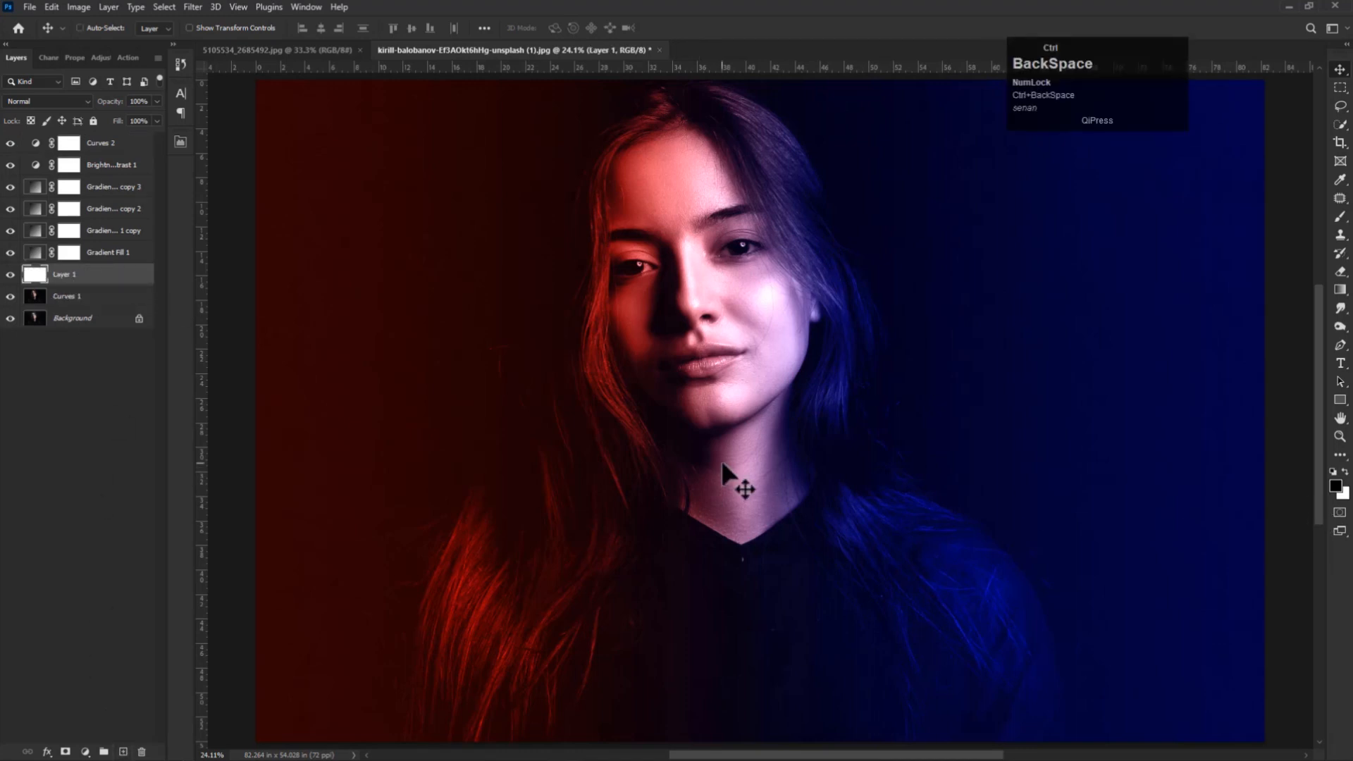
key(alt+BackSpace)
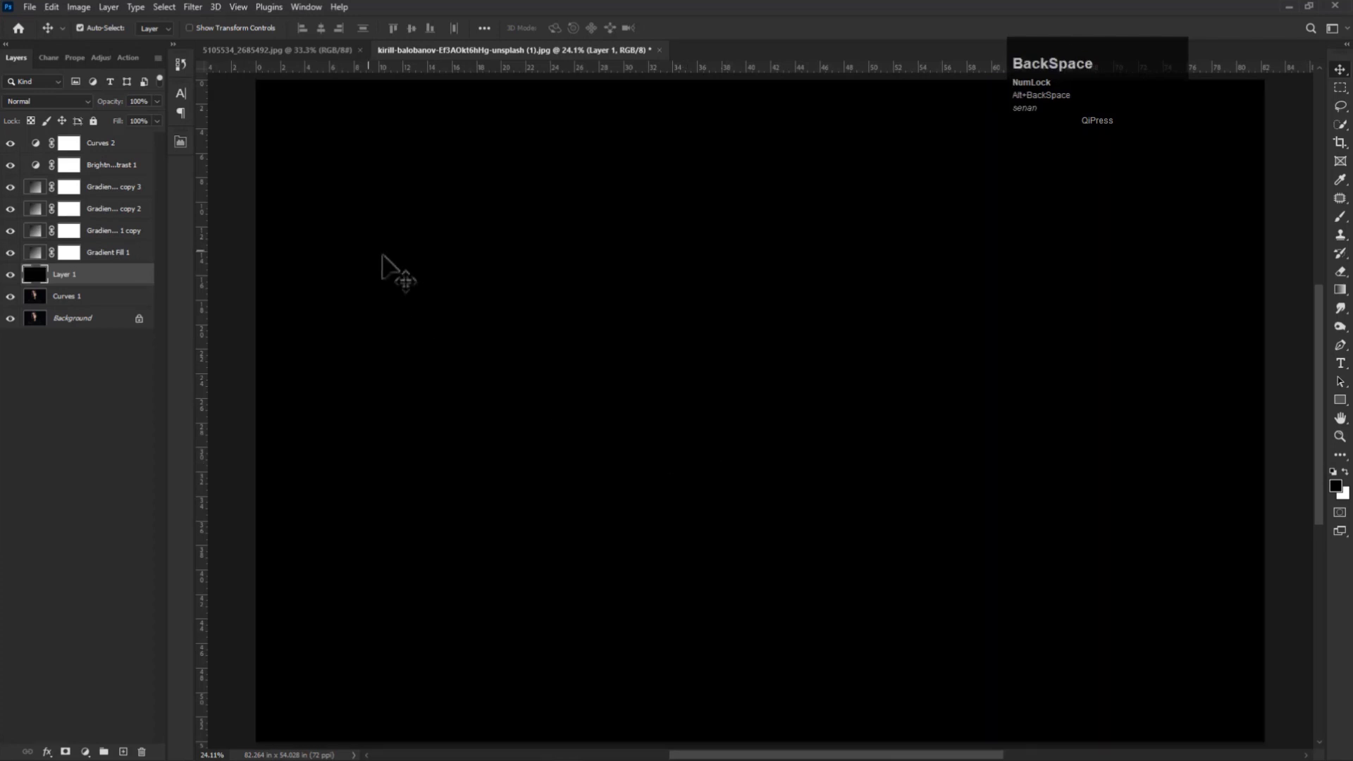
- Render Clouds on the black layer and set its blend mode to Overlay
click(189, 7)
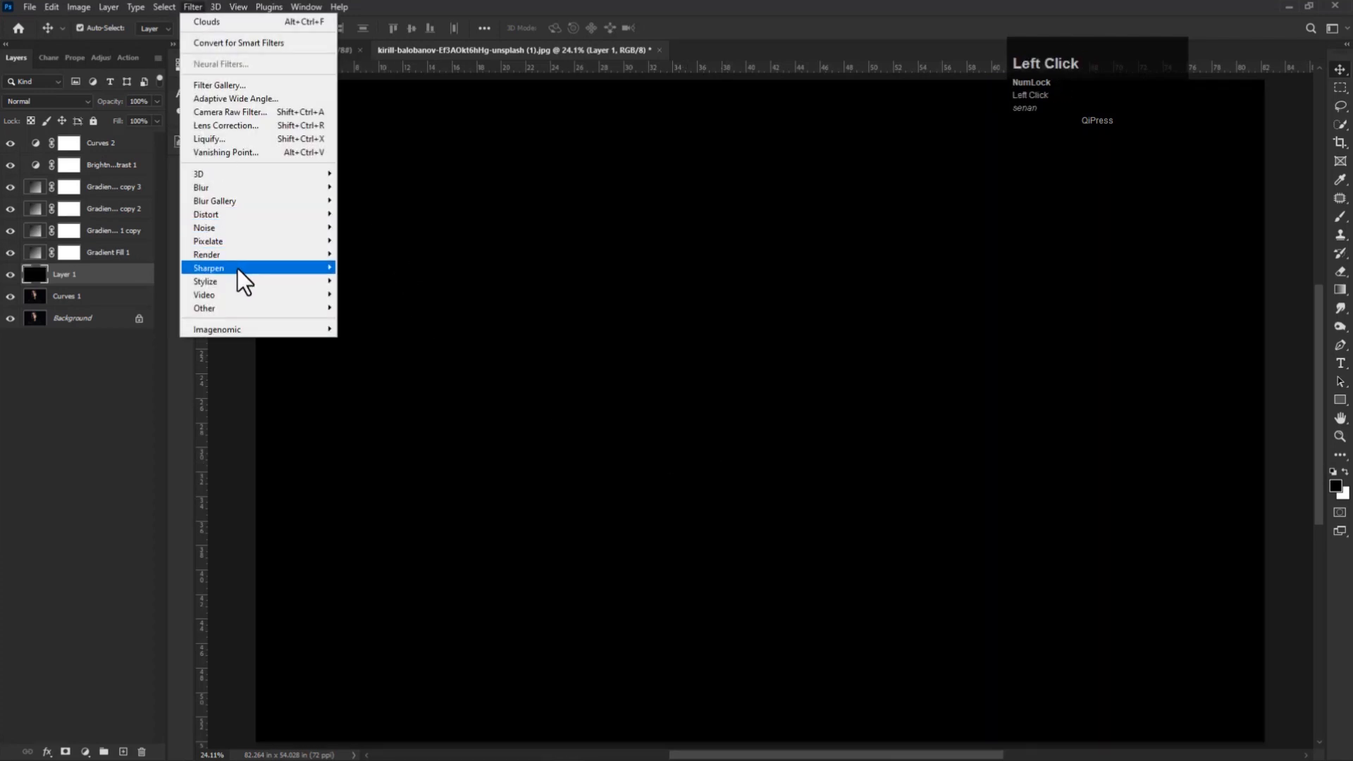
mouse_move(235, 266)
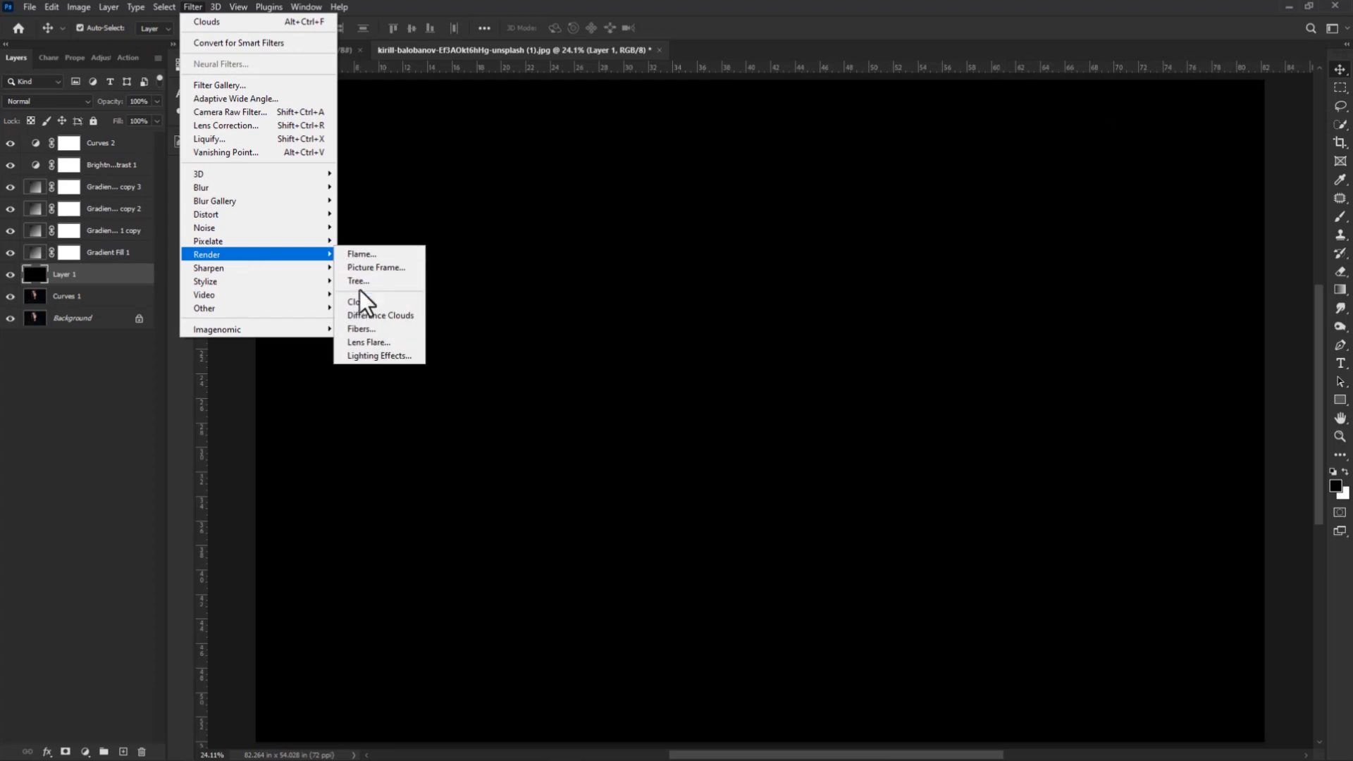
click(363, 298)
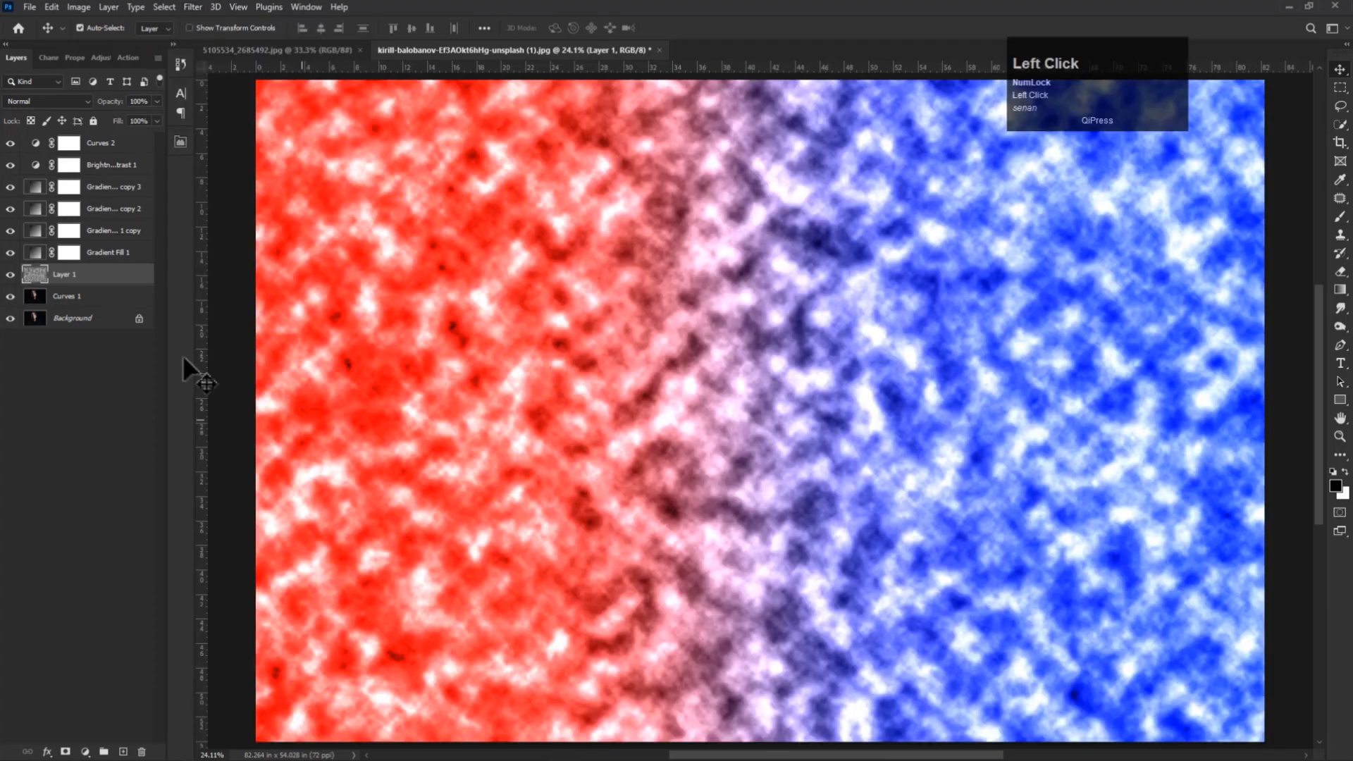
click(56, 101)
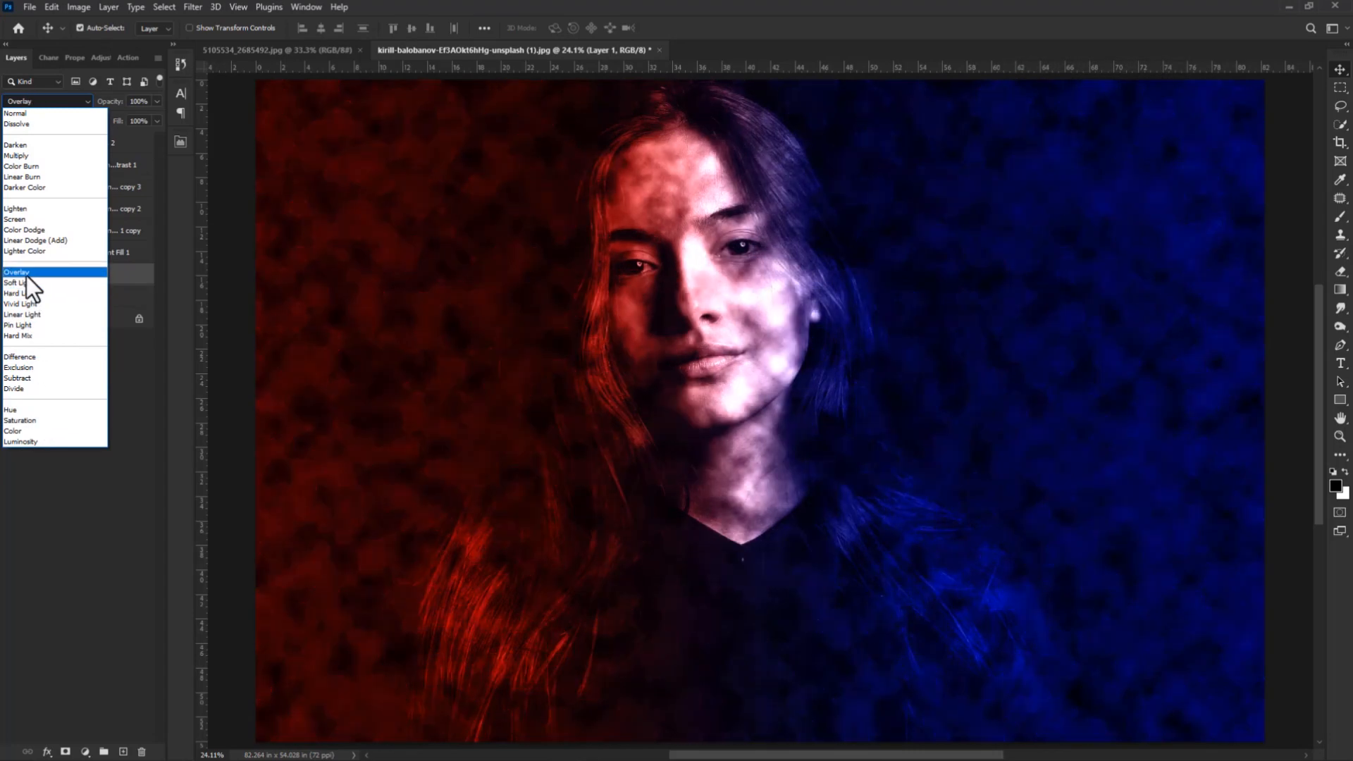
click(27, 276)
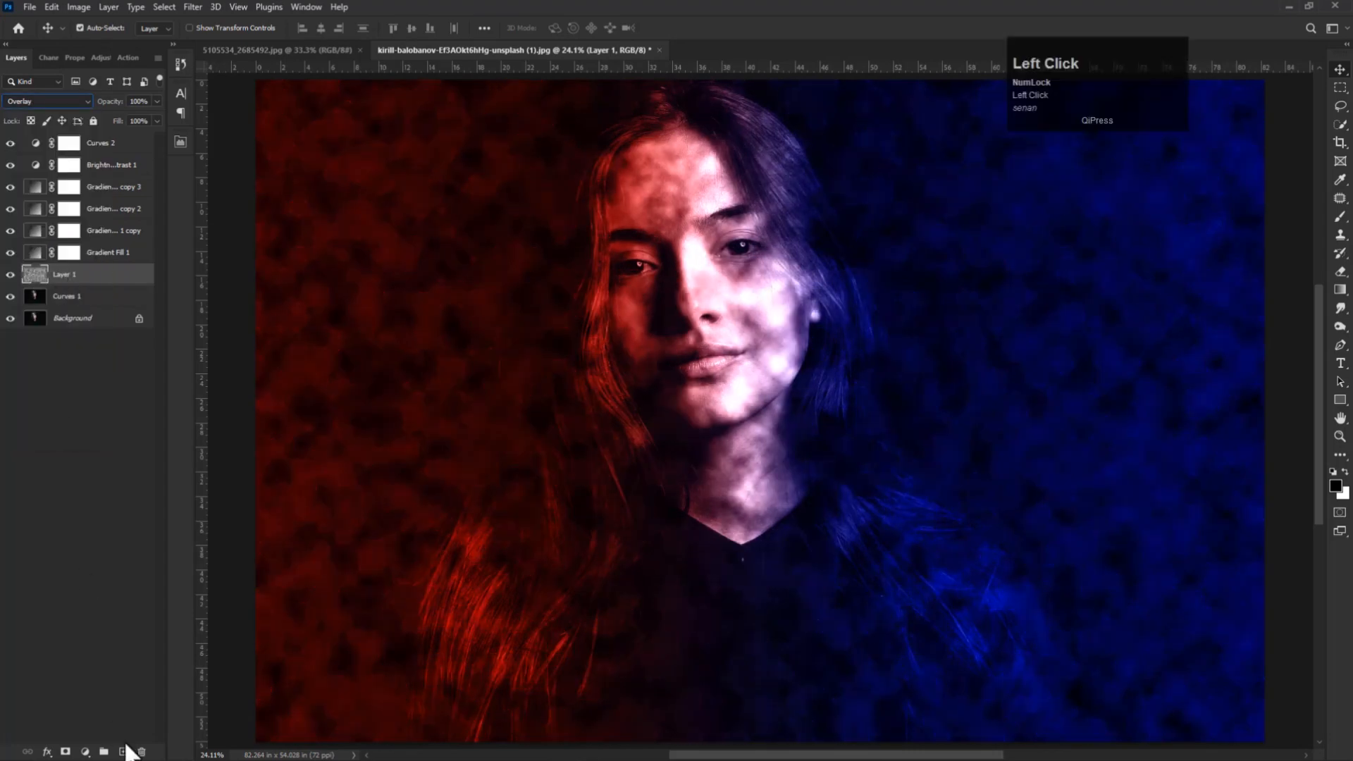
- Add a layer mask to the clouds layer, try a black fill on it, and return it to white
click(65, 752)
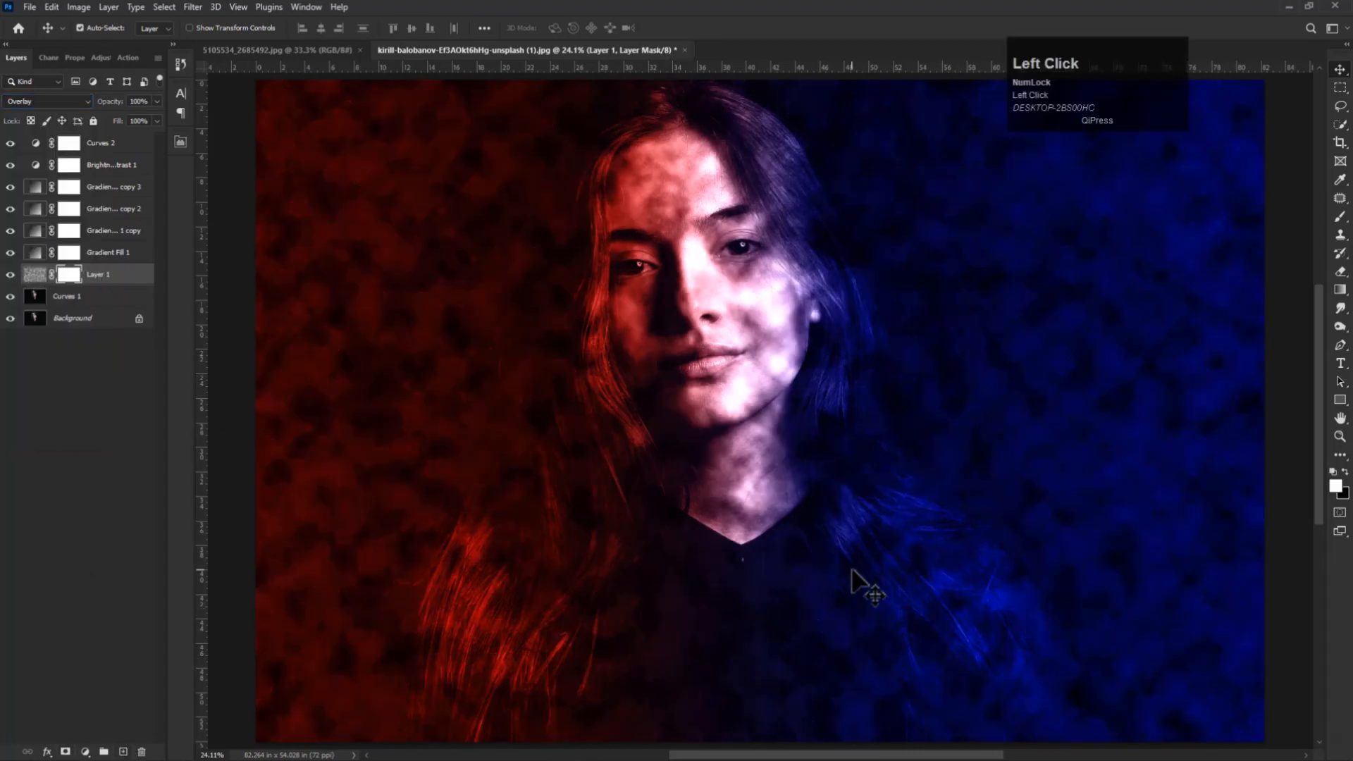
key(ctrl+BackSpace)
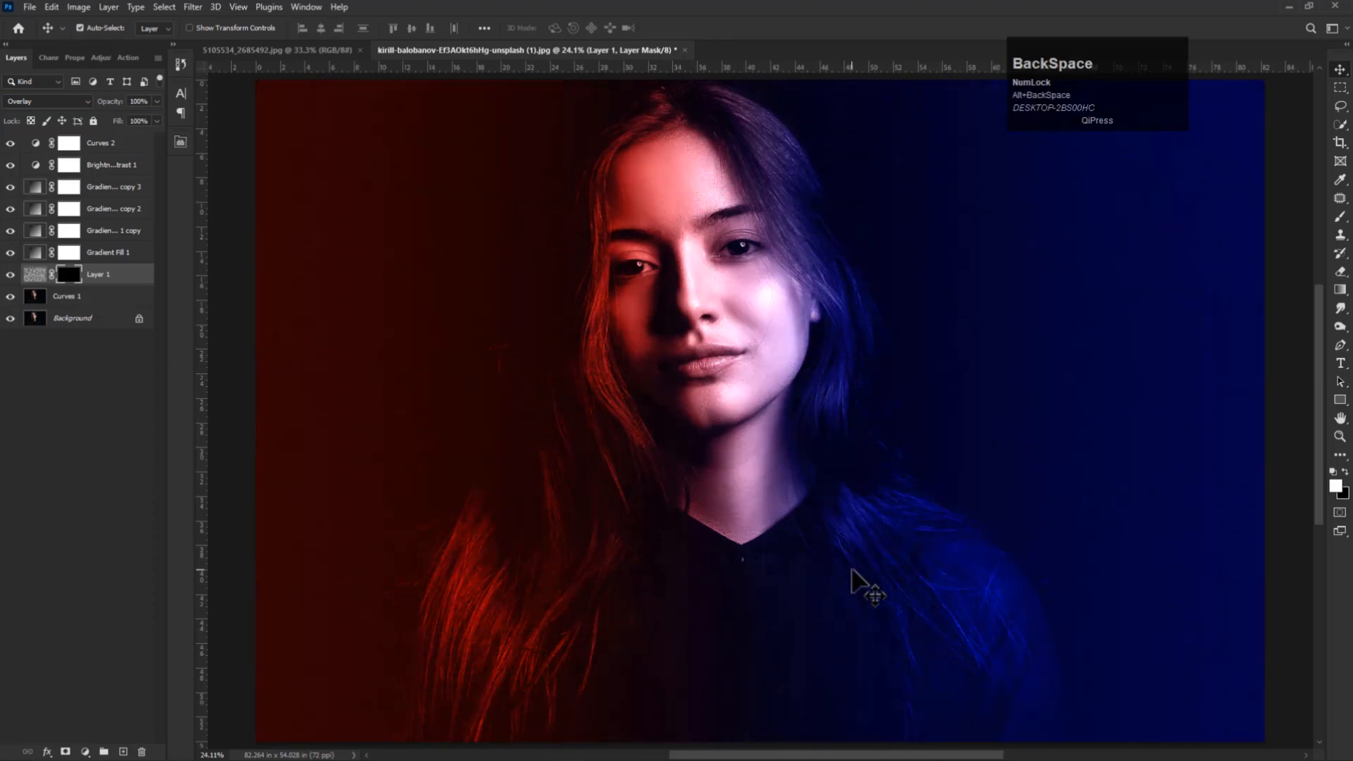
key(alt+BackSpace)
- Paint black on the clouds layer's mask with a large soft brush at 100% opacity to remove the clouds from the woman's face, hair and body
key(b)
alt+right_click(727, 340)
drag(719, 340, 725, 364)
key(0)
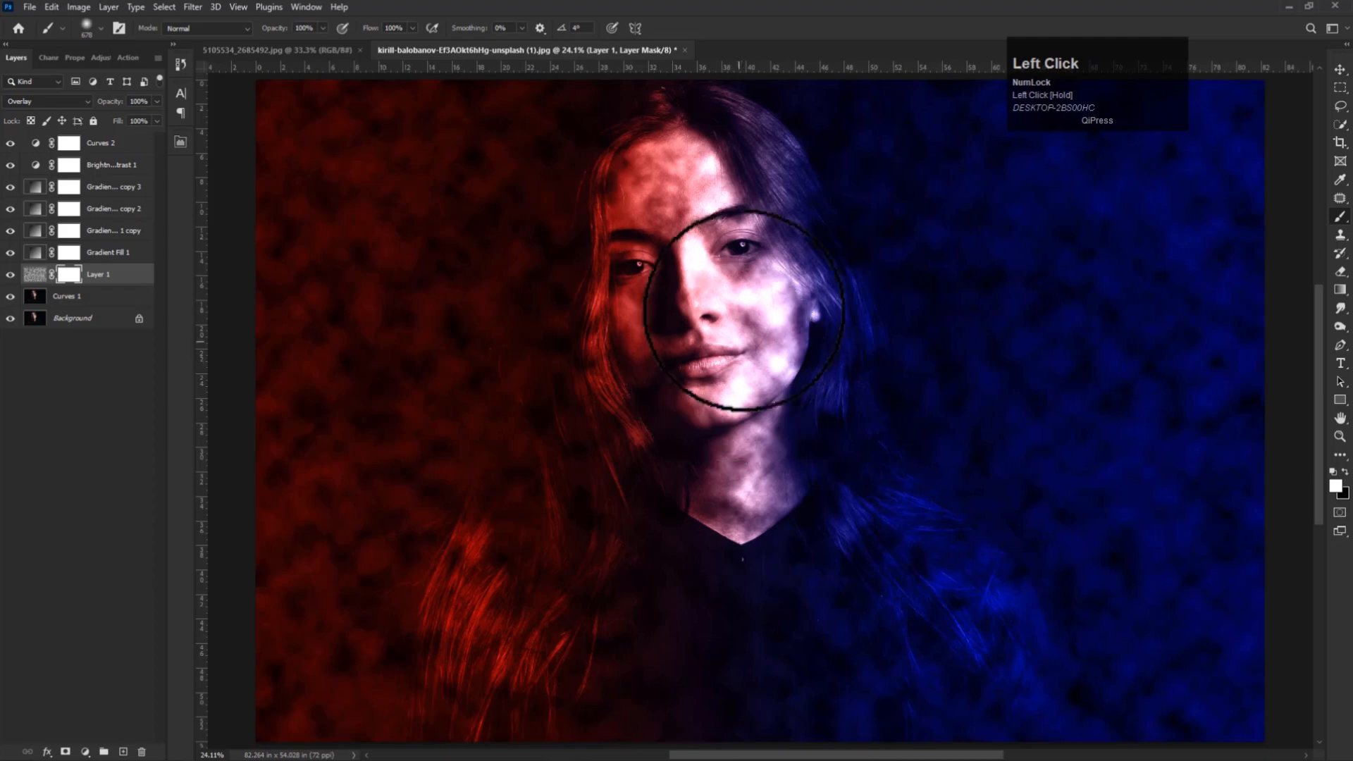
click(1344, 474)
mouse_move(736, 395)
mouse_down()
mouse_move(759, 277)
mouse_move(801, 313)
mouse_move(776, 603)
mouse_move(858, 532)
mouse_move(882, 534)
mouse_move(956, 633)
mouse_move(832, 693)
mouse_move(970, 636)
mouse_move(994, 729)
mouse_move(837, 629)
mouse_move(487, 650)
mouse_move(502, 564)
mouse_move(453, 735)
mouse_move(547, 662)
mouse_move(554, 478)
mouse_move(632, 350)
mouse_move(625, 209)
mouse_move(692, 195)
mouse_move(684, 139)
mouse_move(743, 162)
mouse_move(823, 305)
mouse_move(886, 548)
mouse_move(843, 574)
mouse_up()
alt+right_click(834, 628)
alt+right_click(855, 559)
click(725, 453)
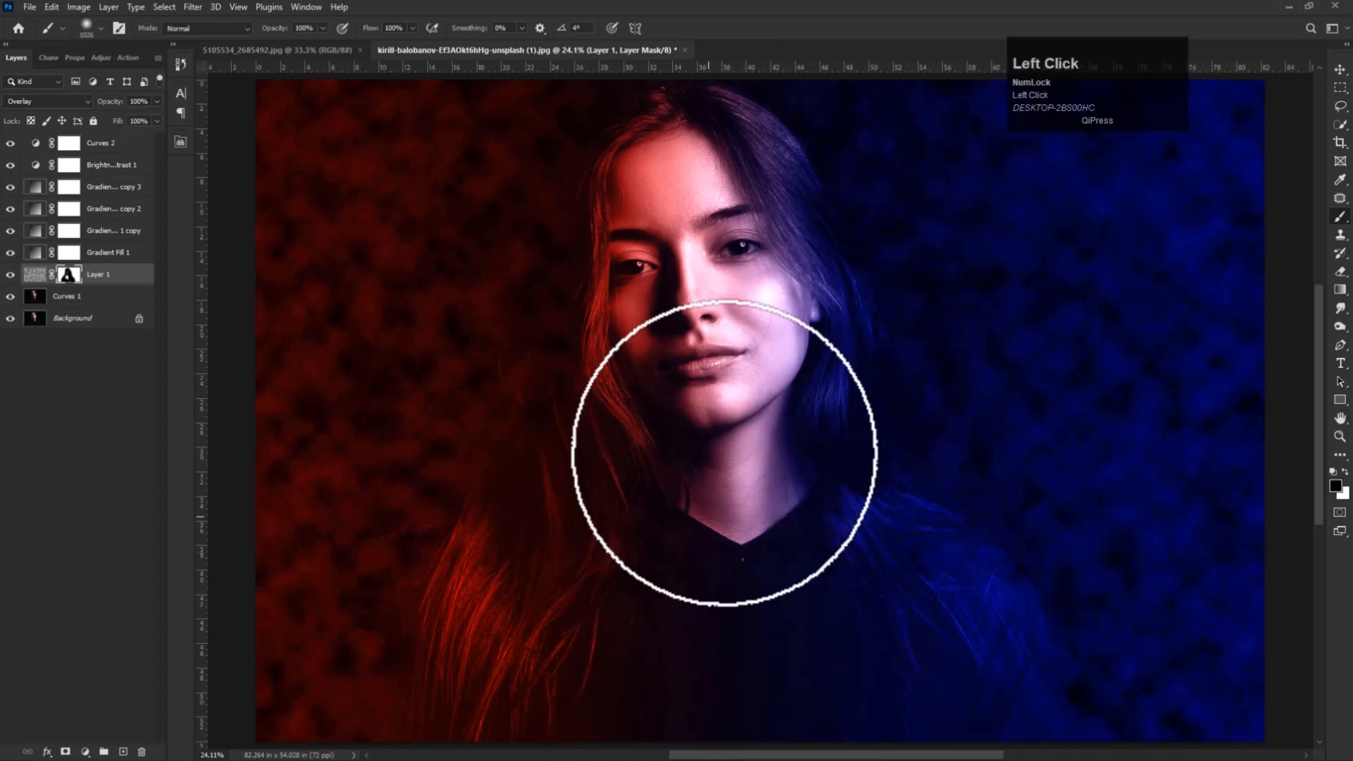
alt+right_click(719, 314)
mouse_move(645, 212)
mouse_down()
mouse_move(631, 229)
mouse_move(609, 469)
mouse_up()
mouse_move(502, 553)
mouse_down()
mouse_move(497, 564)
mouse_move(677, 465)
mouse_move(755, 345)
mouse_move(757, 239)
mouse_up()
mouse_move(764, 183)
mouse_down()
mouse_move(810, 341)
mouse_move(909, 554)
mouse_up()
mouse_move(951, 635)
mouse_down()
mouse_move(1026, 711)
mouse_move(1030, 748)
mouse_move(812, 633)
mouse_move(585, 654)
mouse_move(493, 688)
mouse_move(651, 638)
mouse_move(628, 604)
mouse_up()
key(v)
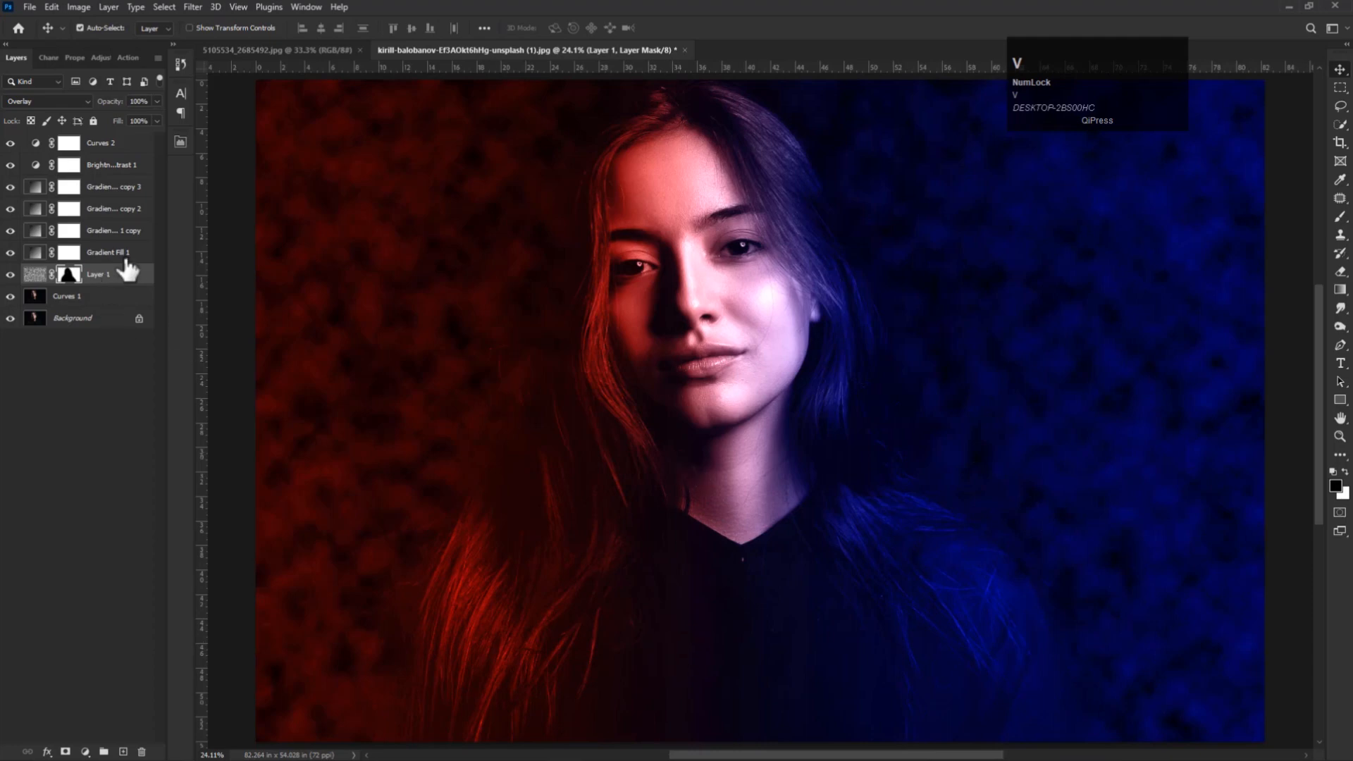
- Lower the clouds layer's opacity to leave only a faint cloud texture in the background
click(156, 101)
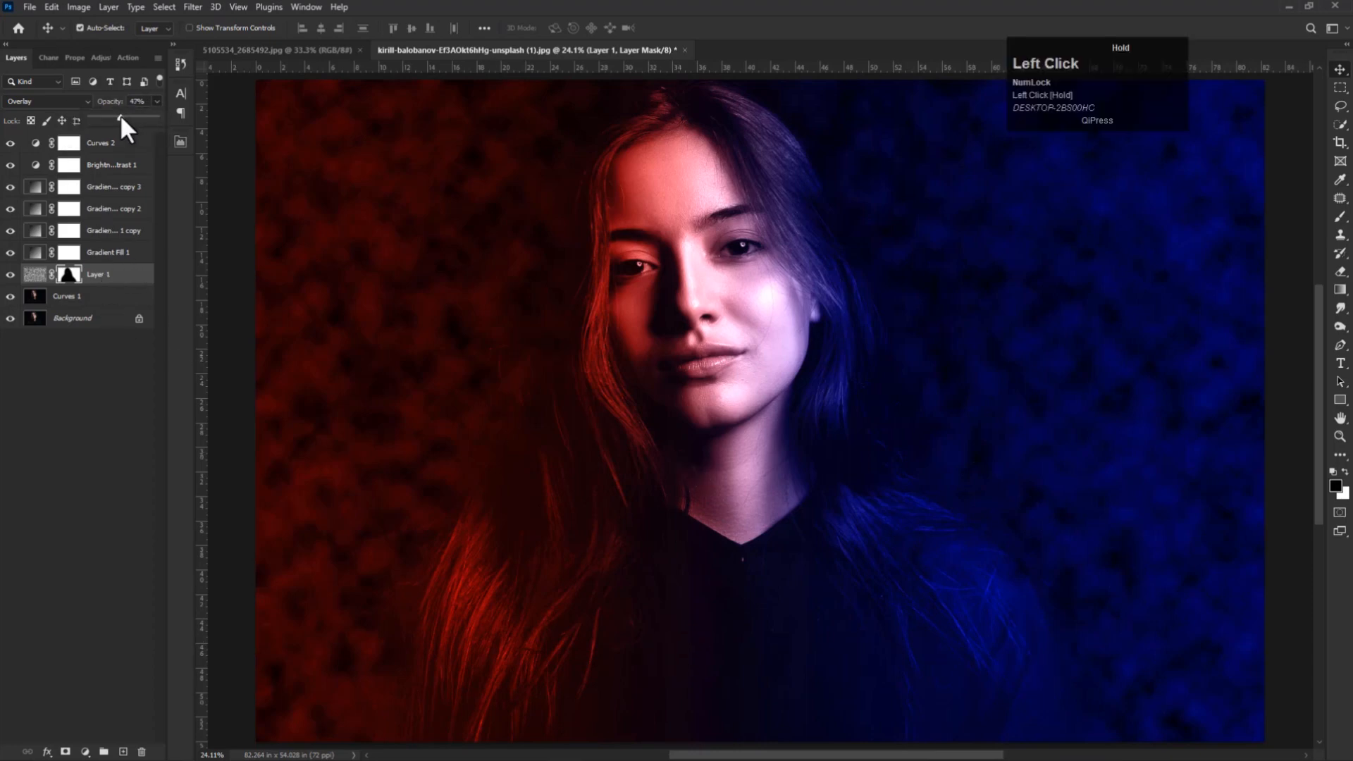
drag(116, 115, 116, 114)
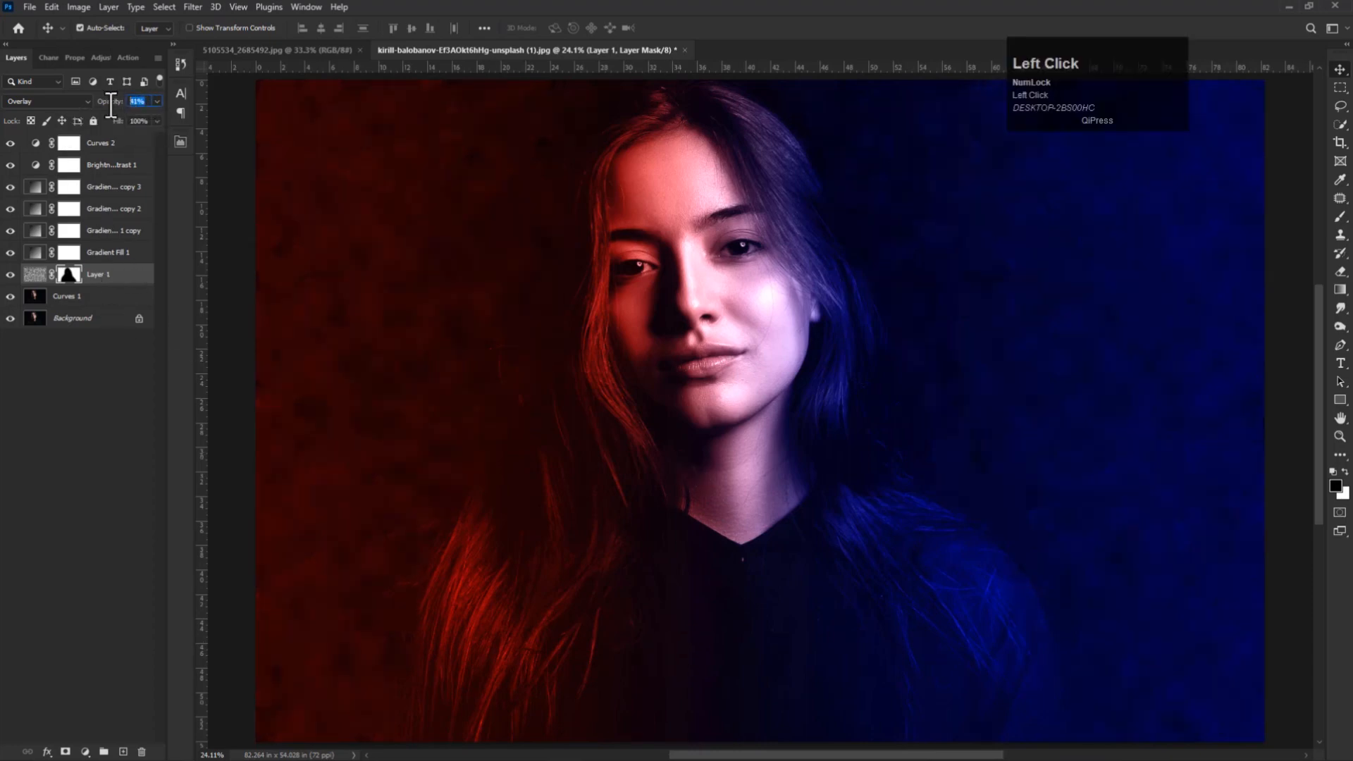
click(95, 282)
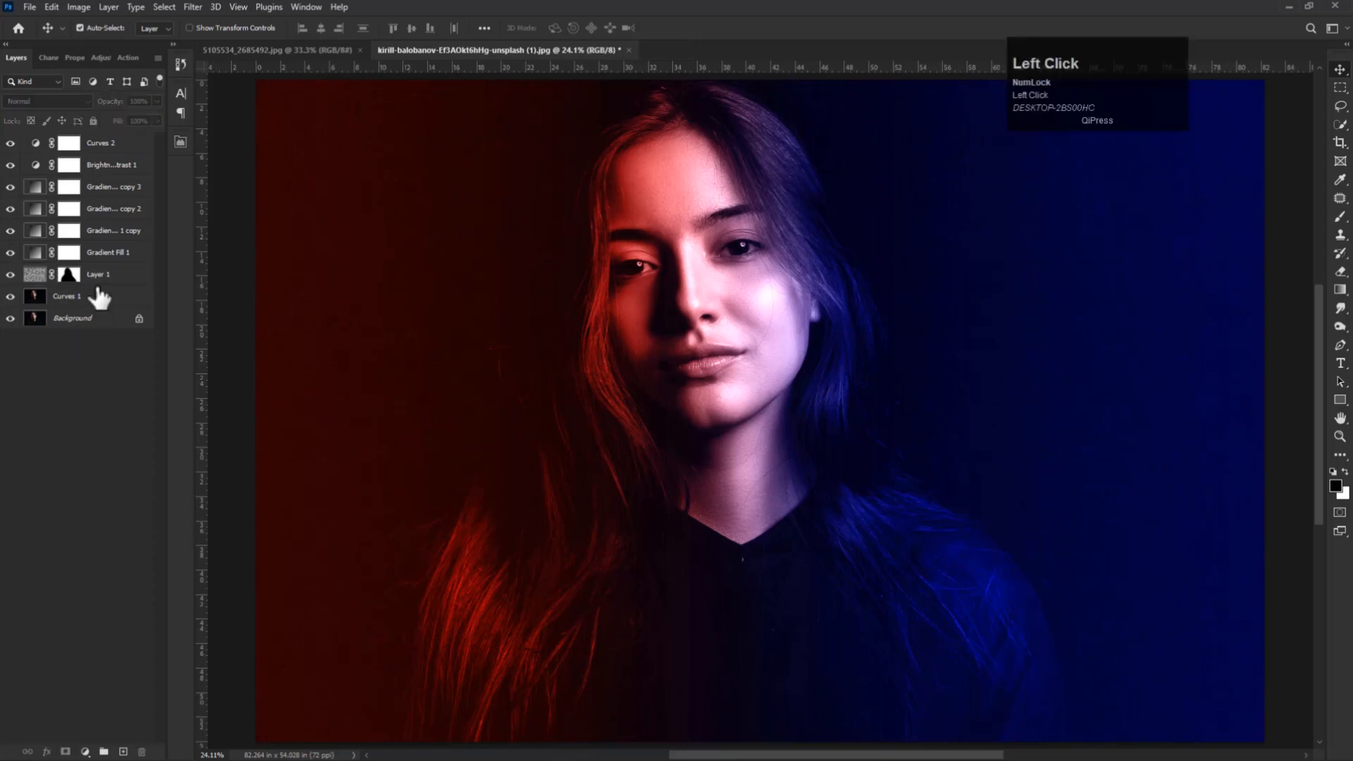
- Bring the particles image 5105534_2685492.jpg into the portrait document above the clouds layer and scale it to cover the whole canvas
click(268, 49)
drag(496, 41, 561, 354)
scroll(565, 446, down, 3)
key(ctrl+t)
drag(693, 430, 1060, 604)
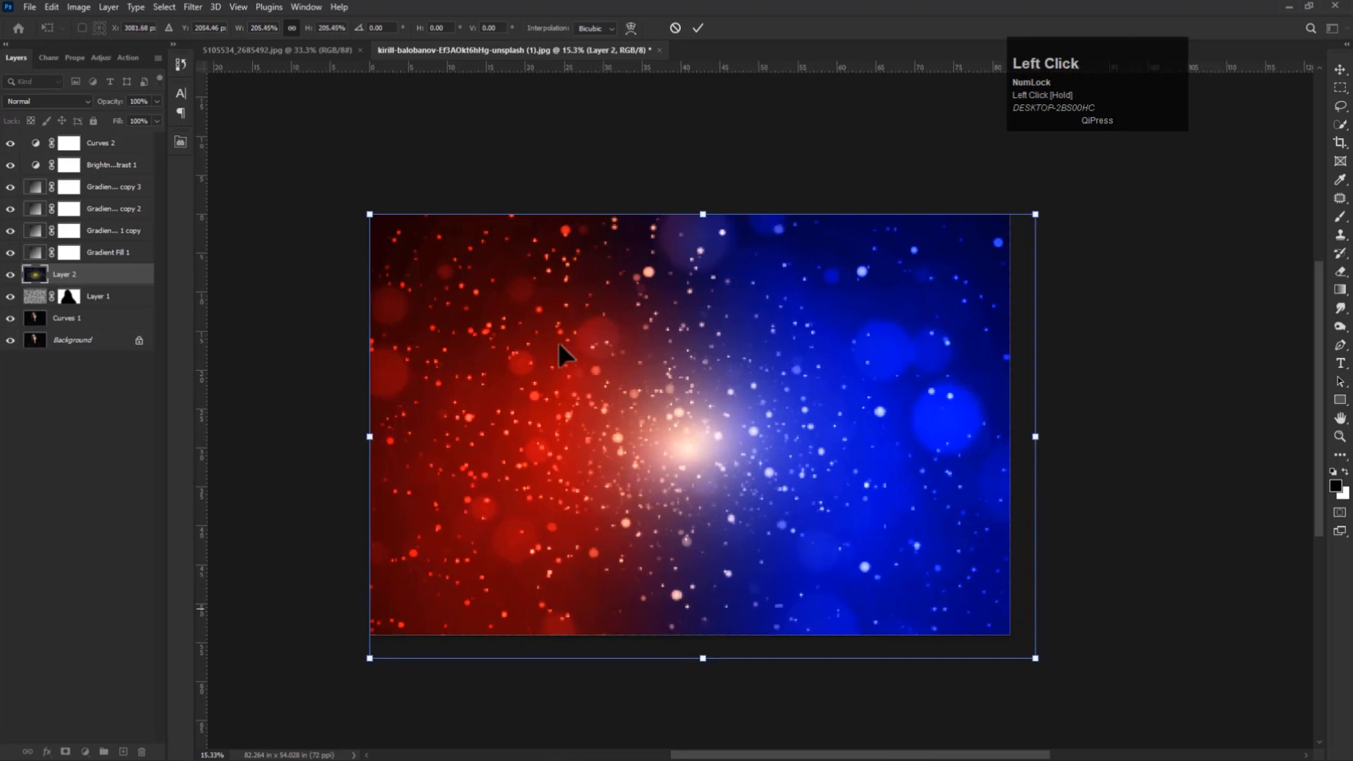
drag(367, 215, 350, 201)
drag(661, 520, 659, 514)
key(Return)
key(ctrl+0)
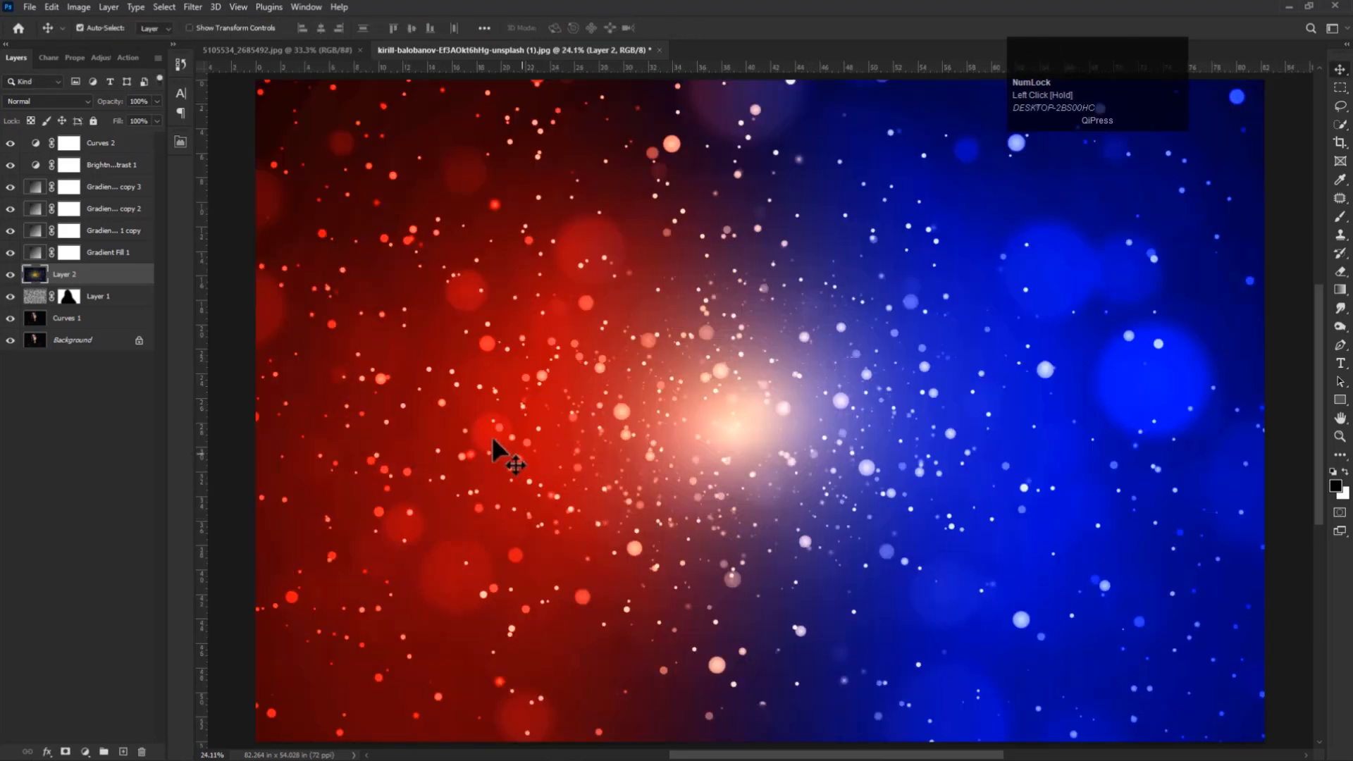
- Hide the particles layer with a black layer mask and ready the Brush tool for painting on it
alt+click(65, 753)
key(b)
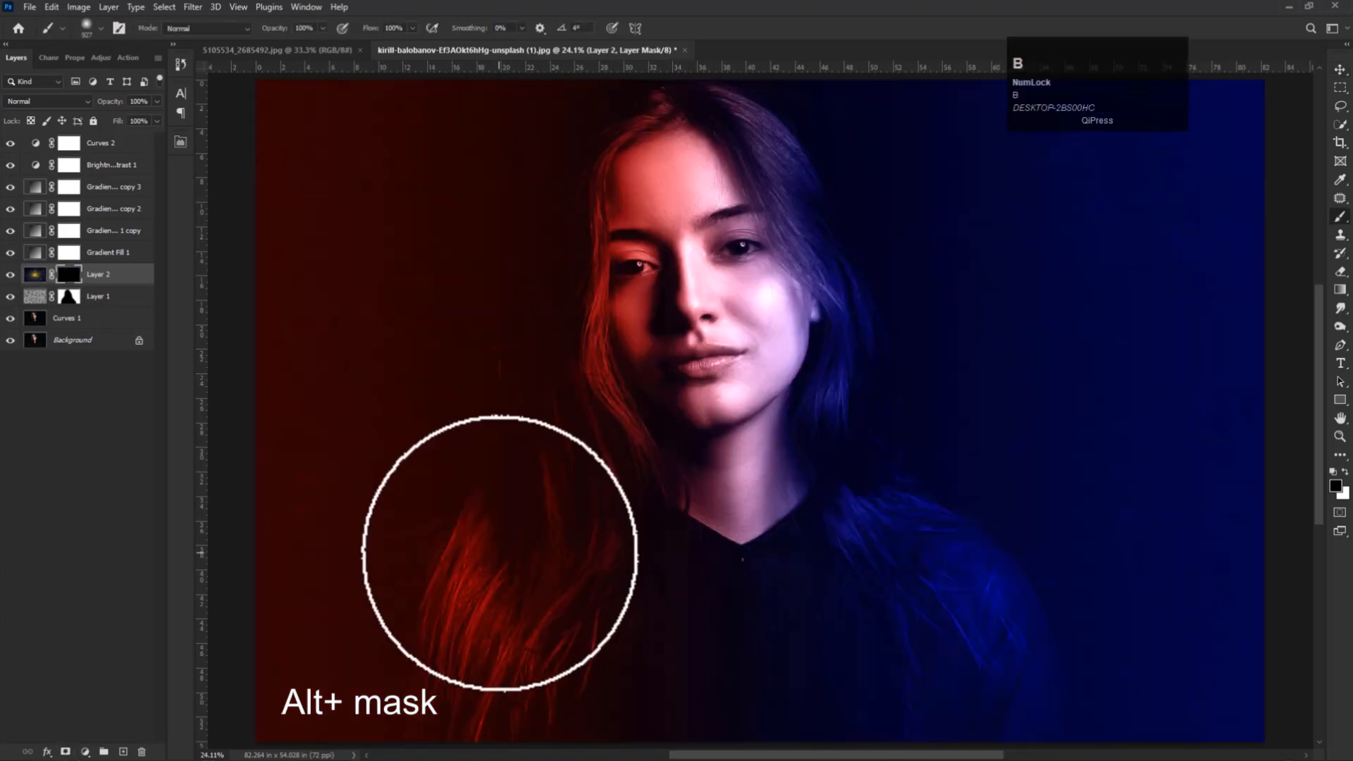
scroll(500, 552, down, 2)
drag(508, 604, 509, 603)
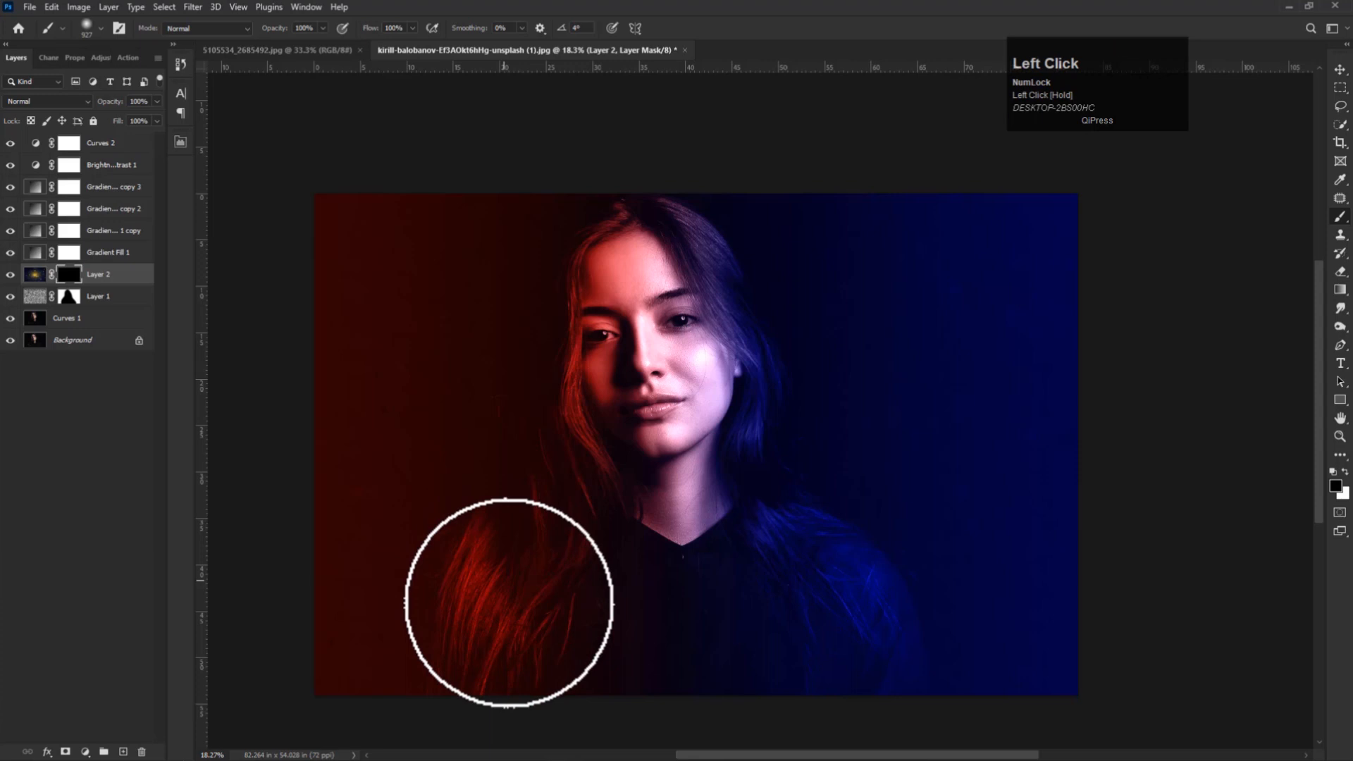
- Paint white on the particles mask with a very large soft brush at 100% opacity to reveal particles around the woman
click(1333, 474)
alt+right_click(356, 397)
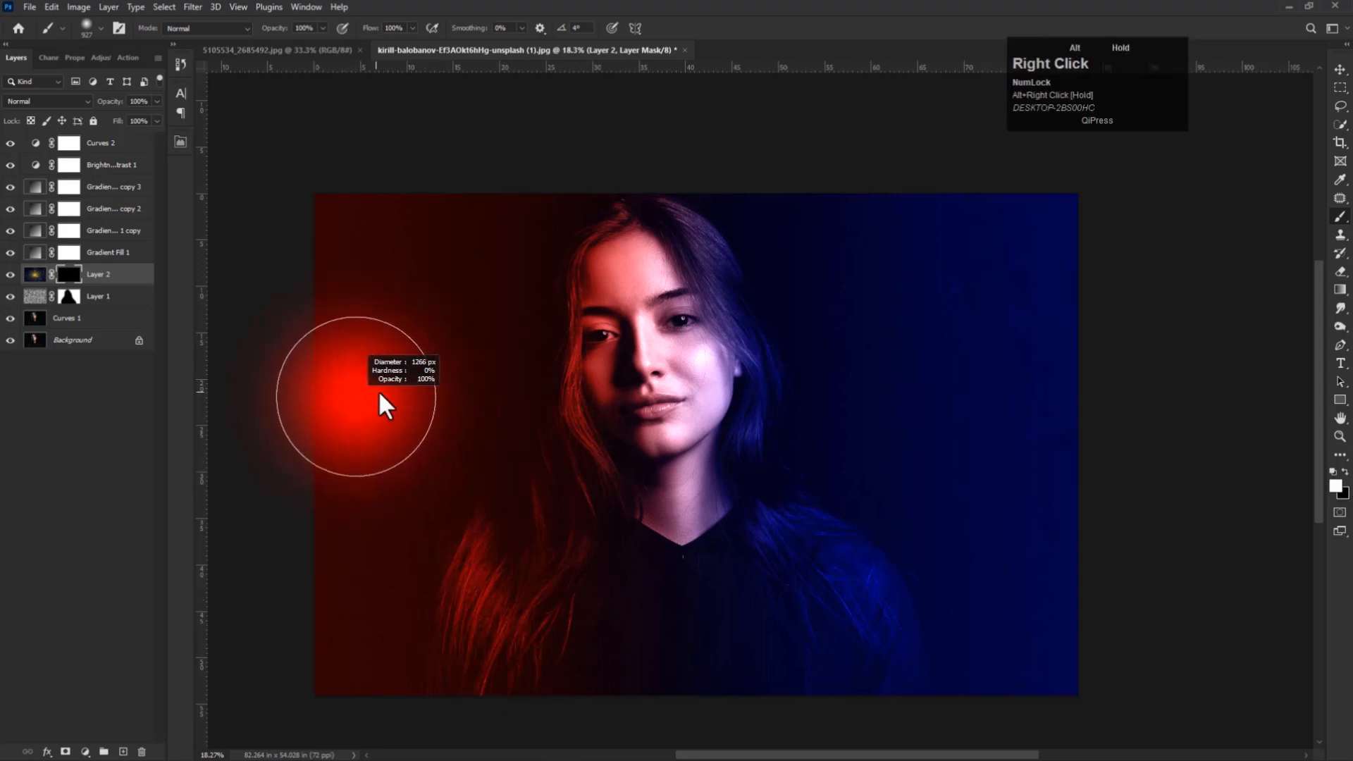
alt+right_click(374, 296)
click(368, 244)
scroll(308, 425, down, 2)
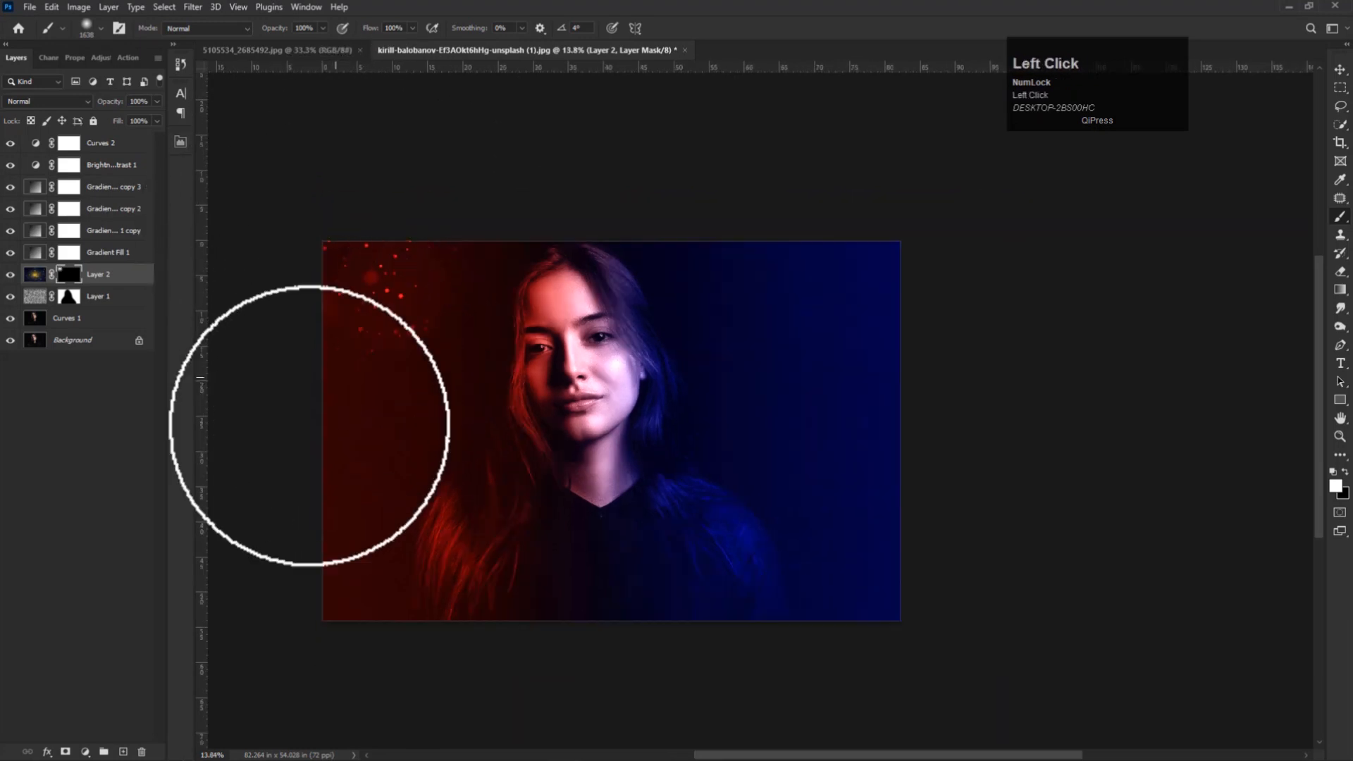
mouse_move(309, 425)
mouse_down()
mouse_move(334, 460)
mouse_move(261, 631)
mouse_up()
mouse_move(533, 654)
mouse_down()
mouse_move(831, 710)
mouse_move(670, 649)
mouse_move(851, 464)
mouse_up()
mouse_move(895, 264)
mouse_down()
mouse_move(918, 359)
mouse_move(1123, 531)
mouse_move(941, 501)
mouse_move(1050, 649)
mouse_move(408, 181)
mouse_move(408, 91)
mouse_move(620, 155)
mouse_move(279, 325)
mouse_move(317, 489)
mouse_move(698, 603)
mouse_move(603, 570)
mouse_up()
- Reveal more particles over the woman's chest and hair by dabbing white on the mask at 50% brush opacity
key(5)
click(601, 550)
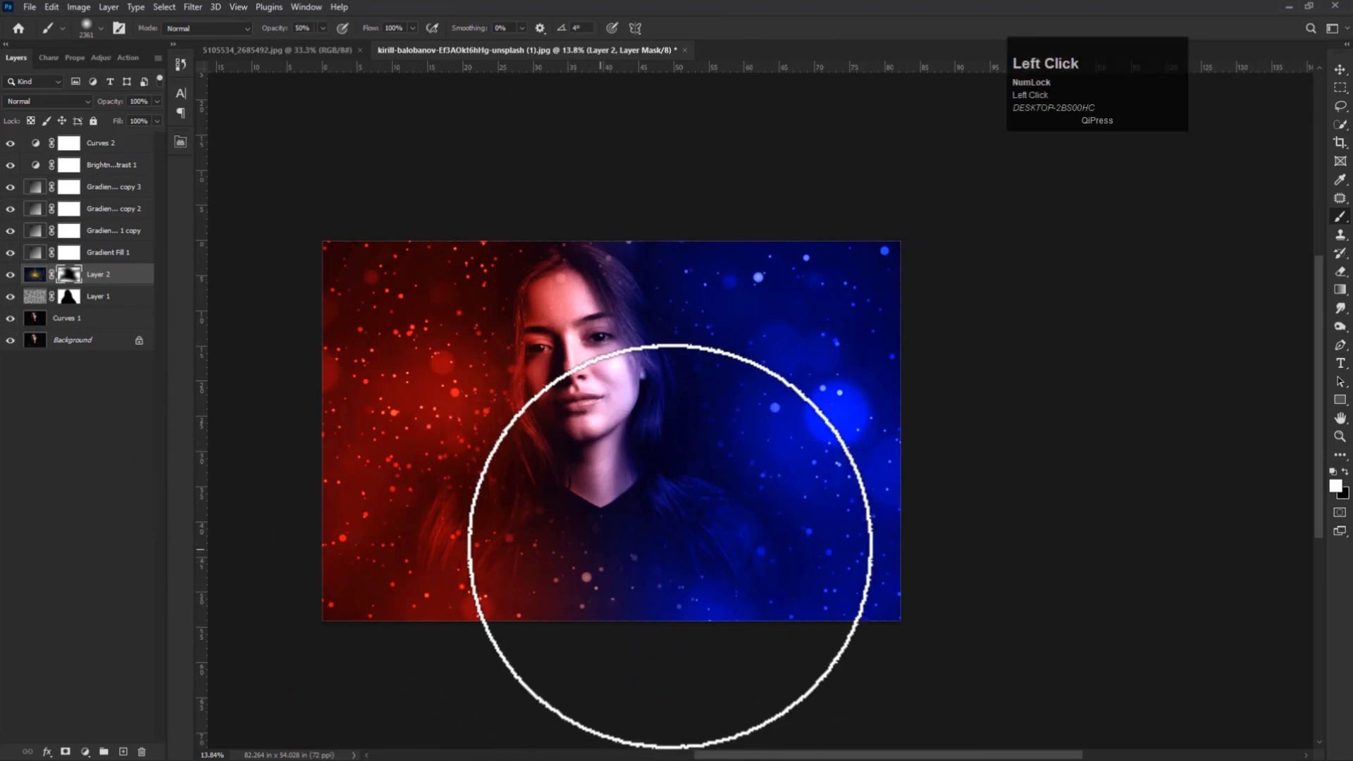
alt+right_click(755, 326)
click(795, 673)
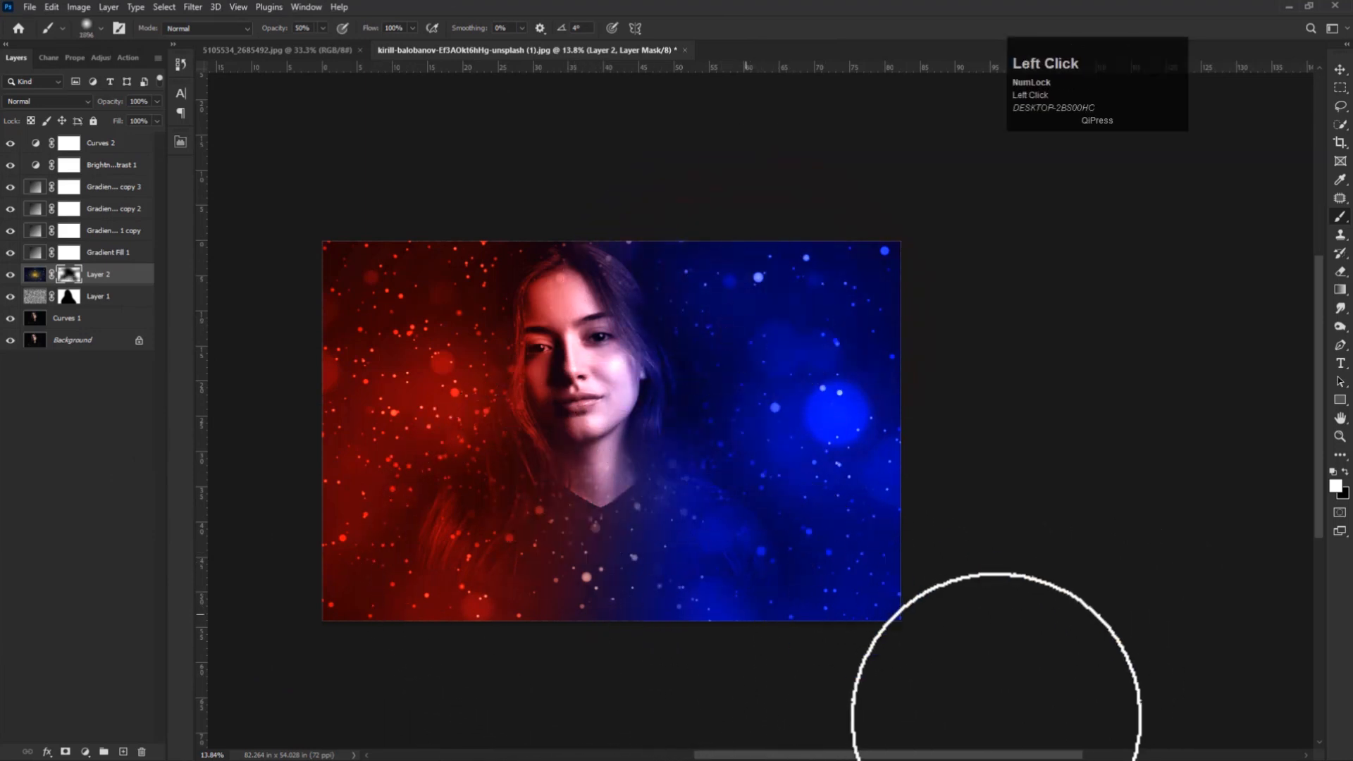
alt+right_click(614, 376)
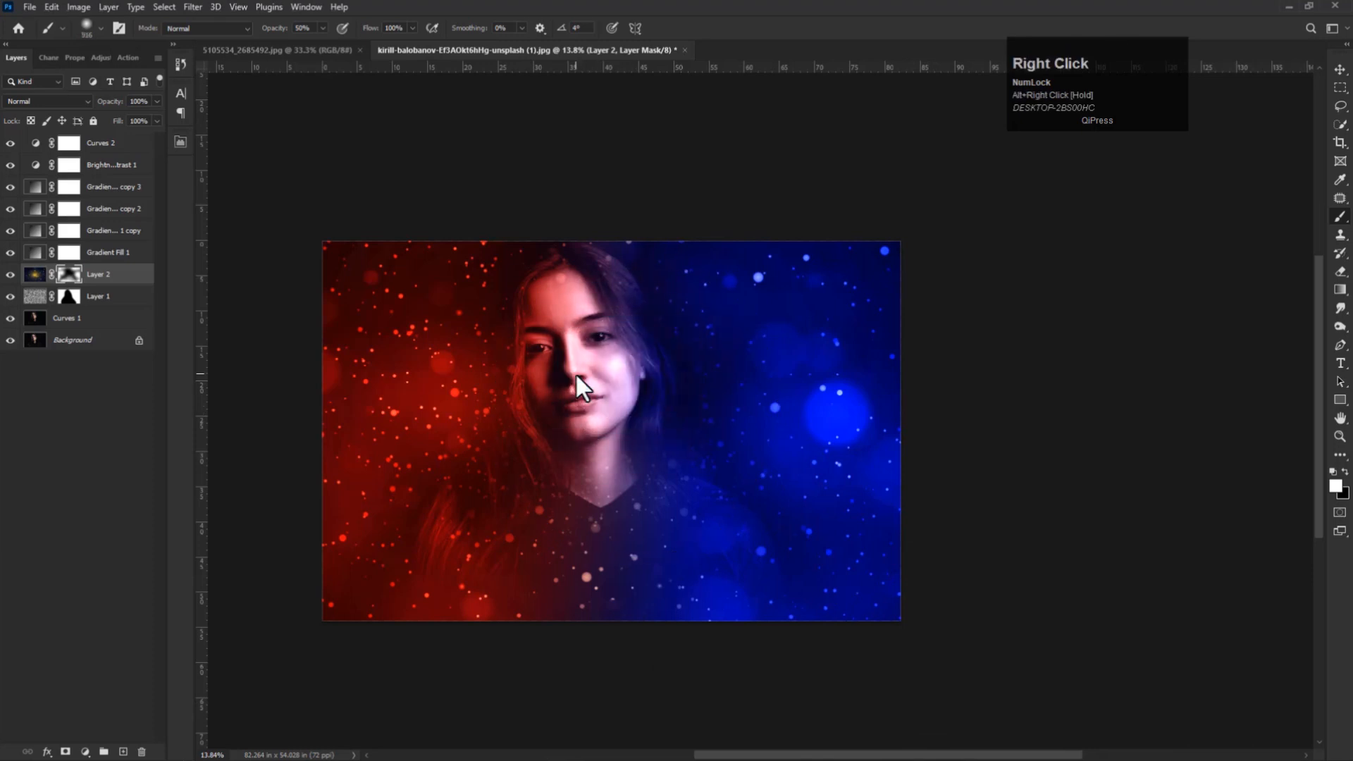
click(660, 329)
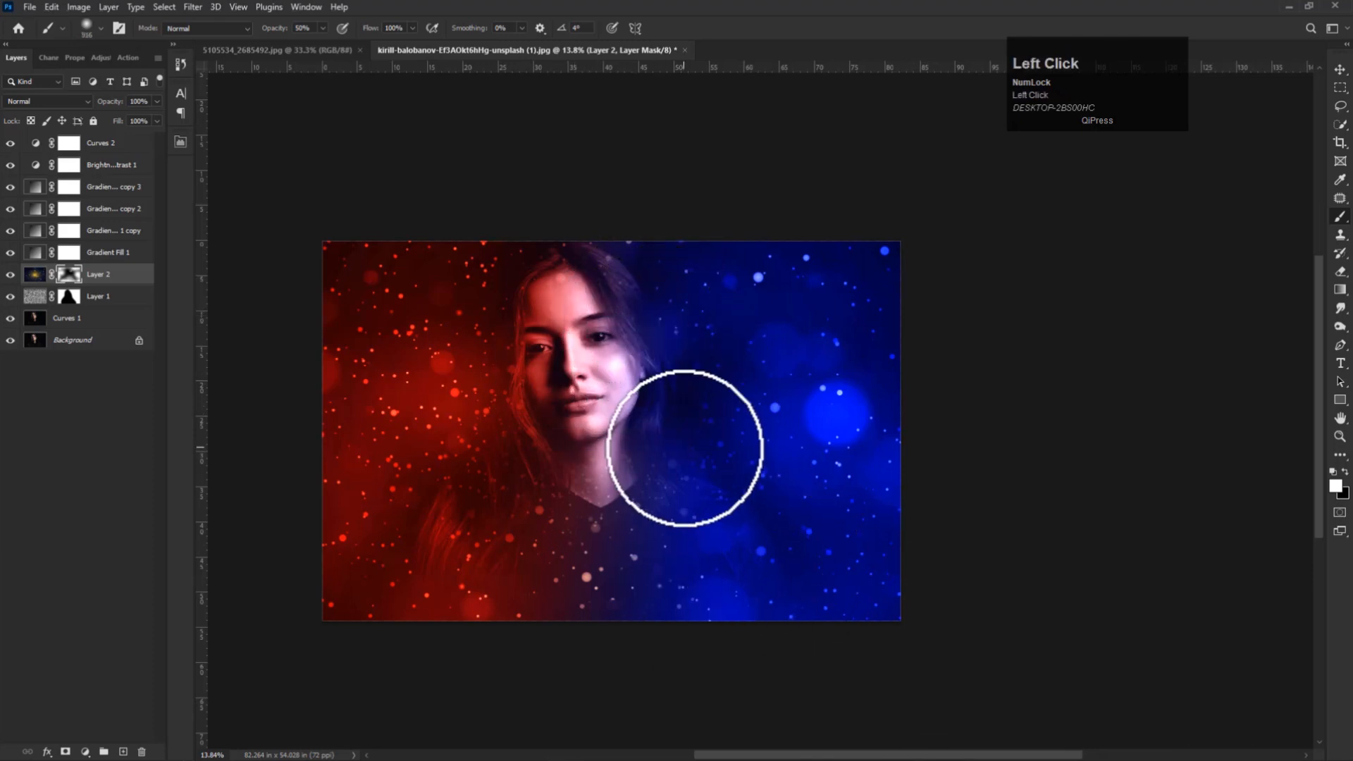
key(3)
click(467, 432)
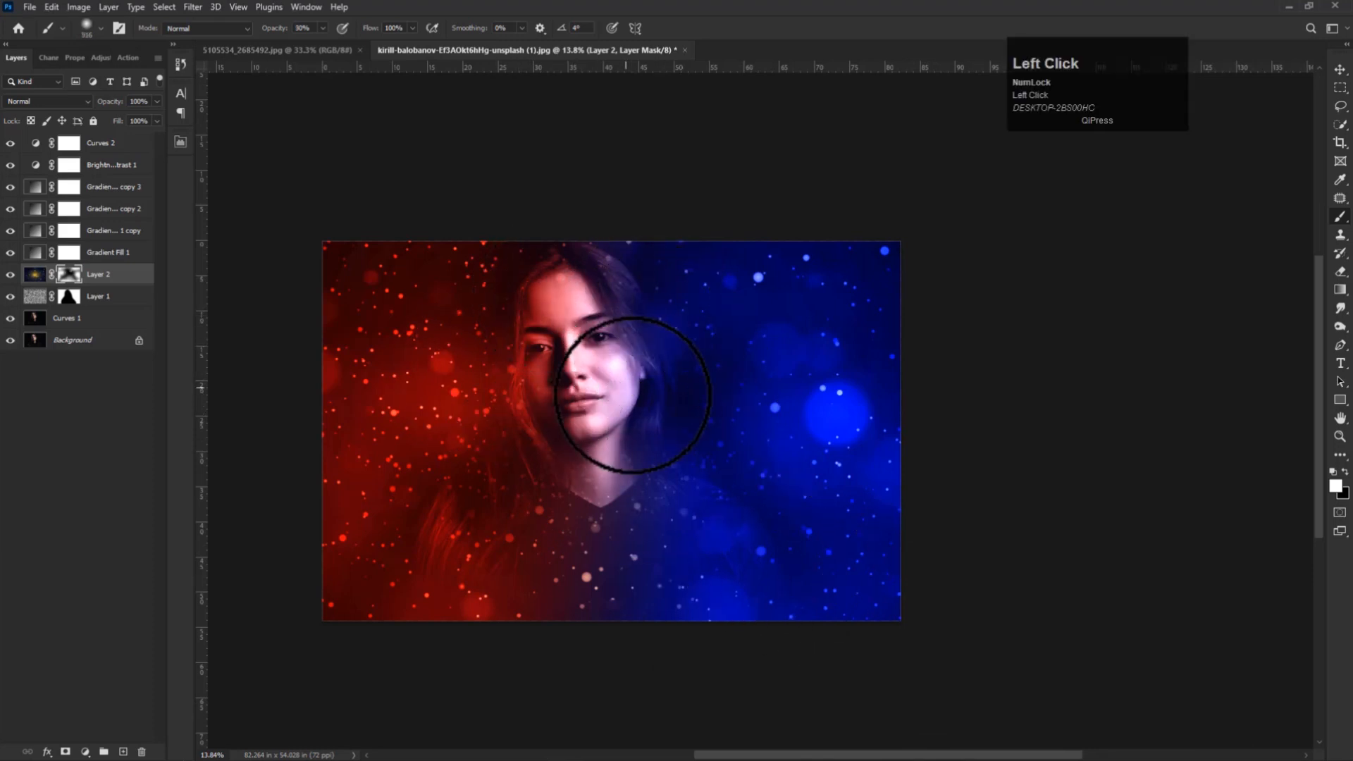
key(ctrl+z)
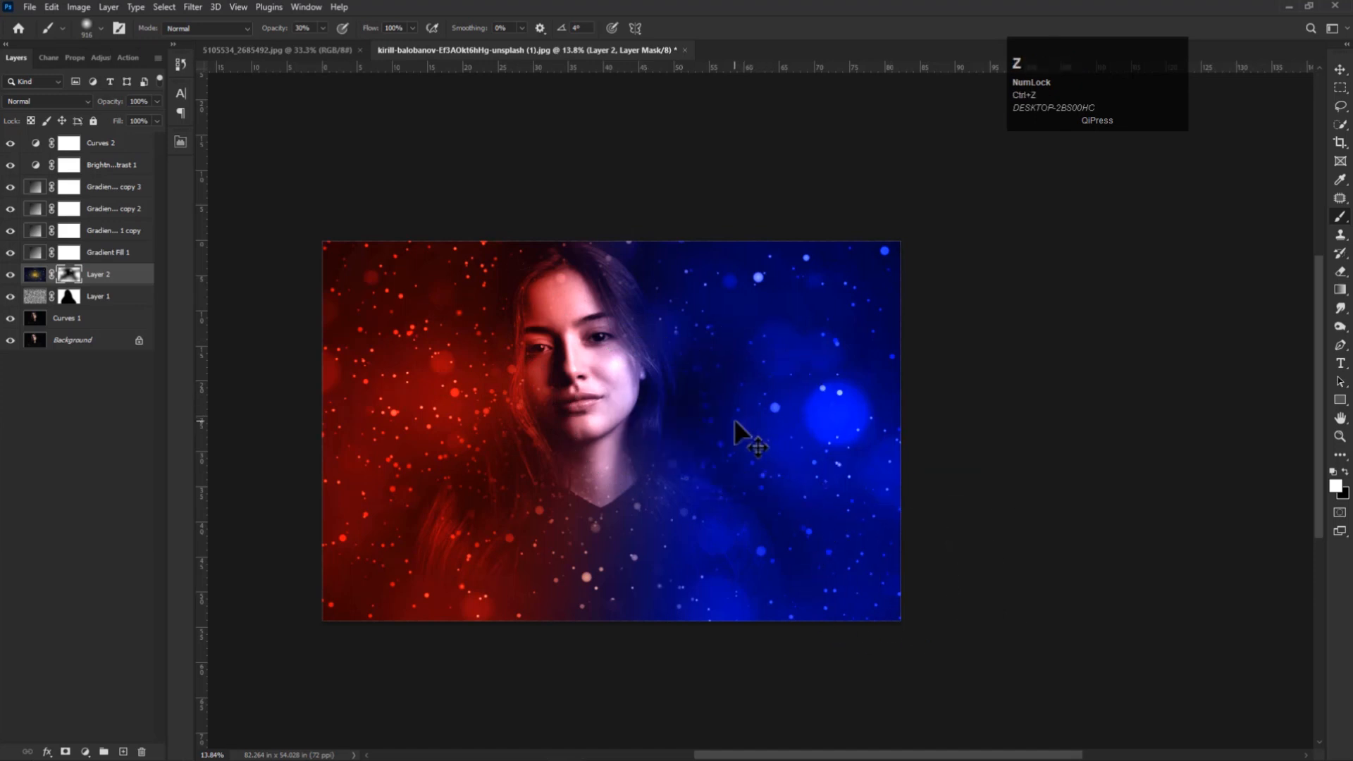
- Lightly blend particles over the hair on the blue side by painting white on the mask with a smaller brush at 10% opacity
click(689, 432)
alt+right_click(615, 428)
mouse_move(707, 404)
mouse_down()
mouse_move(653, 355)
mouse_move(627, 359)
mouse_move(819, 351)
mouse_move(646, 387)
mouse_up()
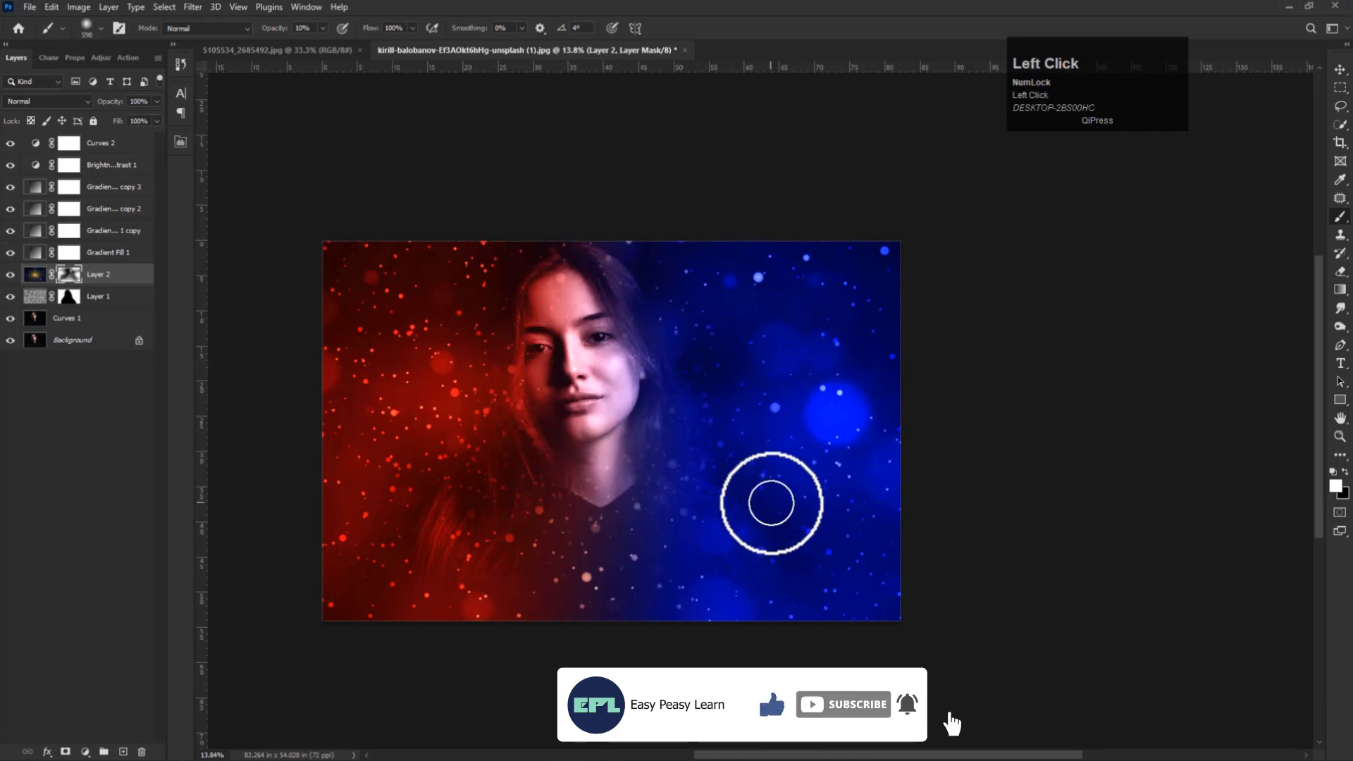
- Brush white faintly on the particles mask beside the woman's face at 10% opacity and compare the particles layer off and on
scroll(723, 474, up, 3)
alt+right_click(728, 339)
mouse_move(761, 349)
mouse_down()
mouse_move(759, 334)
mouse_move(738, 462)
mouse_up()
scroll(737, 462, down, 2)
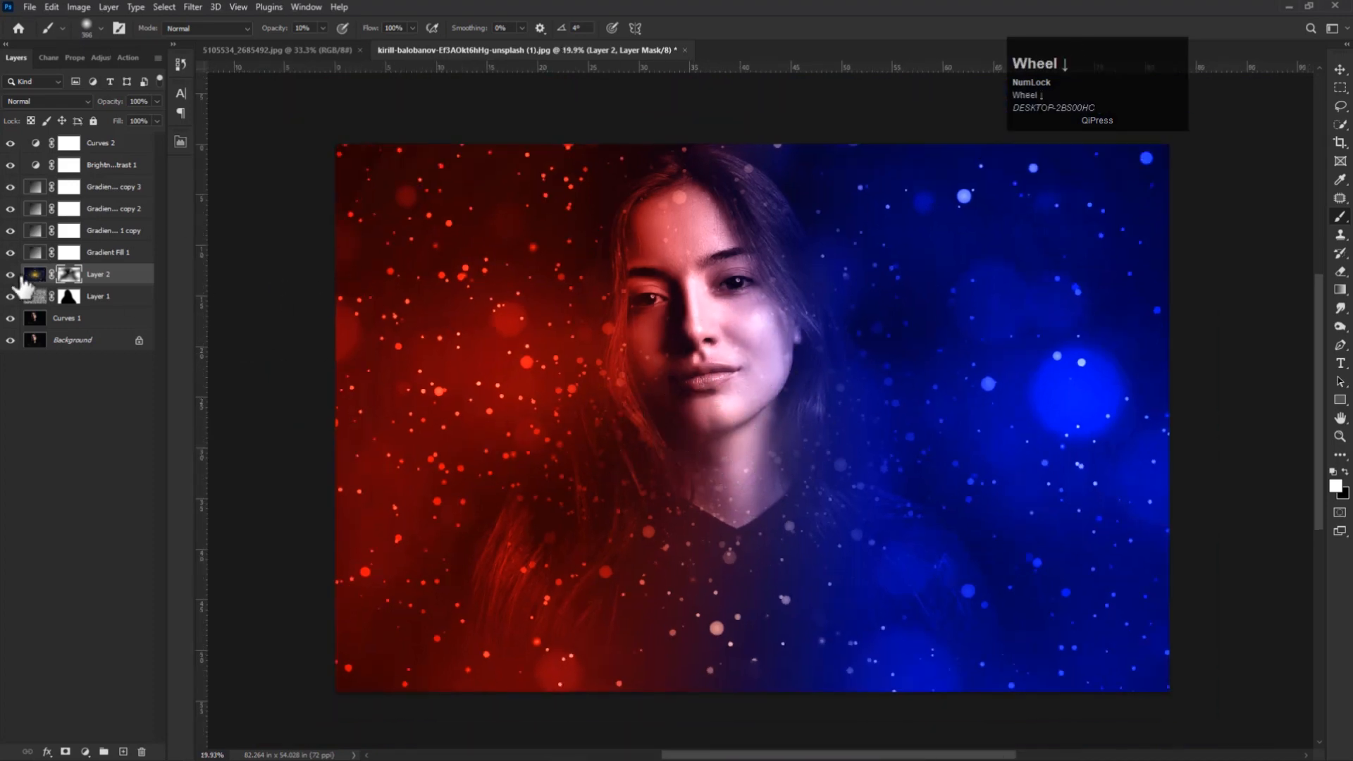
click(10, 274)
click(10, 274)
scroll(695, 425, up, 1)
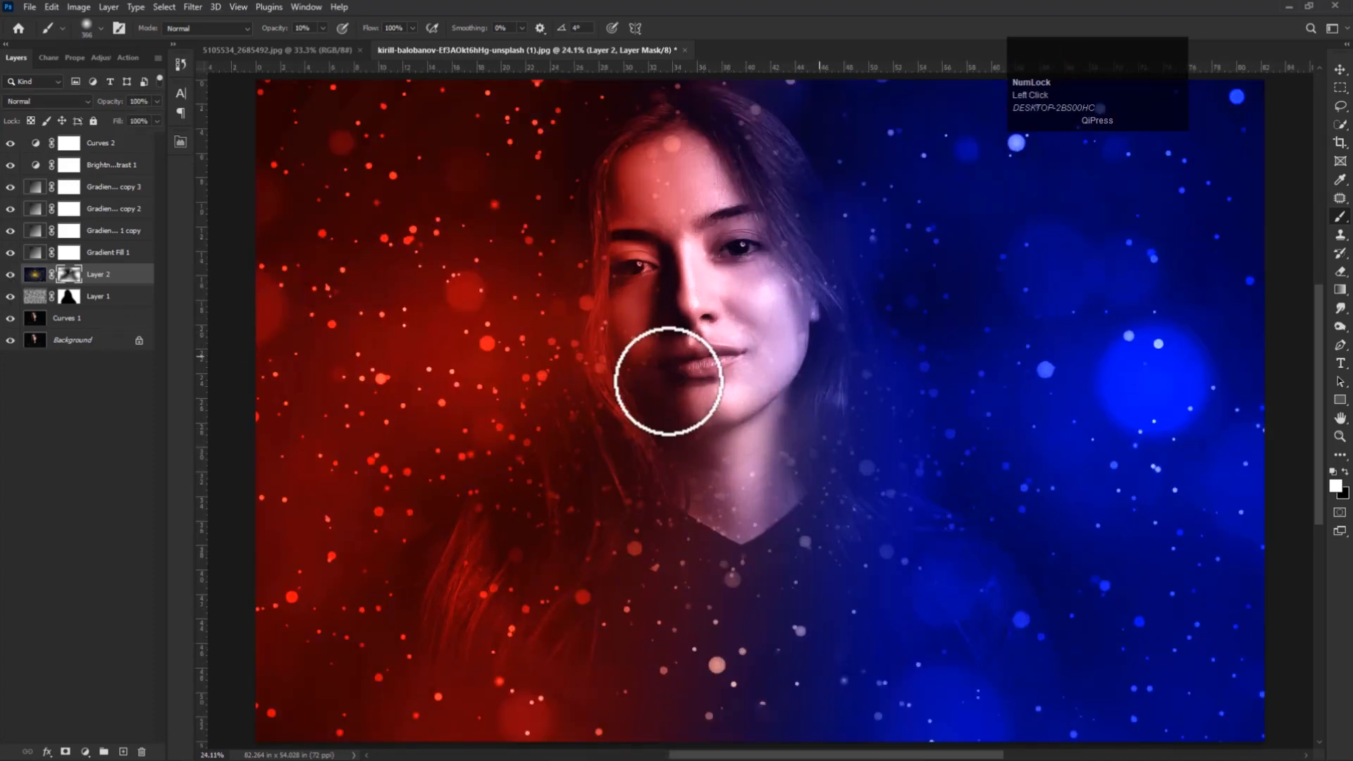
- Stamp all visible layers into a new top layer, hide the layers between it and the Background, and compare before and after
key(v)
click(94, 146)
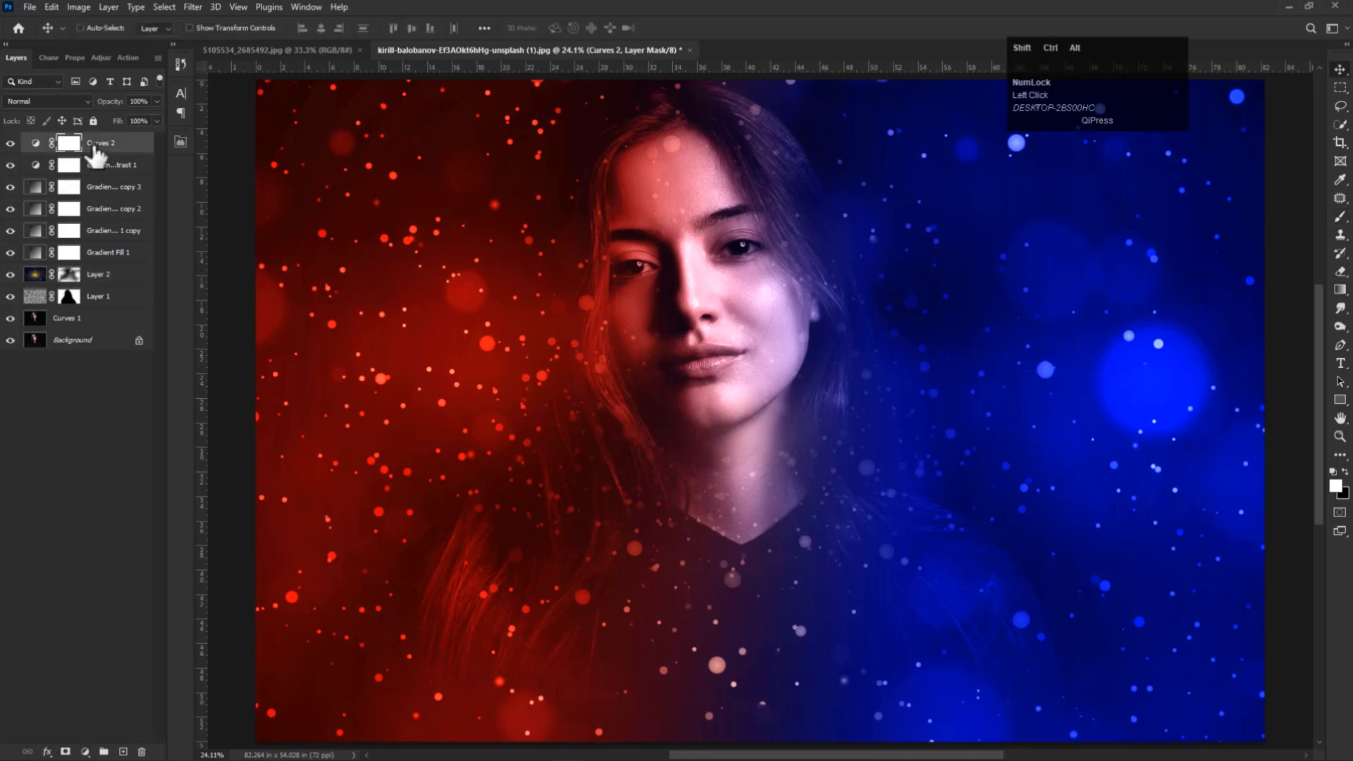
key(ctrl+shift+alt+e)
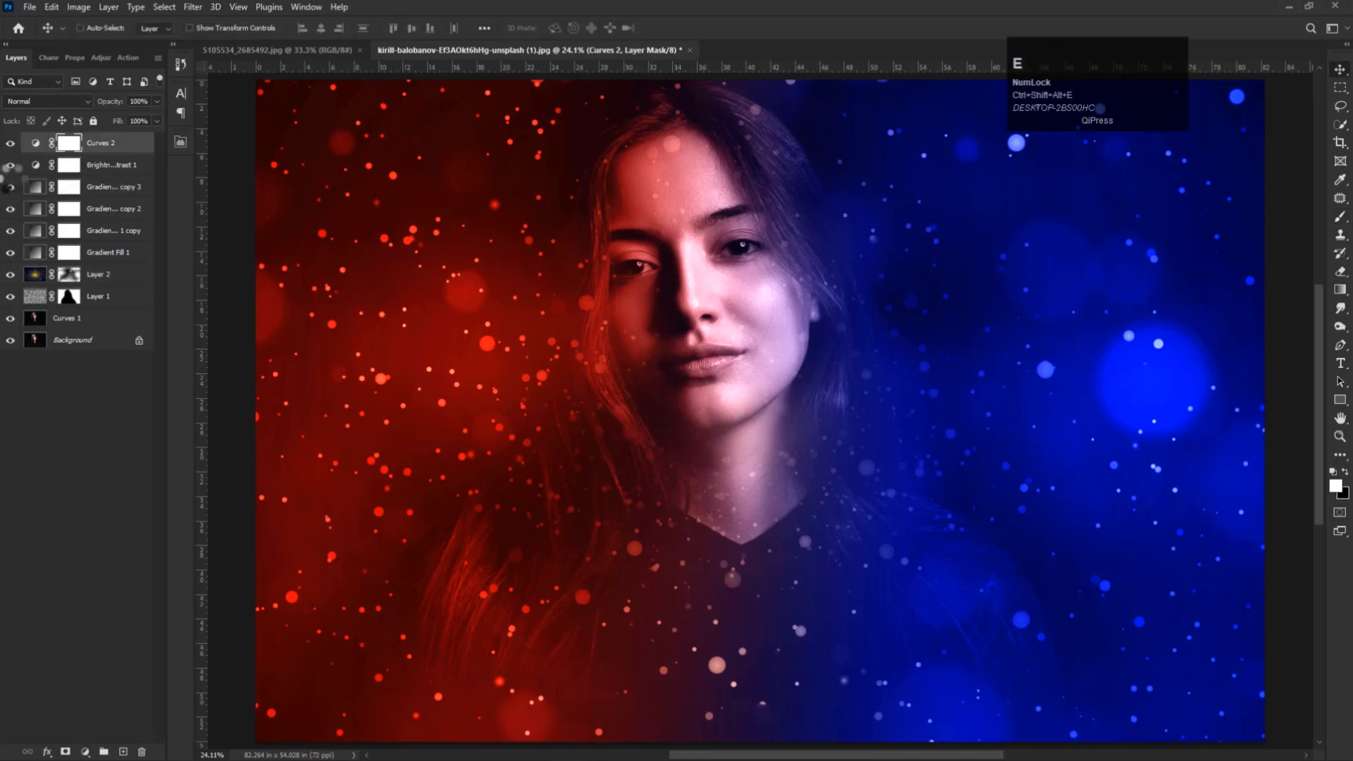
drag(9, 164, 15, 342)
click(10, 143)
click(10, 143)
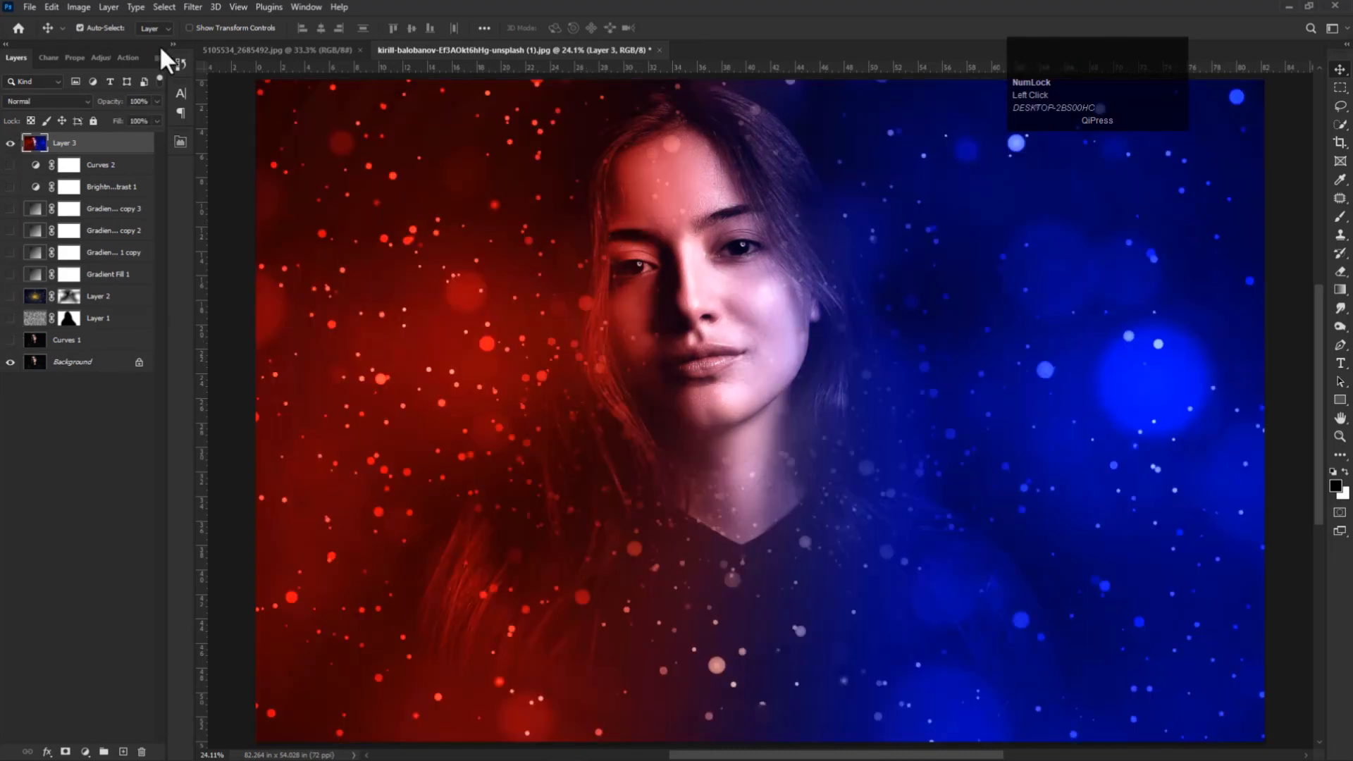
- Open the second portrait, of the woman with curly updo hair, and duplicate its background layer
click(29, 6)
click(30, 41)
click(390, 134)
click(557, 355)
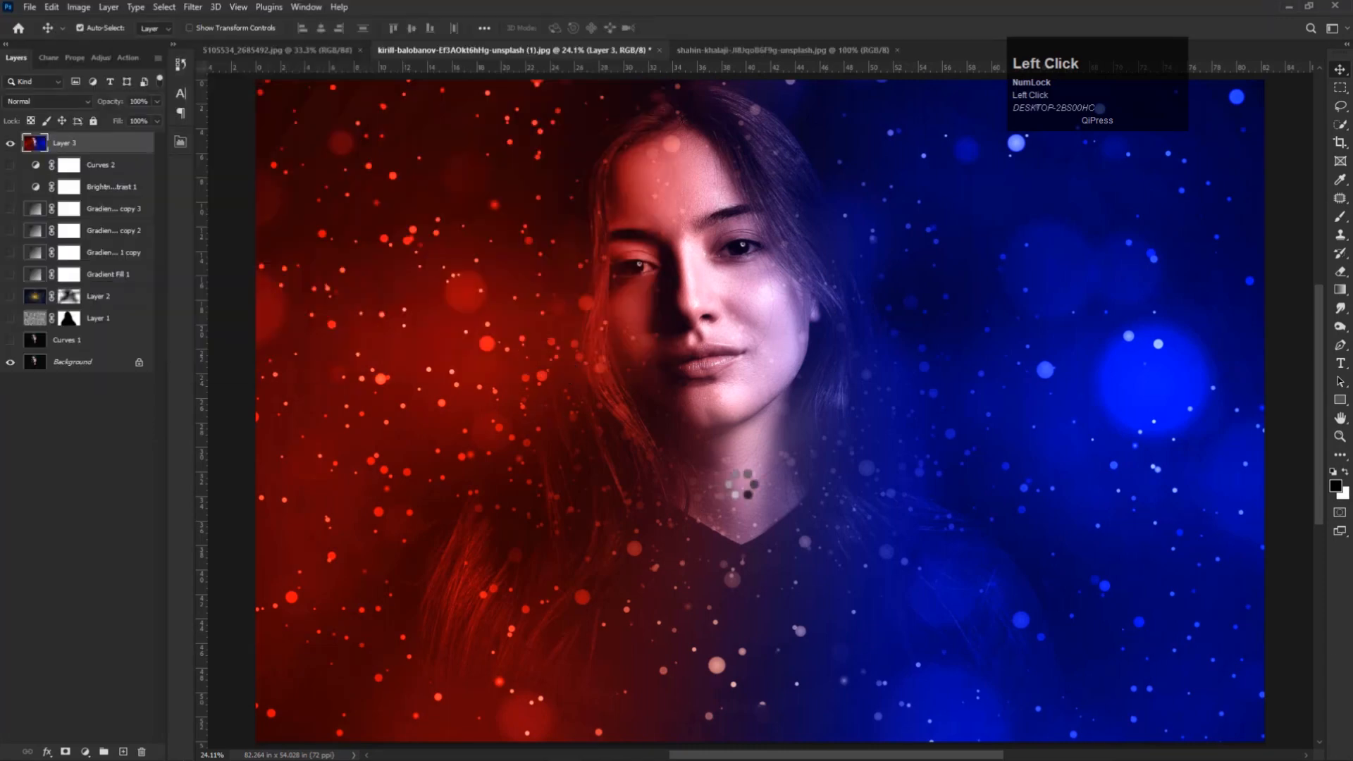
scroll(755, 396, up, 1)
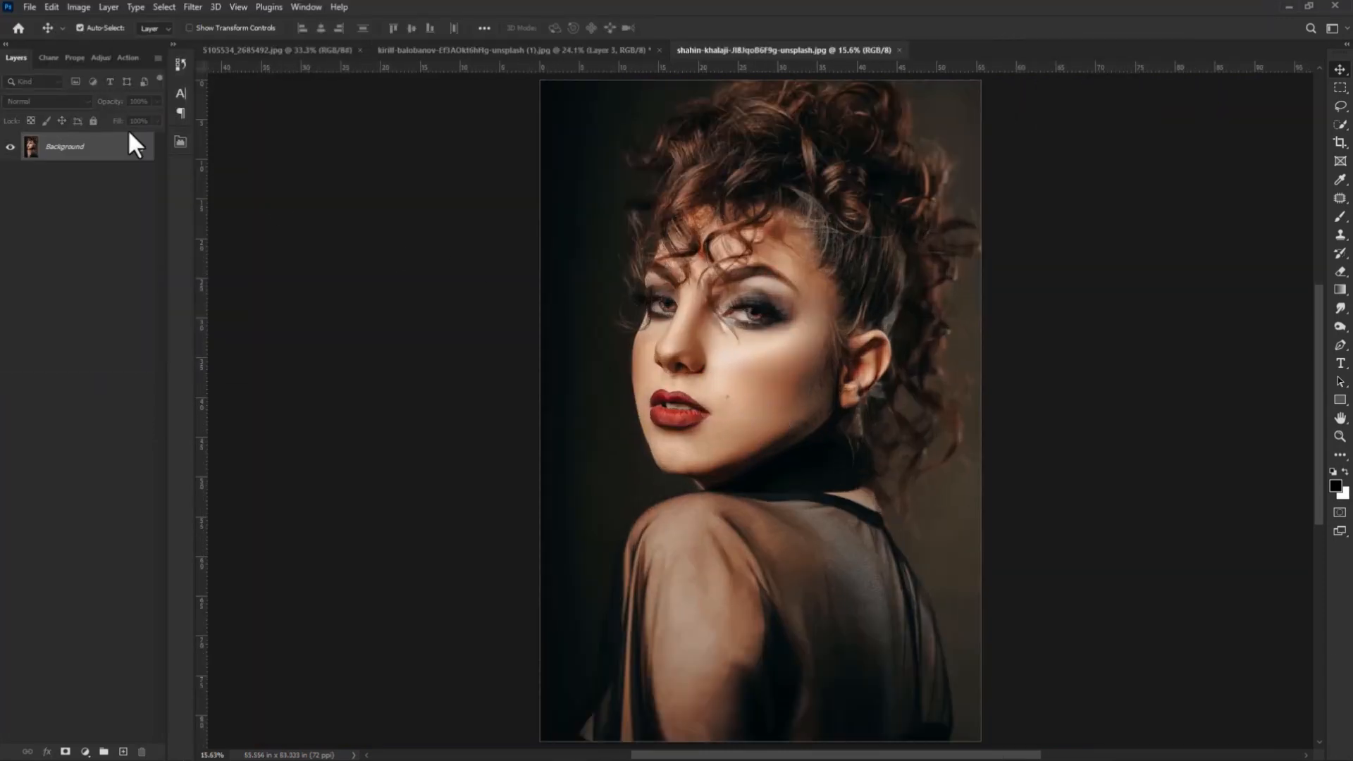
right_click(70, 146)
click(81, 172)
key(Return)
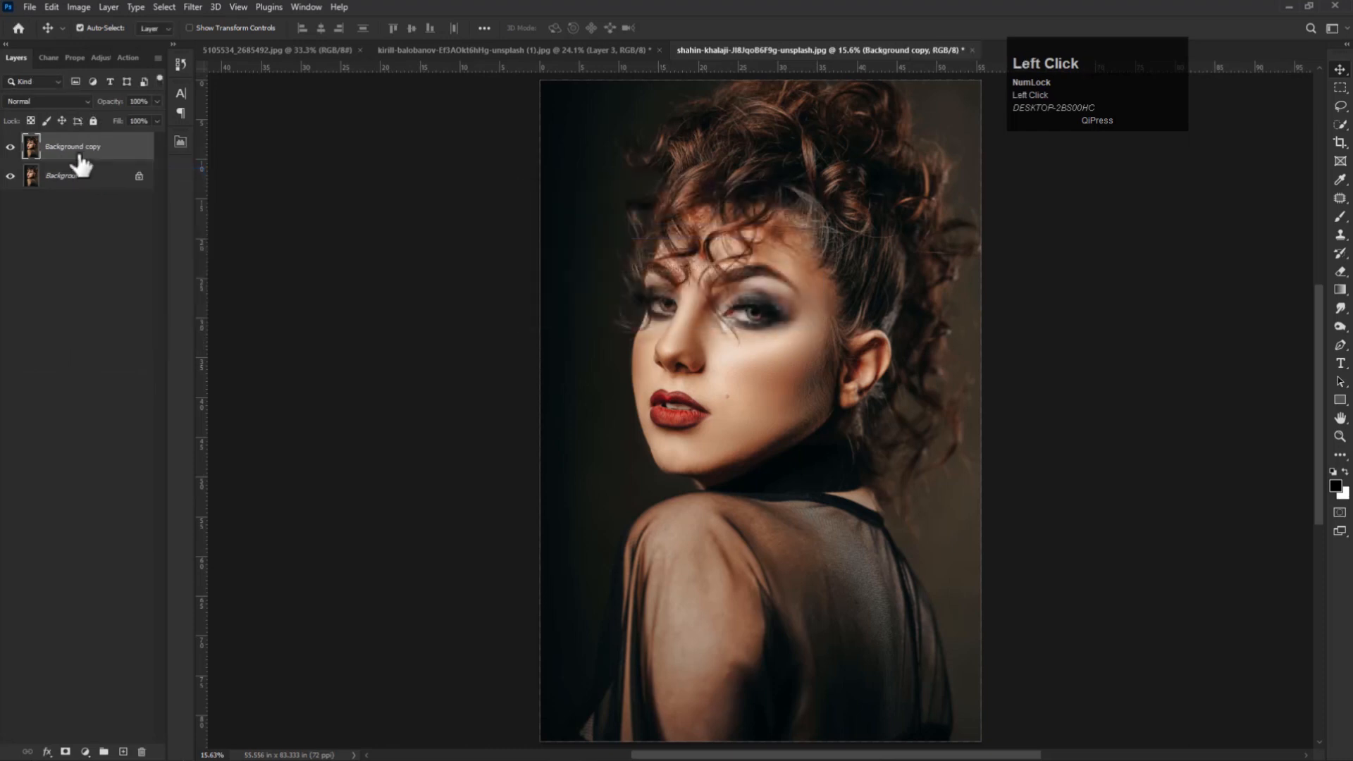
- Darken the portrait slightly with a Curves adjustment, input 129 and output 119, and merge it with the background copy
click(85, 752)
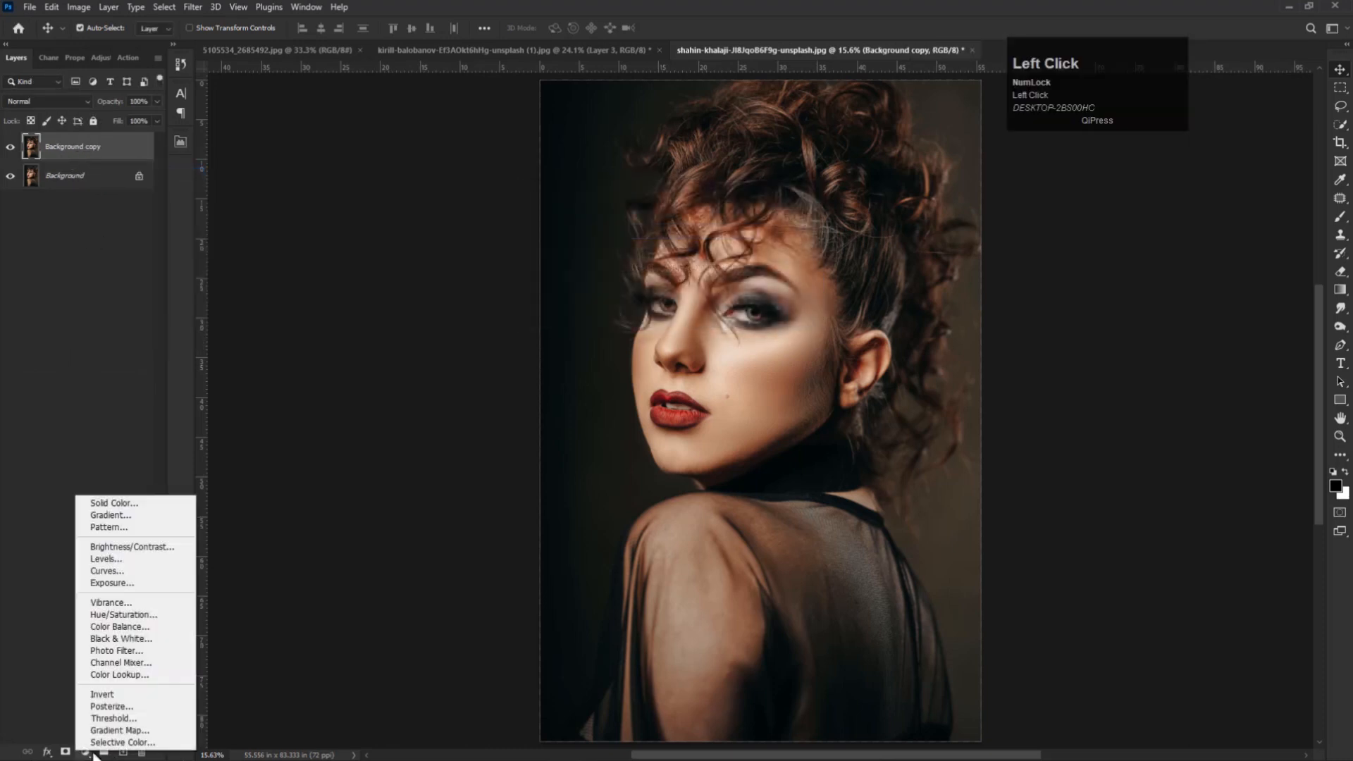
click(115, 573)
drag(88, 191, 92, 194)
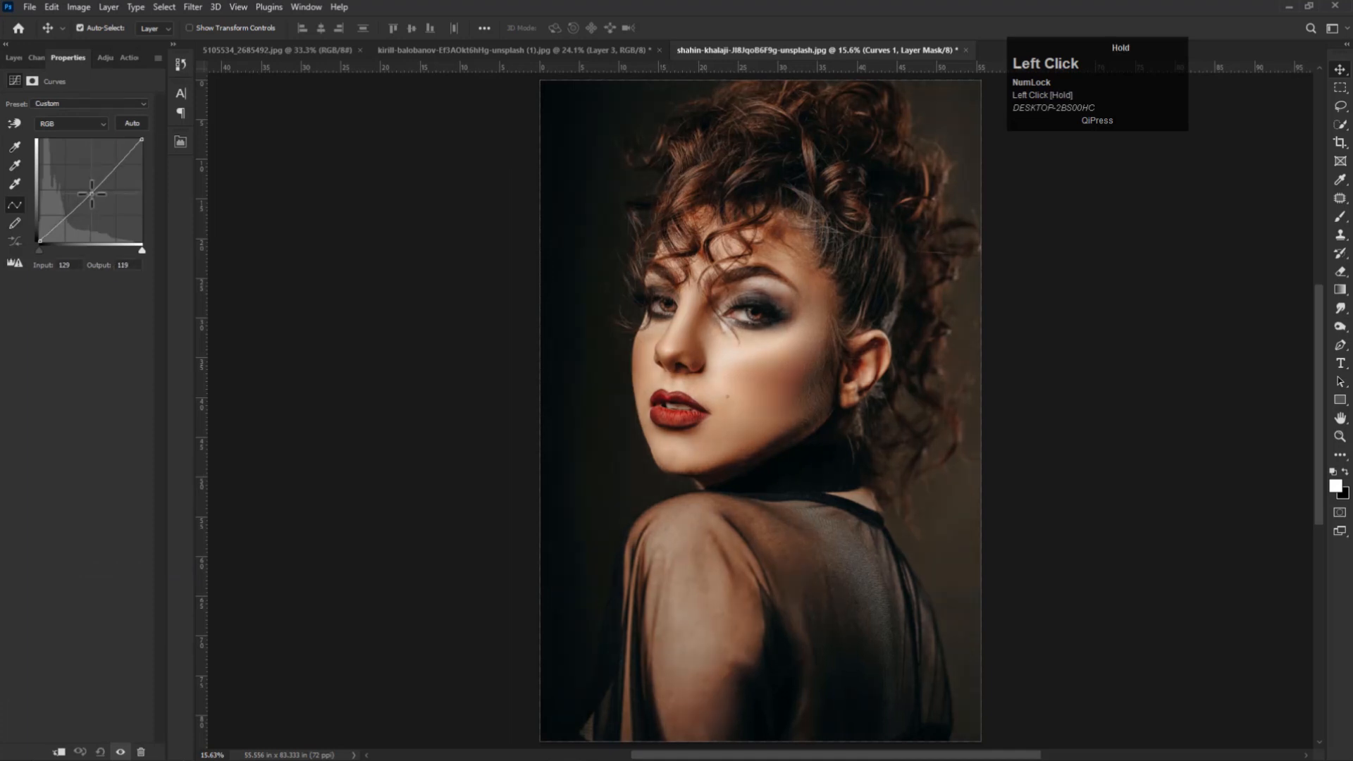
click(8, 59)
click(107, 9)
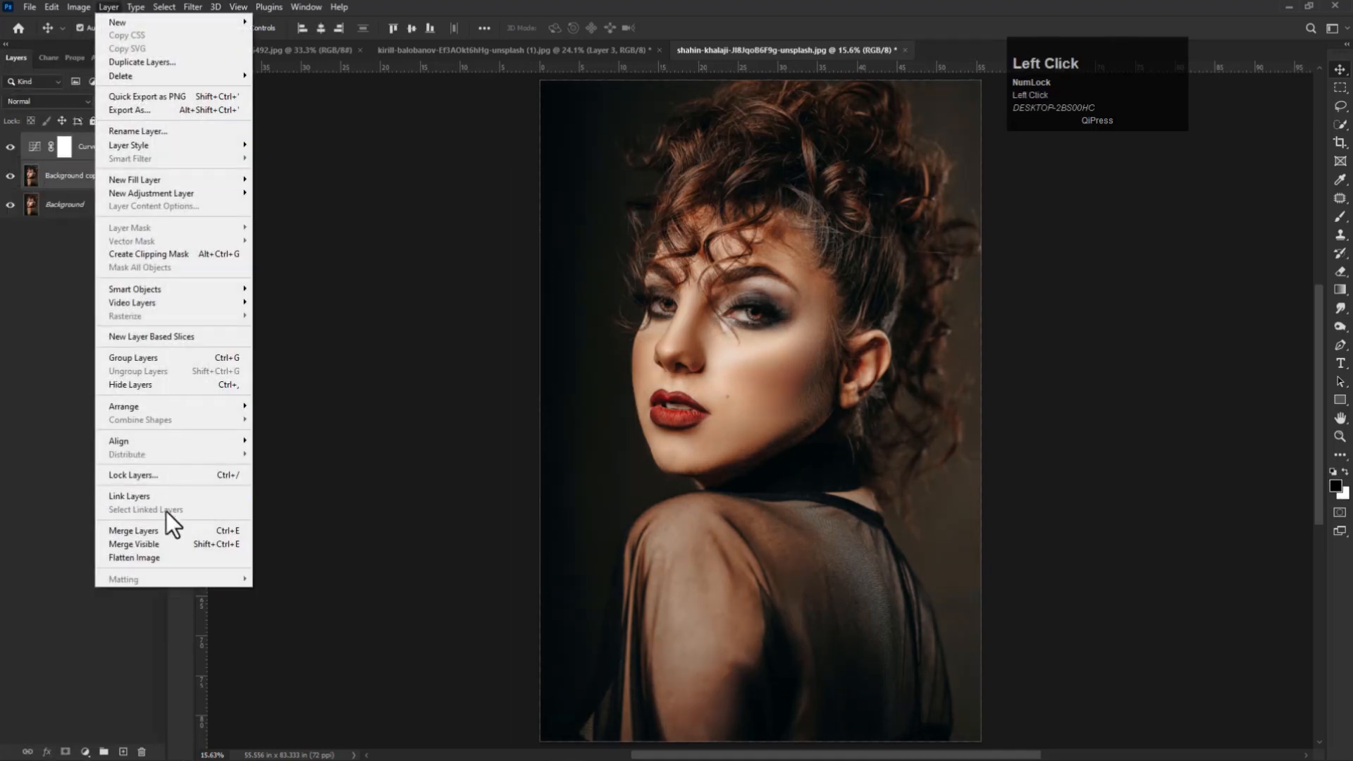
click(161, 531)
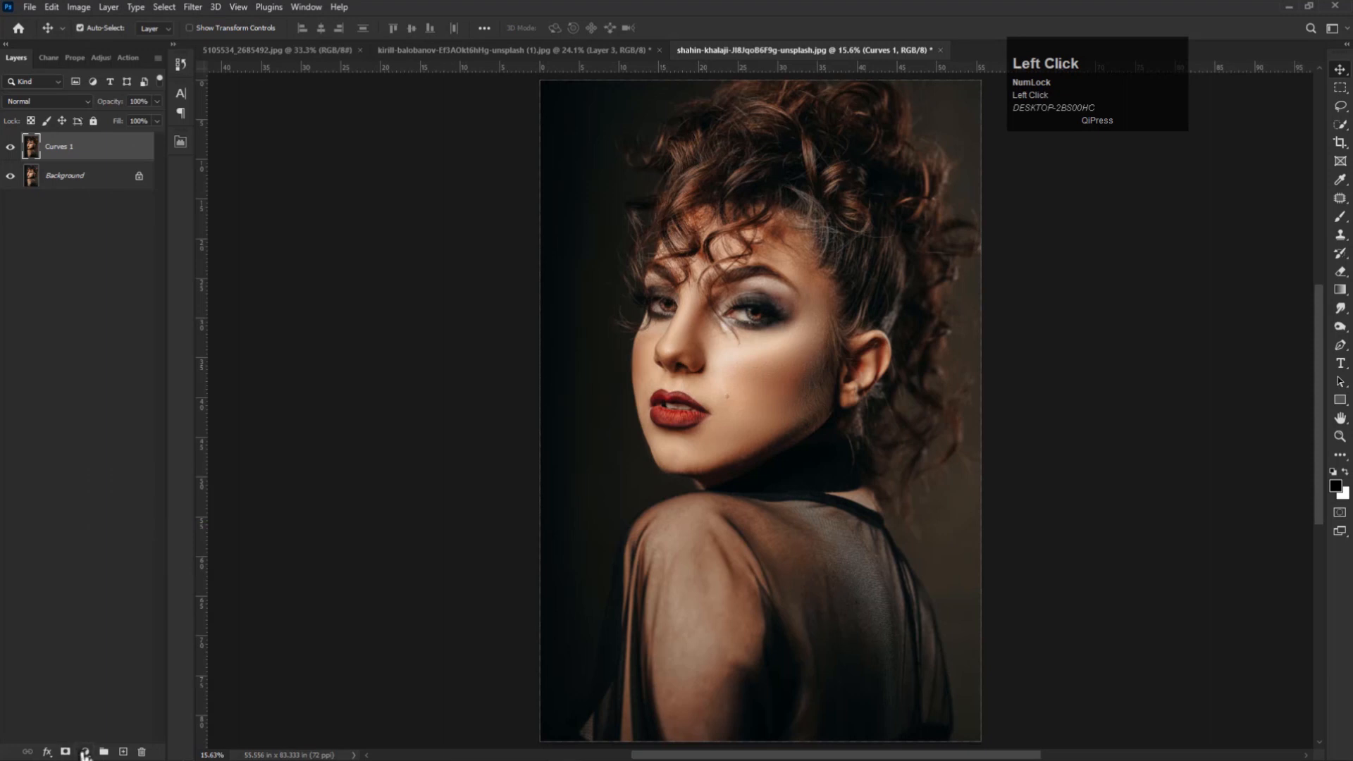
- Add a linear gradient fill layer at a 0° angle using the custom blue-to-transparent preset
click(84, 752)
click(98, 518)
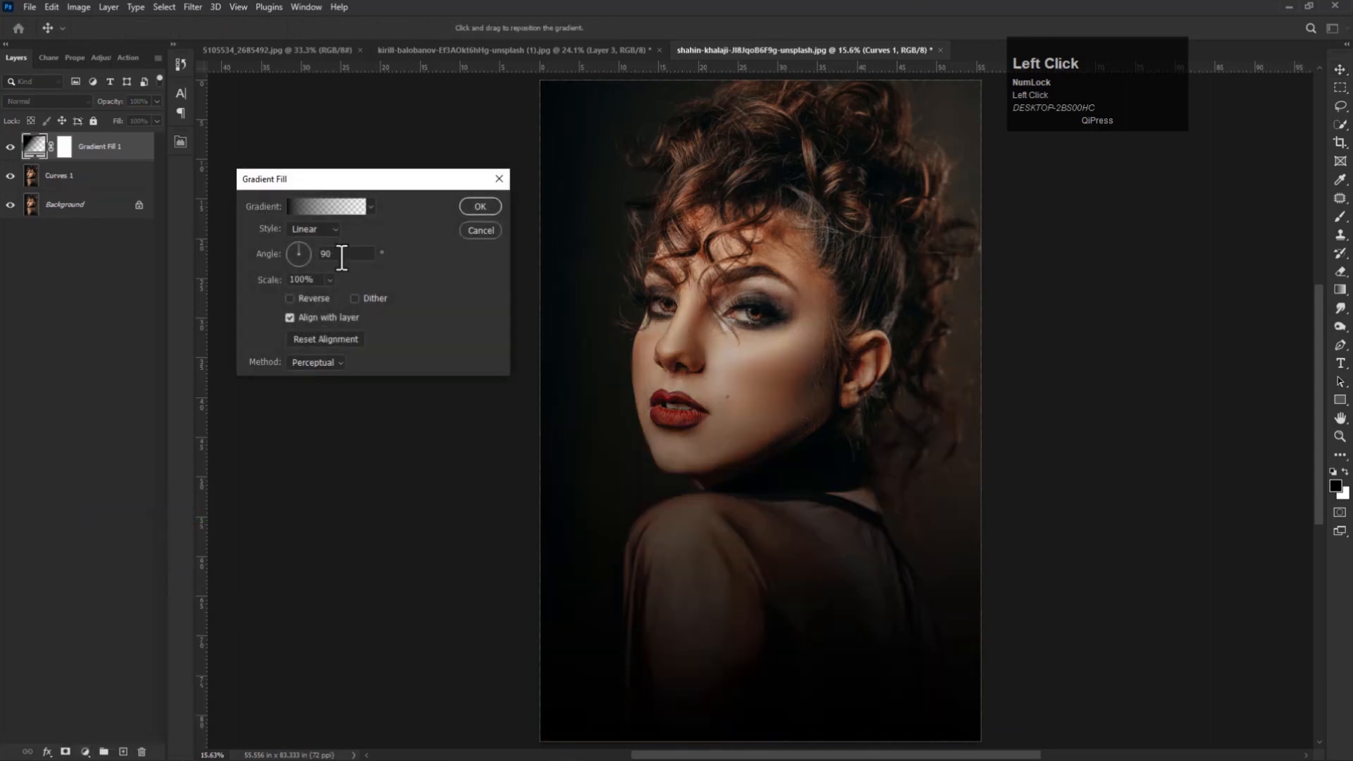
click(307, 255)
click(337, 204)
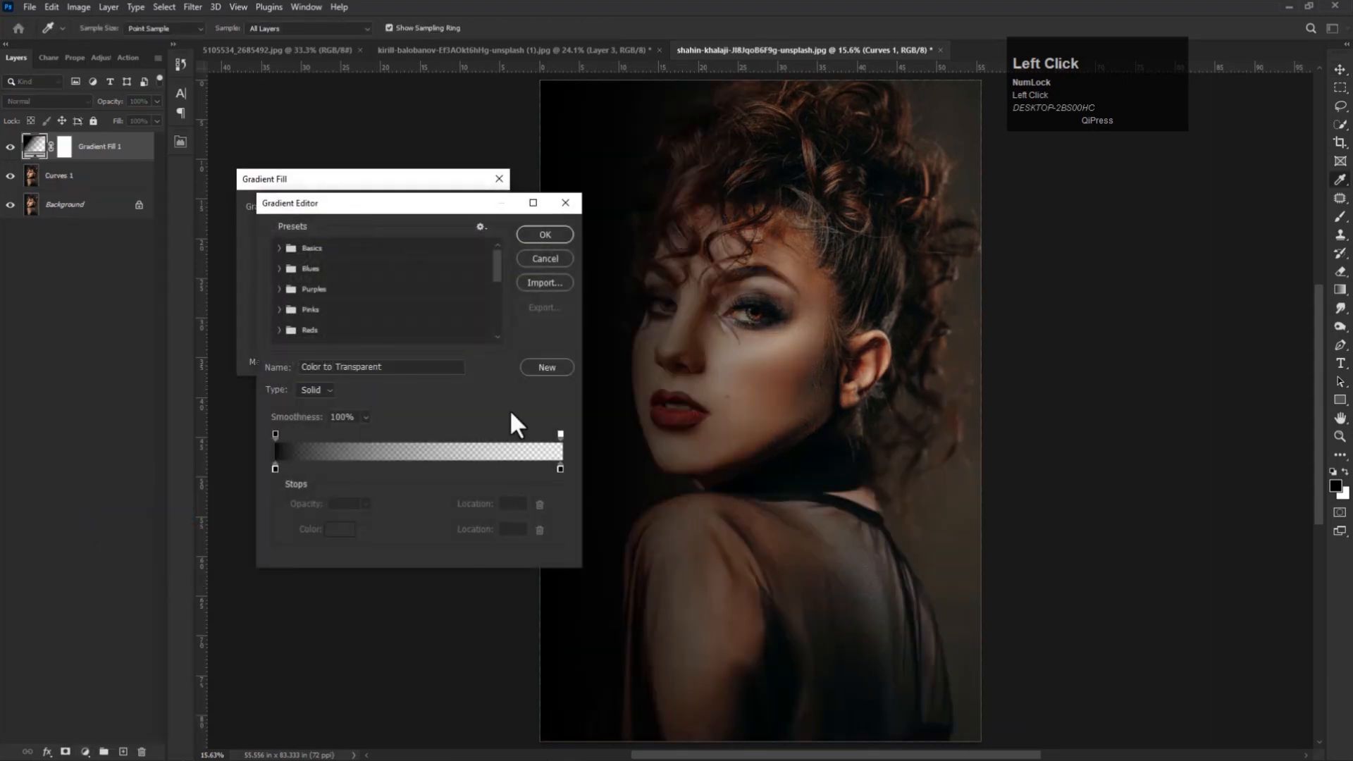
scroll(498, 302, down, 10)
click(374, 333)
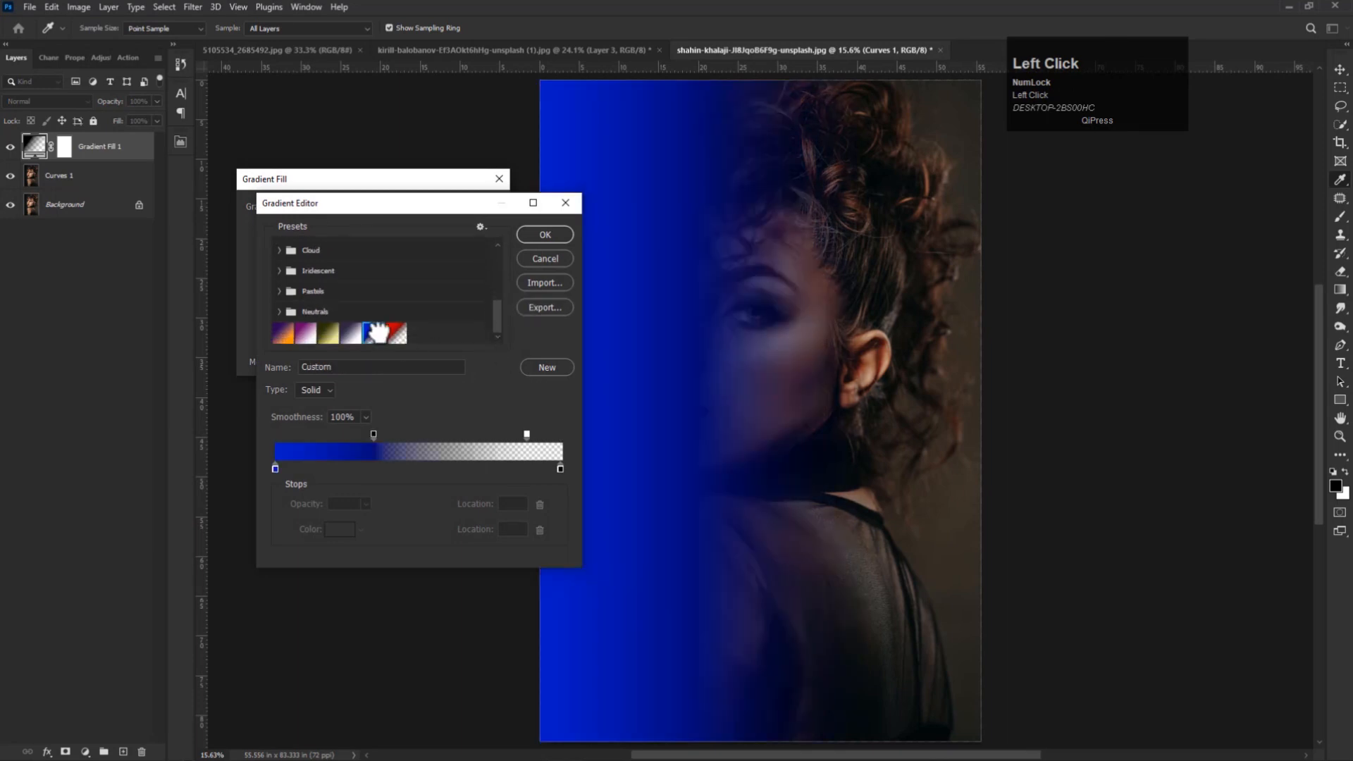
- Narrow the blue gradient by moving its opaque stop to location 20 and its opacity midpoint toward the blue end
drag(381, 202, 311, 192)
drag(300, 424, 284, 425)
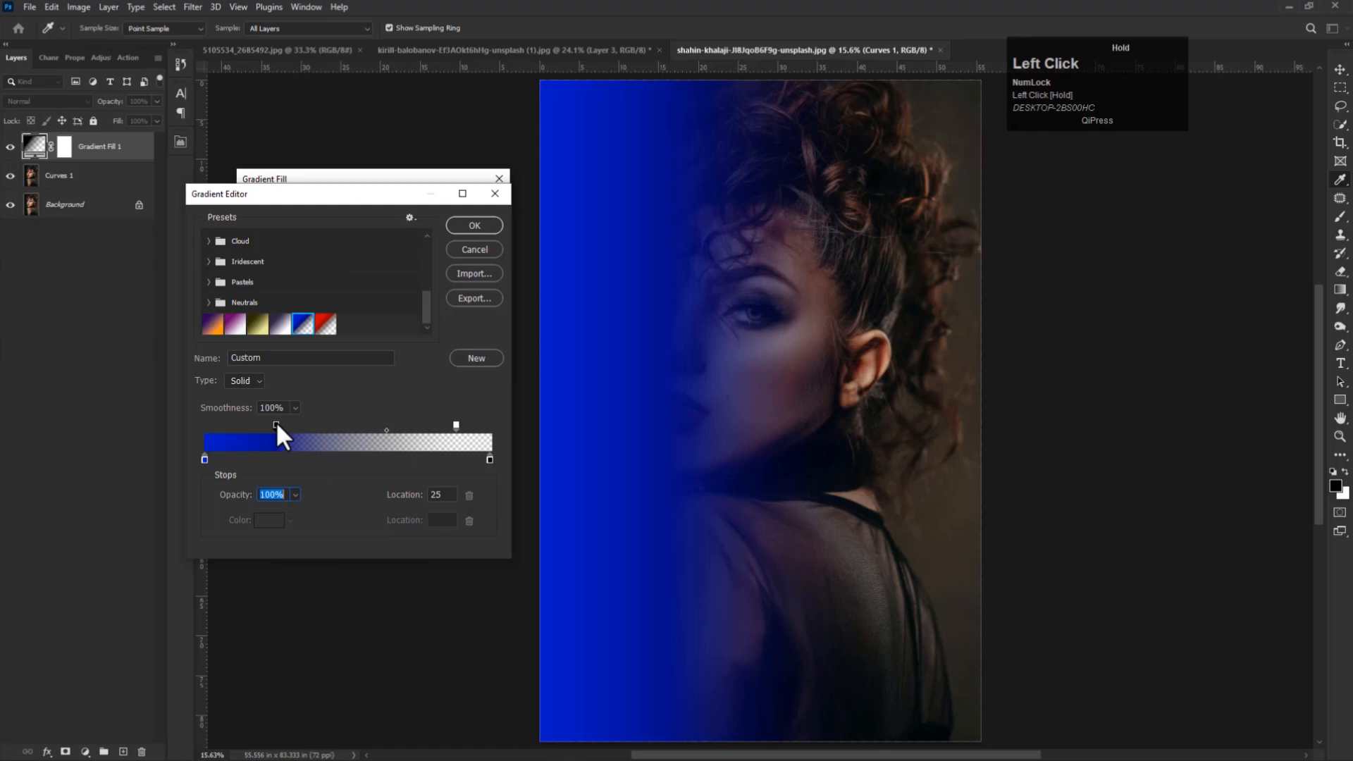
mouse_move(386, 430)
mouse_down()
mouse_move(343, 427)
mouse_move(363, 427)
mouse_up()
drag(276, 424, 260, 422)
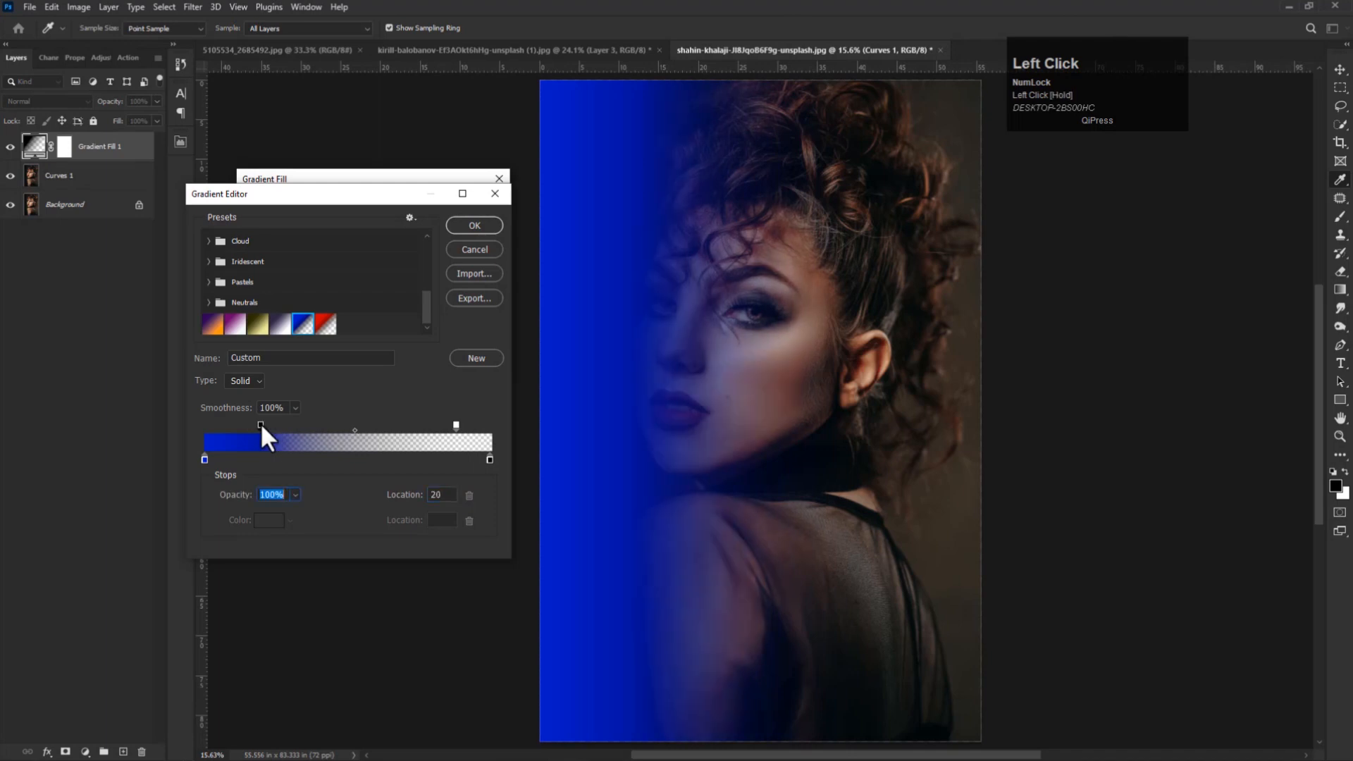
drag(356, 429, 355, 427)
key(Return)
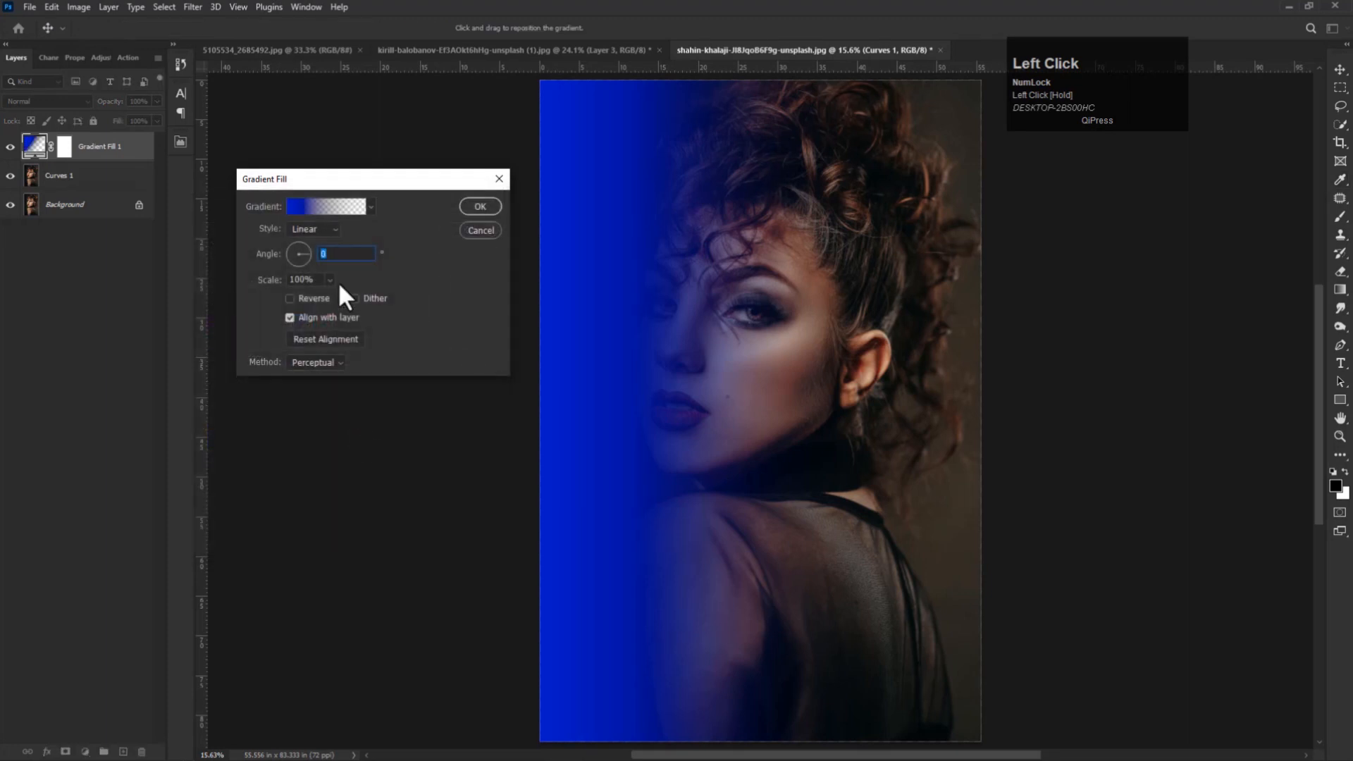
click(475, 205)
- Duplicate the blue gradient fill and change the copy to the red-to-transparent preset at a 180° angle
right_click(104, 155)
click(114, 201)
key(Return)
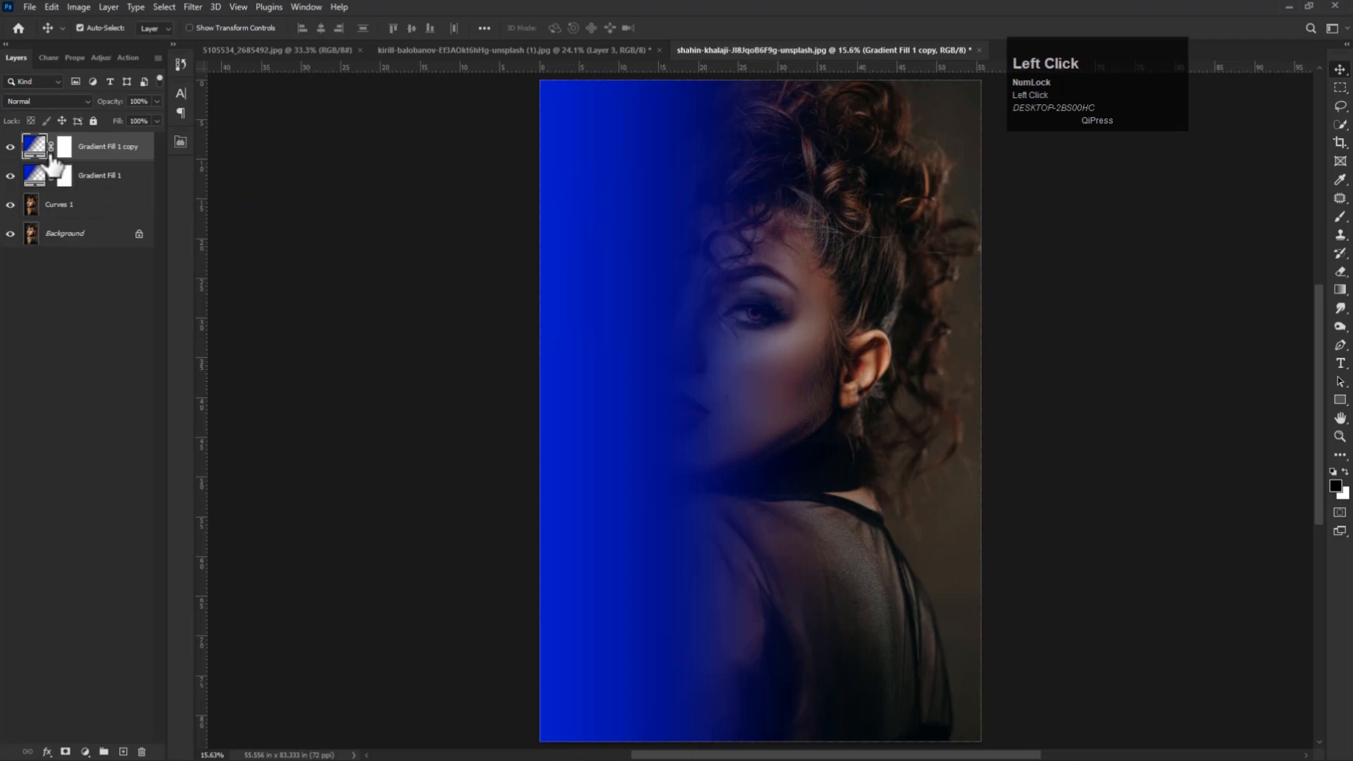
double_click(51, 157)
click(311, 210)
click(325, 325)
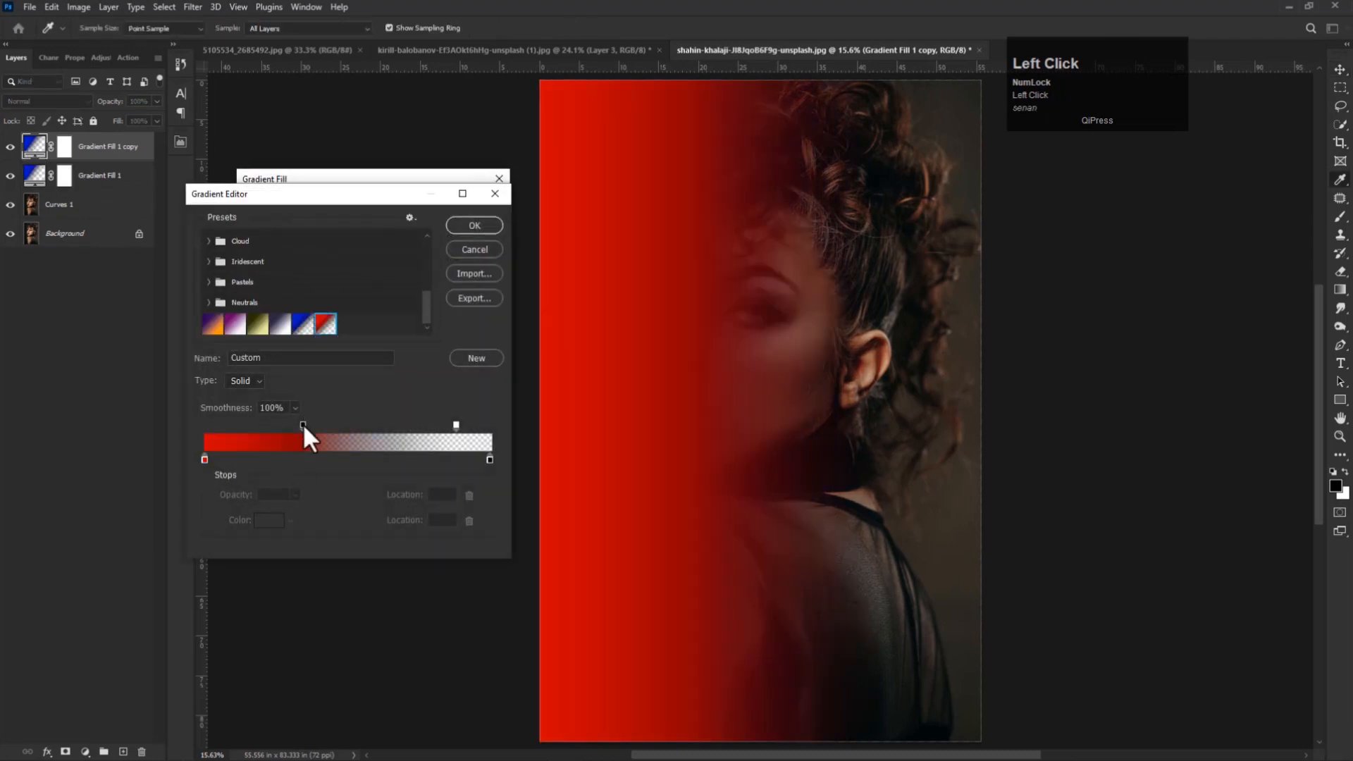
click(475, 225)
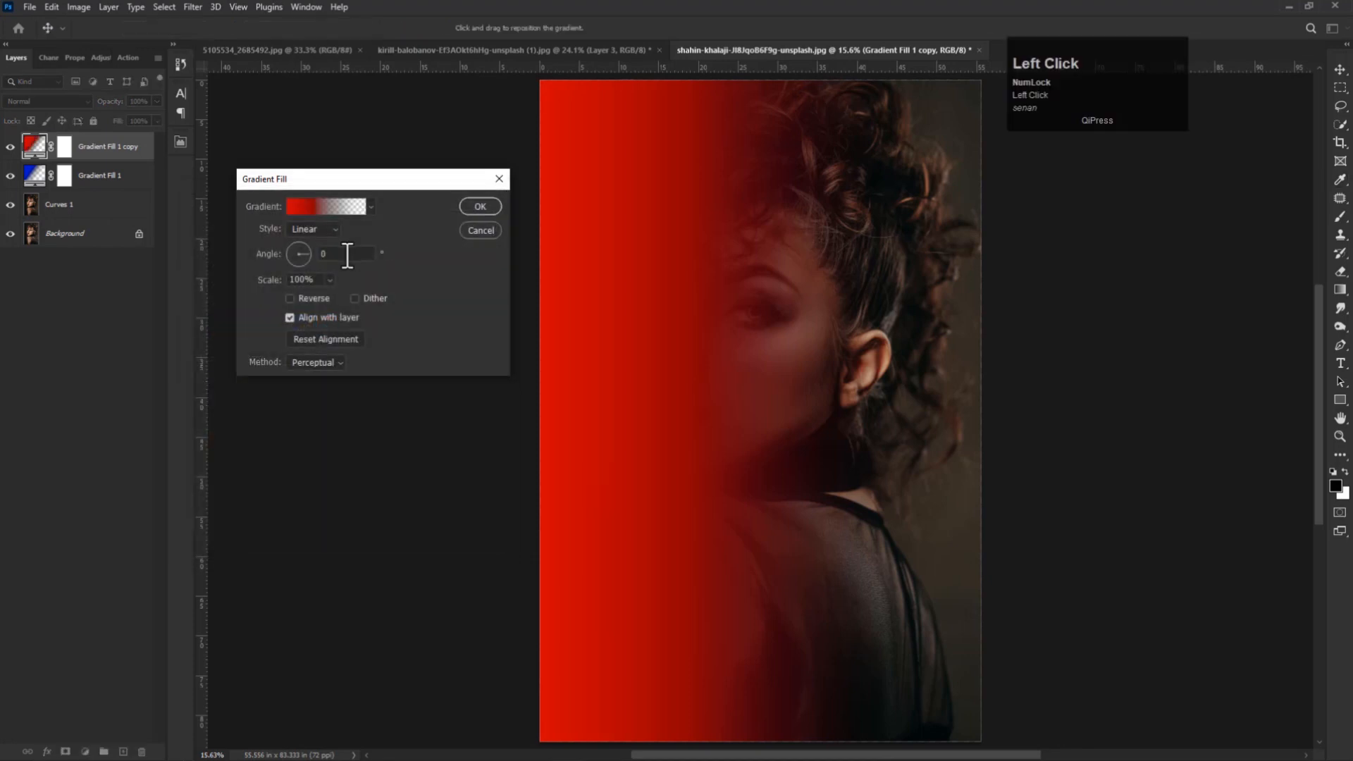
text(180)
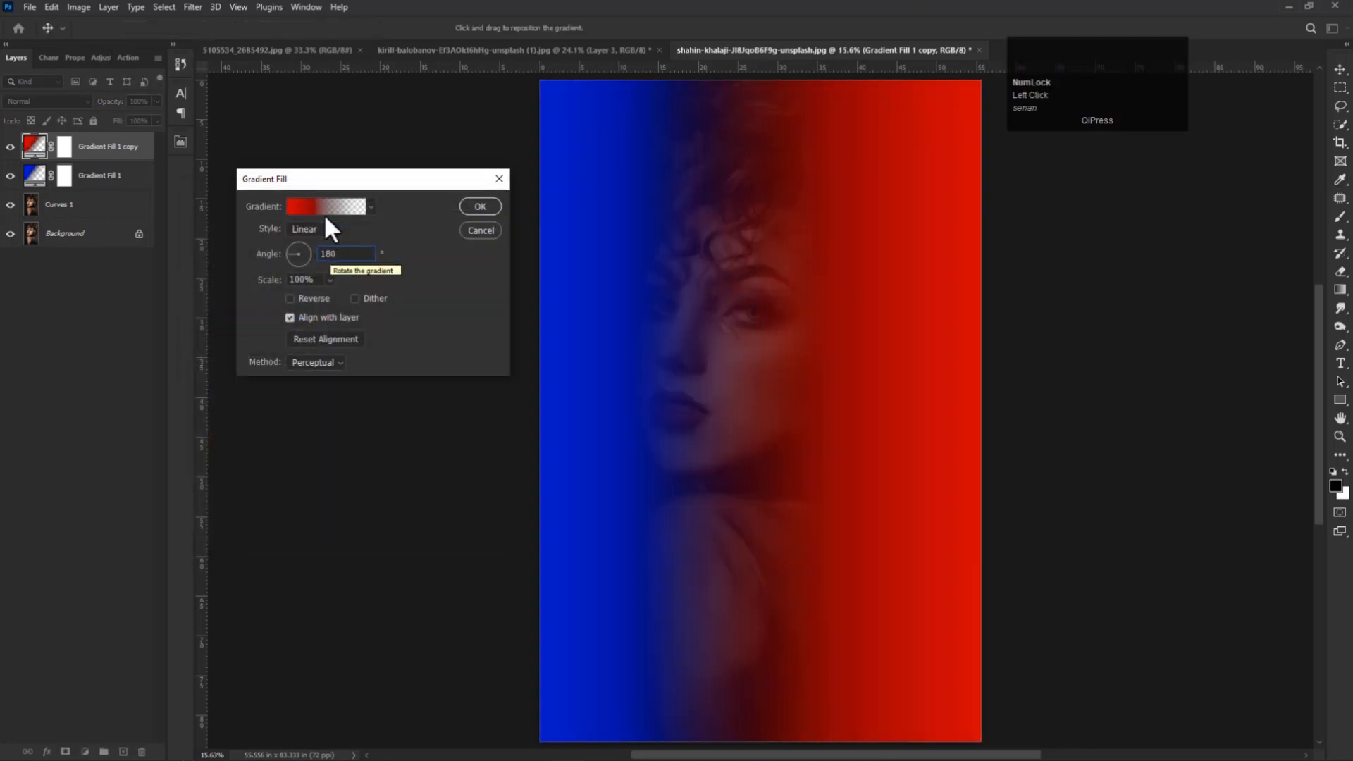
- Adjust the red gradient's falloff with the opaque stop at location 34 and the opacity midpoint at location 50
click(324, 209)
click(303, 426)
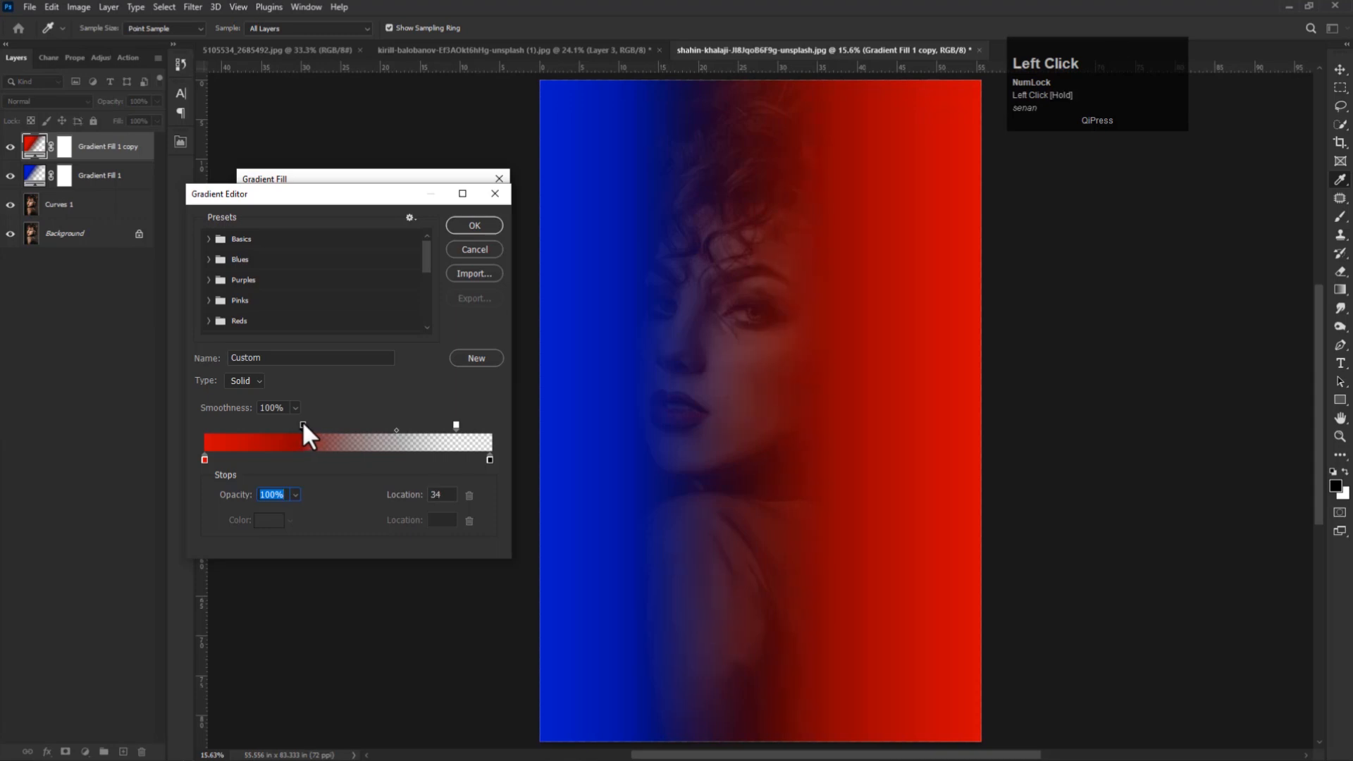
drag(396, 430, 380, 428)
click(303, 424)
drag(307, 420, 302, 420)
mouse_move(392, 428)
mouse_down()
mouse_move(361, 429)
mouse_move(379, 428)
mouse_up()
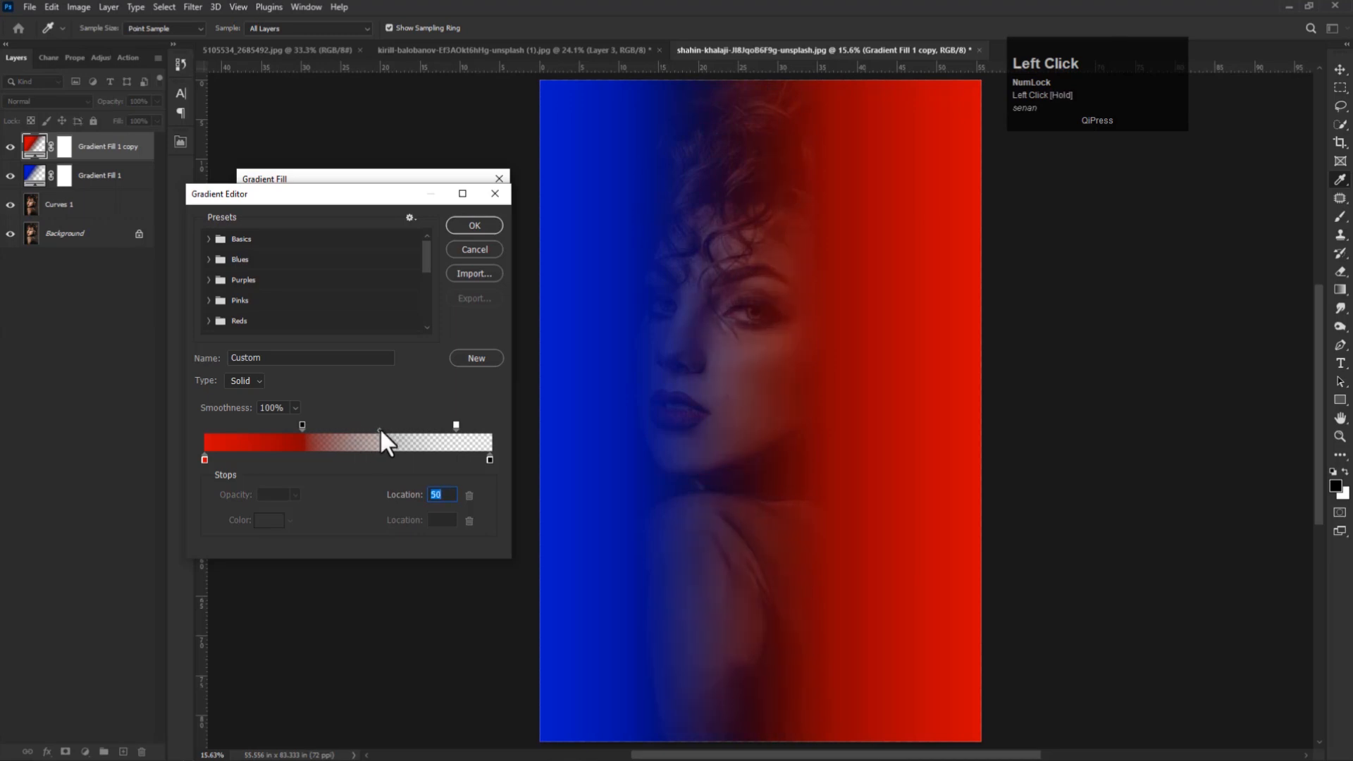
key(Return)
key(Return)
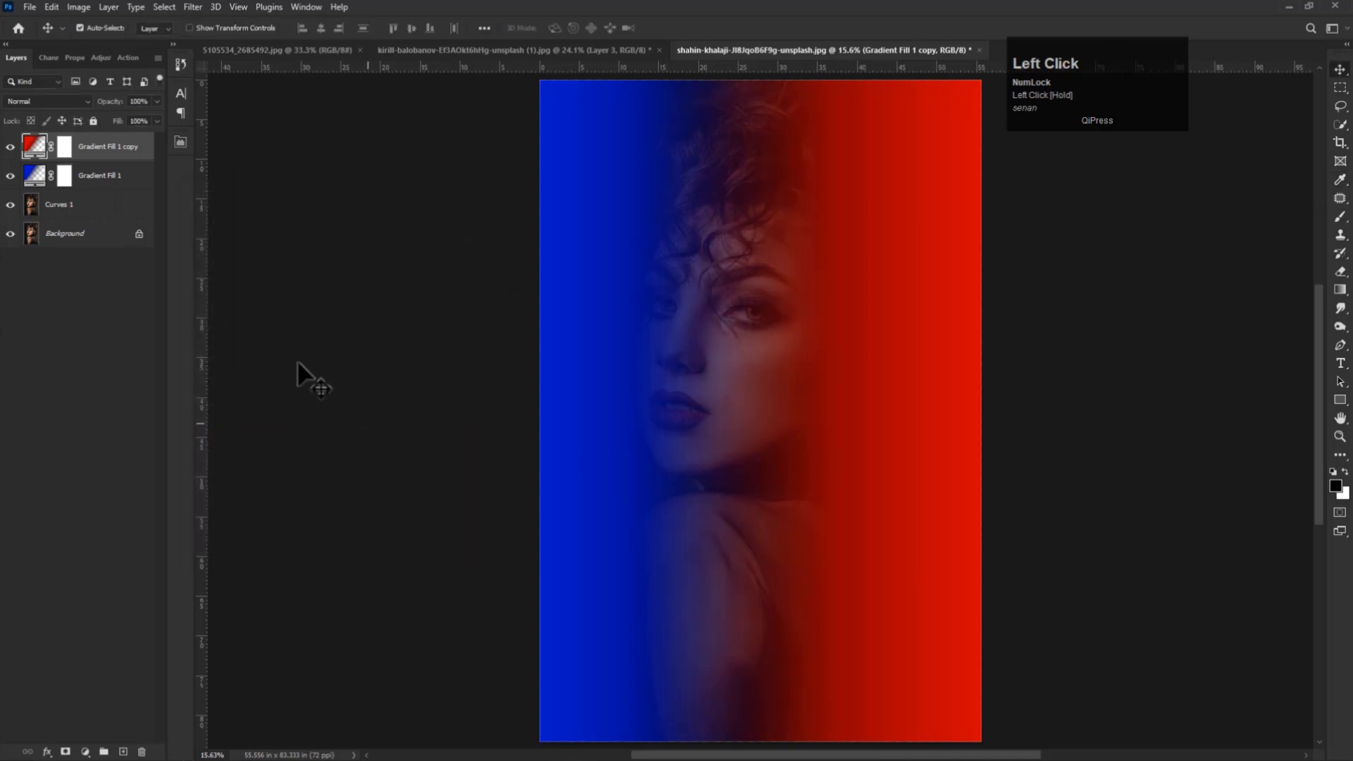
- Set both gradient fill layers to the Color blend mode at 80% opacity
shift+click(109, 179)
click(53, 100)
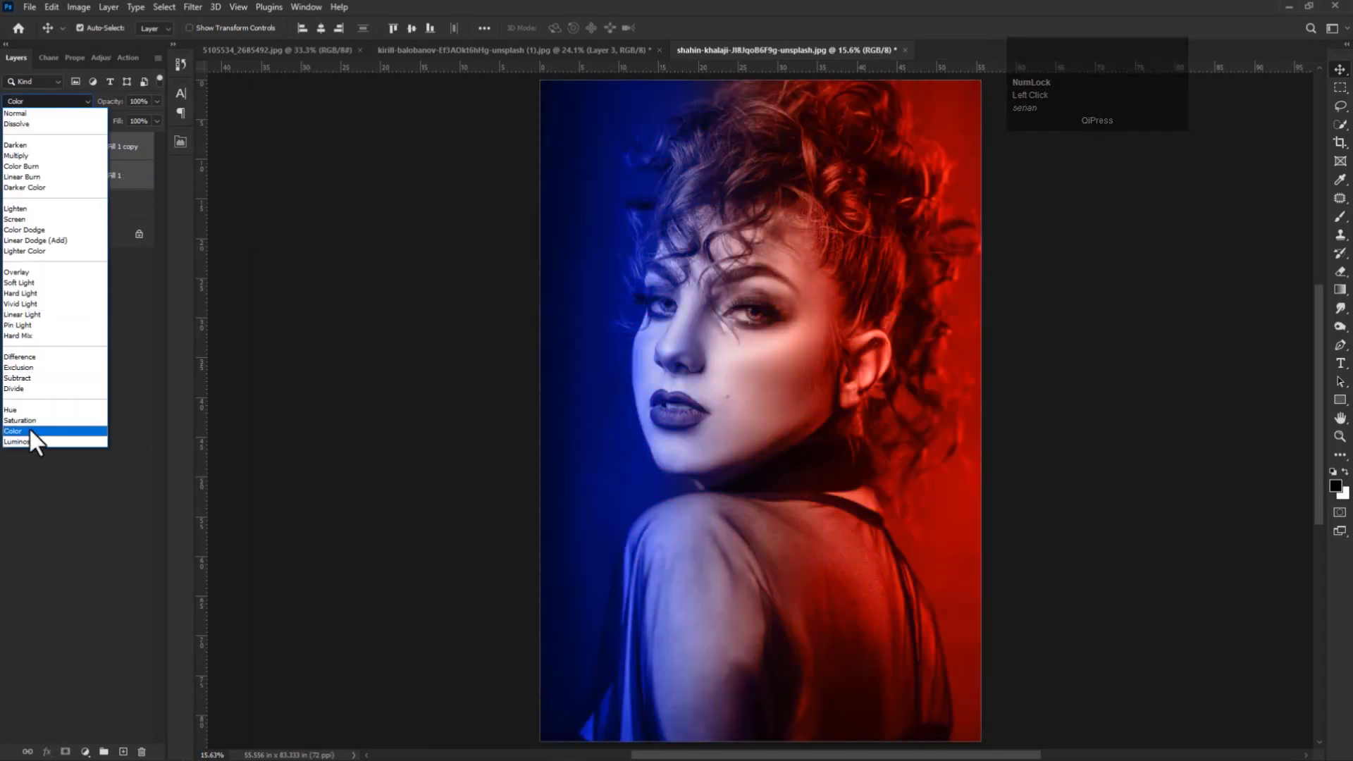
click(30, 431)
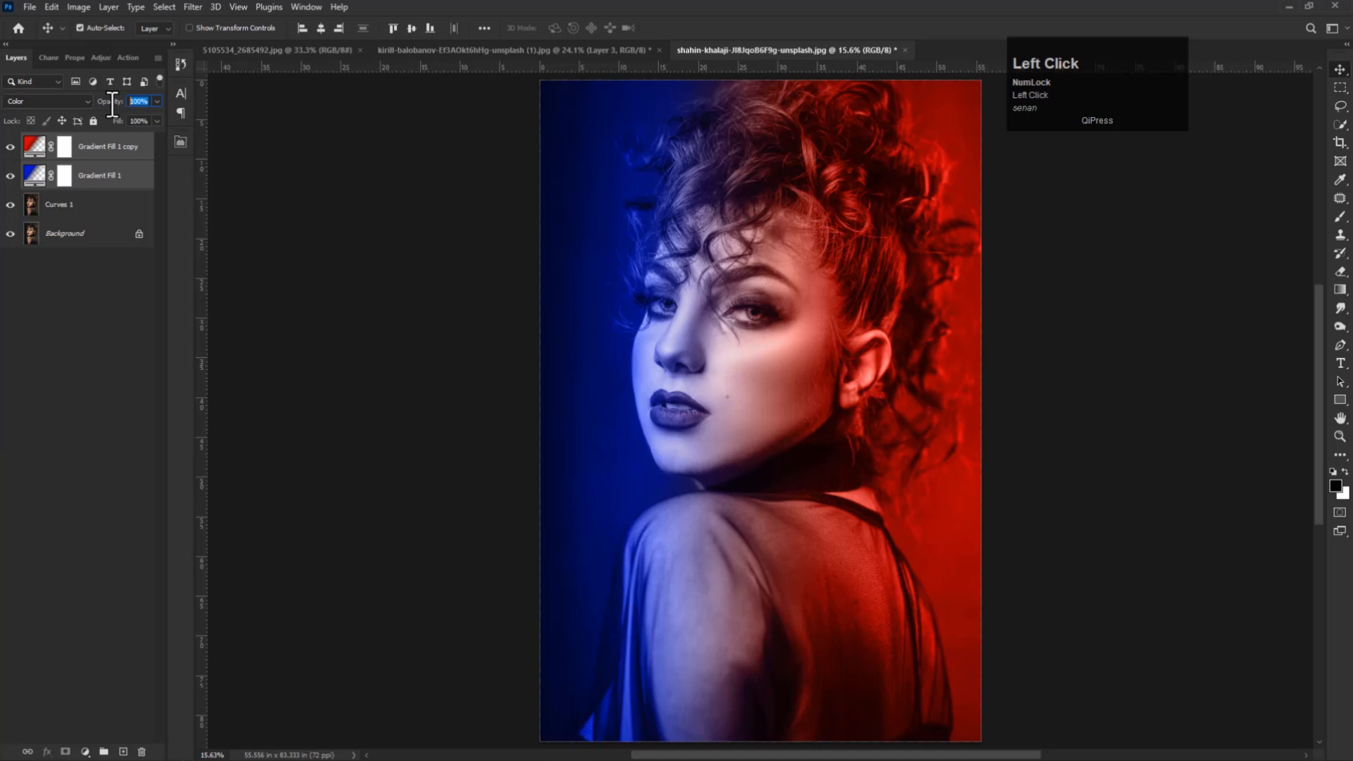
- Duplicate both gradient fill layers and set the copies to Soft Light at 70% opacity
right_click(99, 176)
click(127, 225)
key(Return)
click(78, 102)
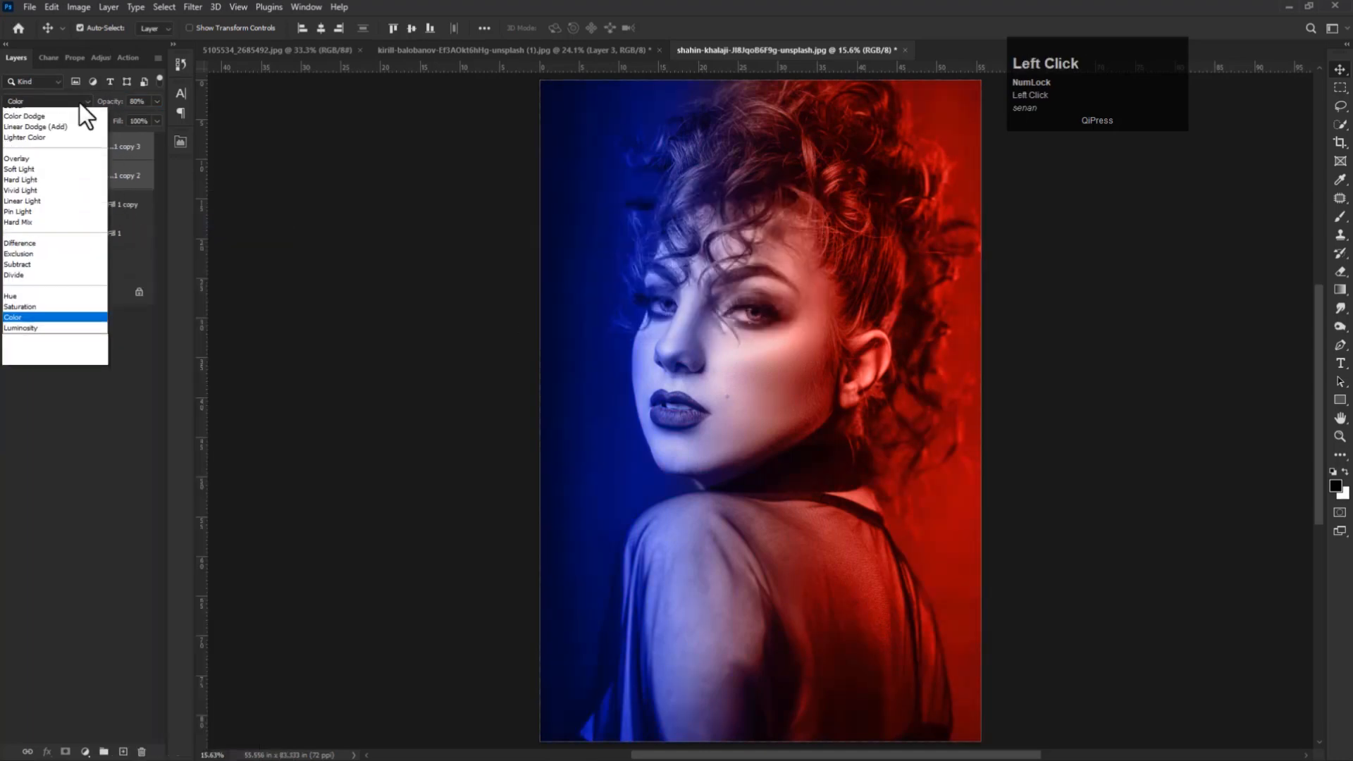
click(14, 282)
click(140, 101)
text(70)
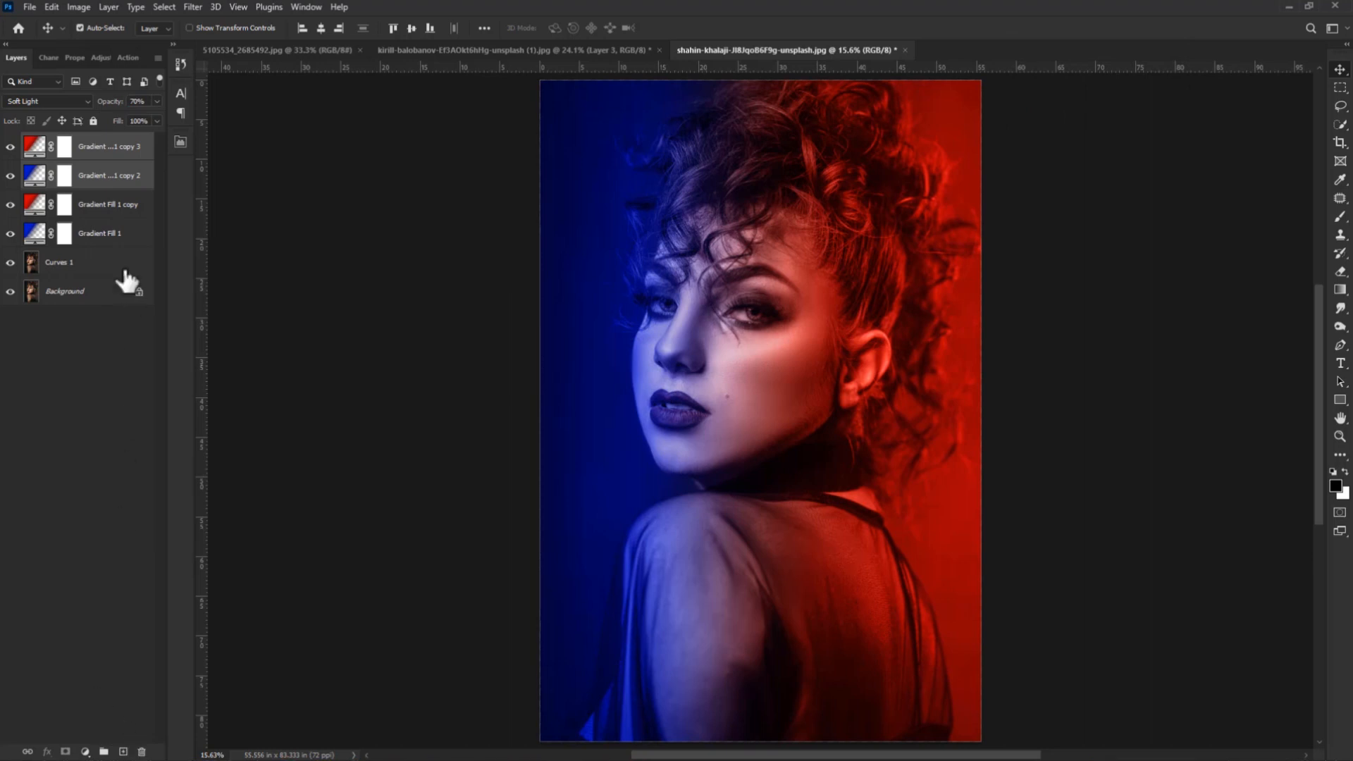
- Add a Brightness/Contrast adjustment with brightness 59 and contrast -36, and compare the image with it off and on
click(85, 750)
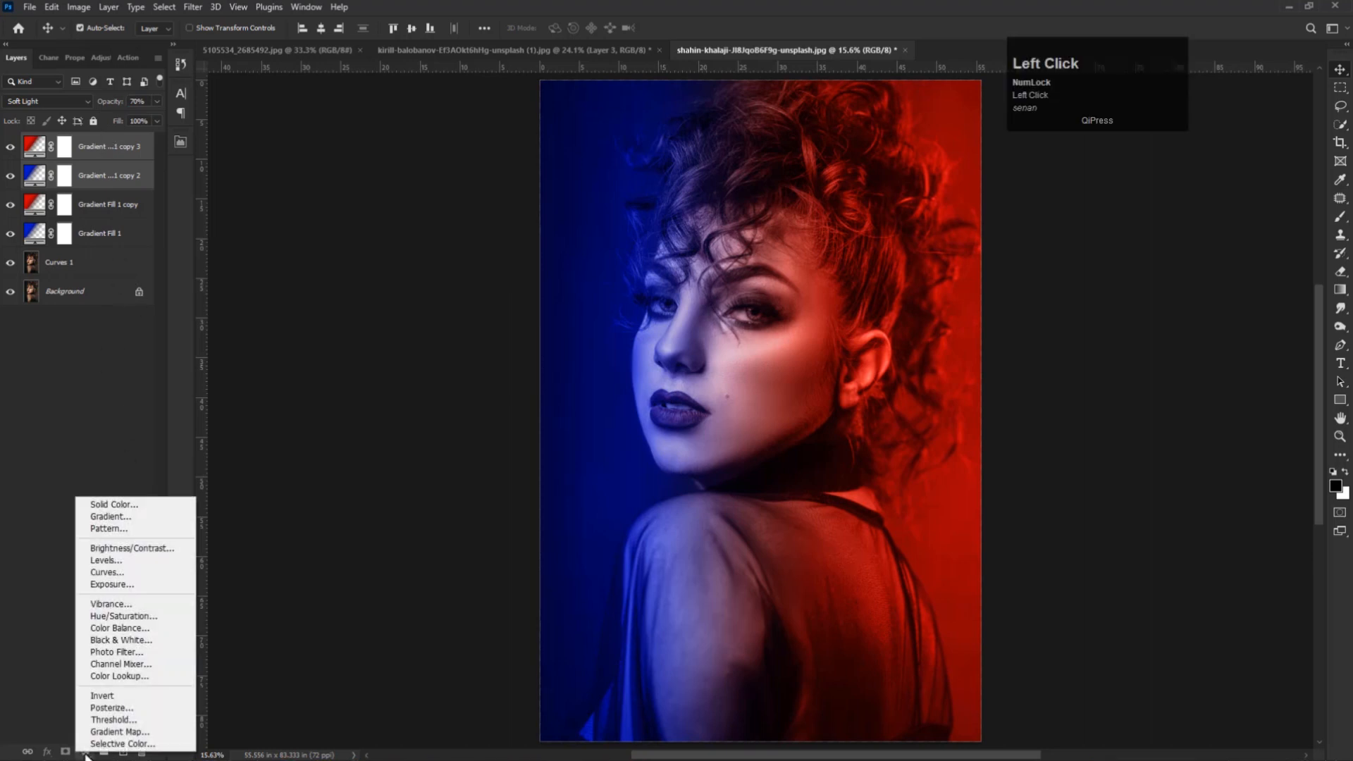
click(91, 551)
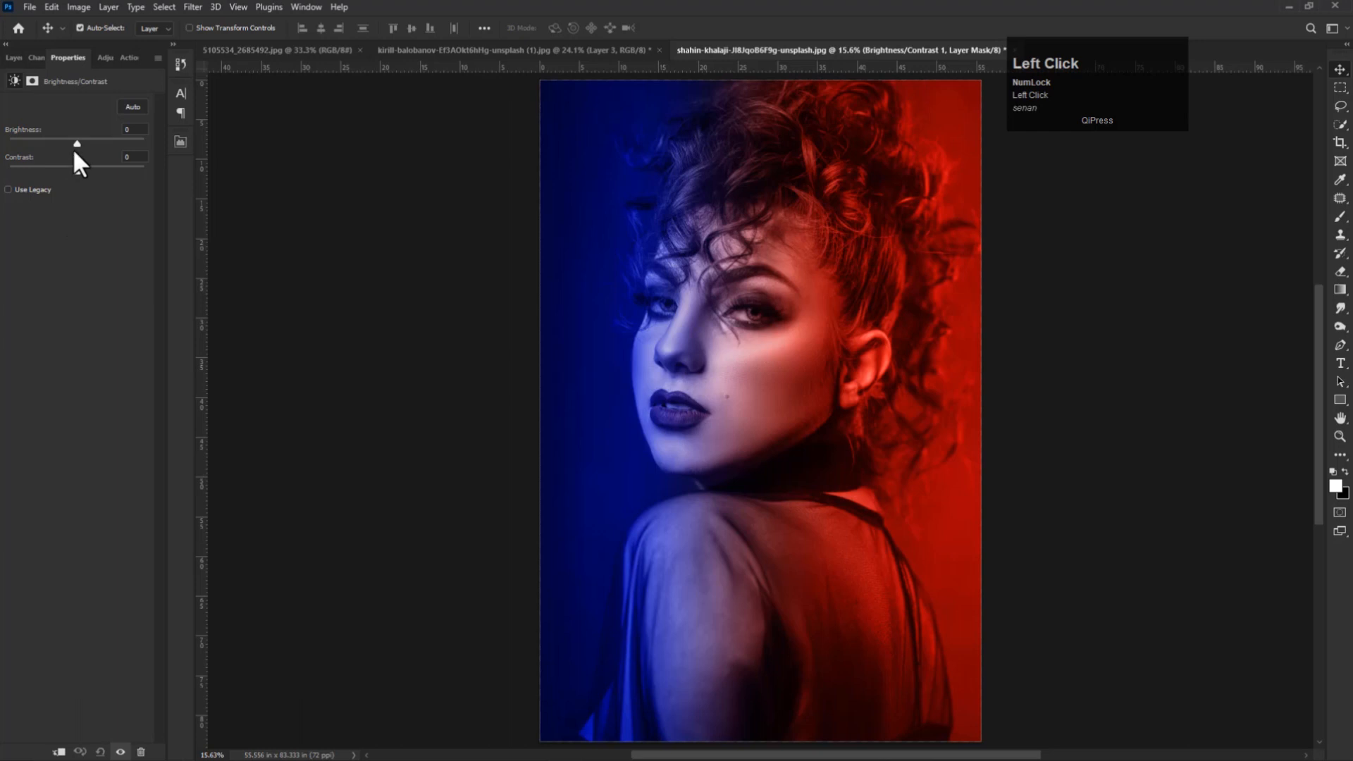
drag(78, 143, 102, 141)
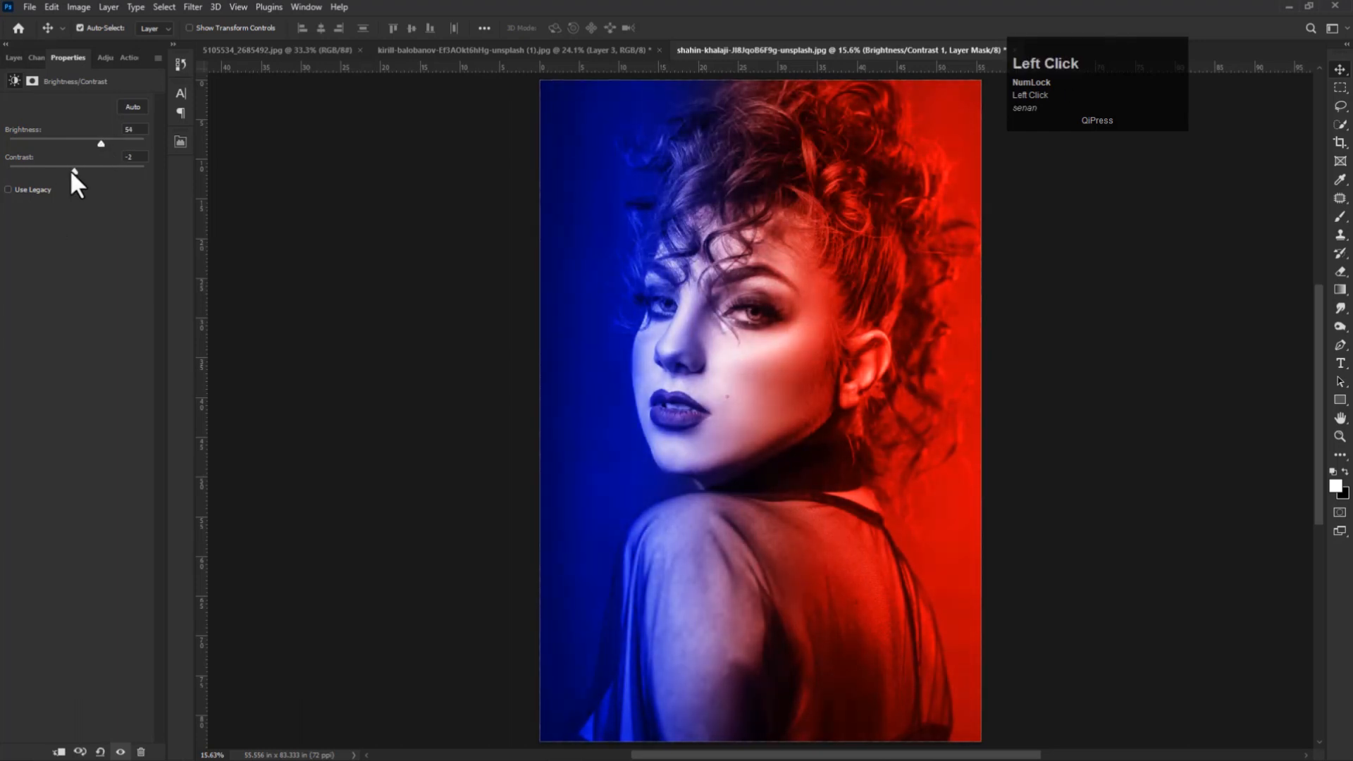
drag(100, 141, 103, 141)
click(13, 57)
click(10, 146)
click(10, 147)
- Add a Curves adjustment with the white point at input 230 and a shadow point at input 77, output 76
click(86, 752)
click(106, 562)
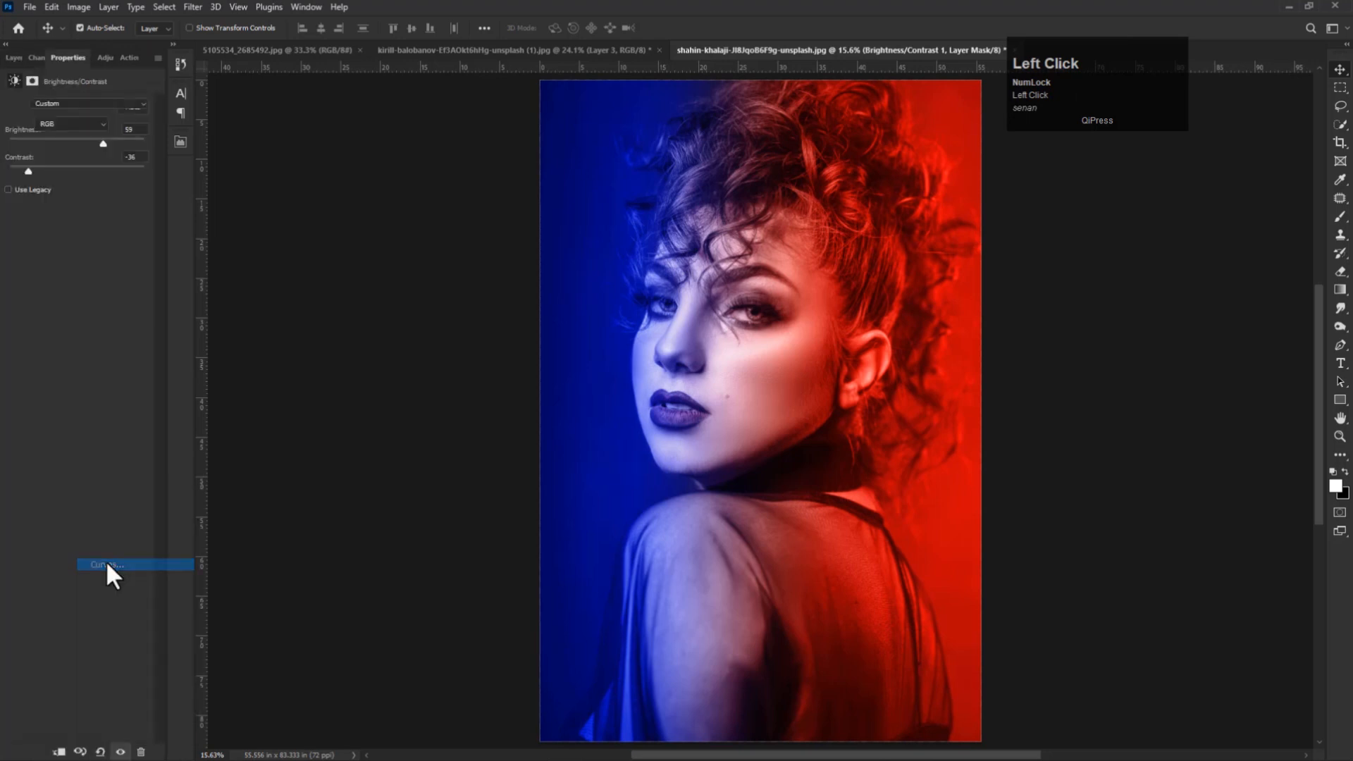
drag(141, 139, 131, 139)
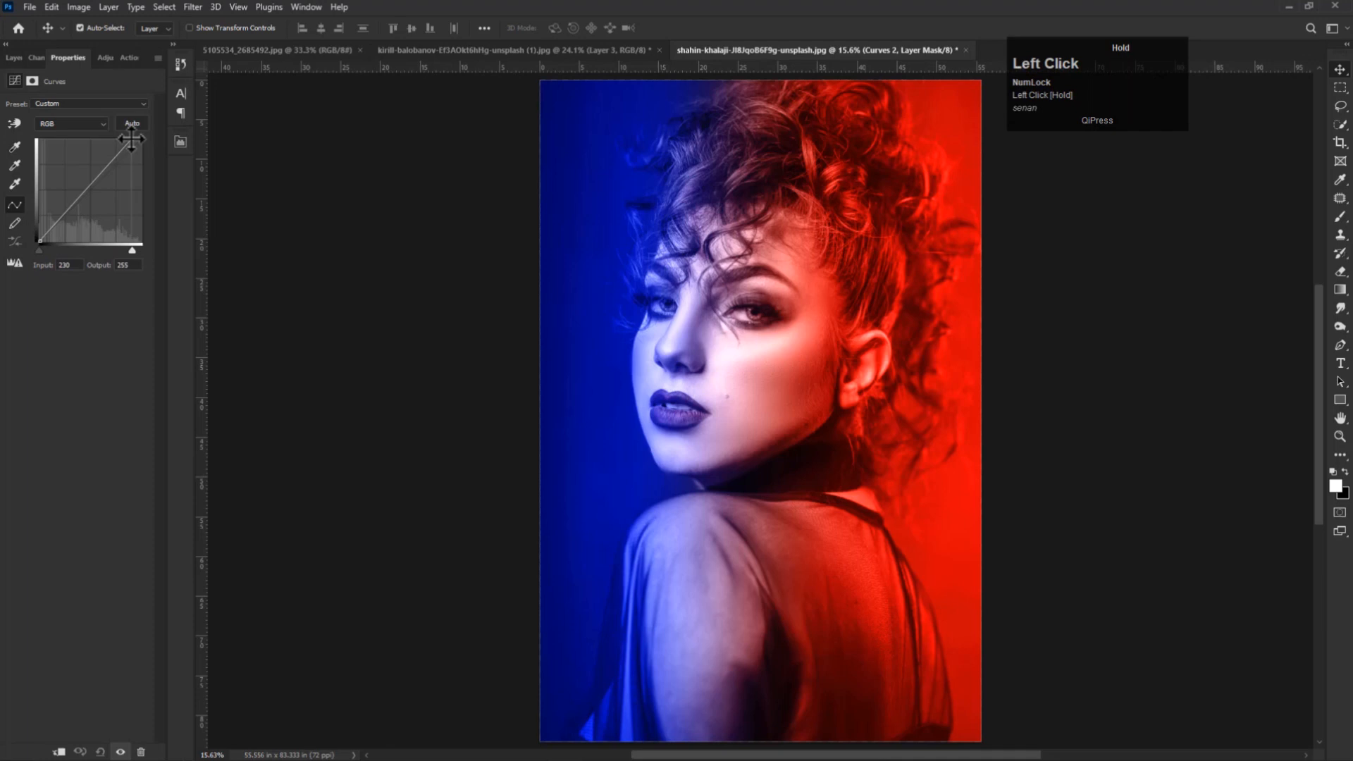
drag(70, 209, 71, 211)
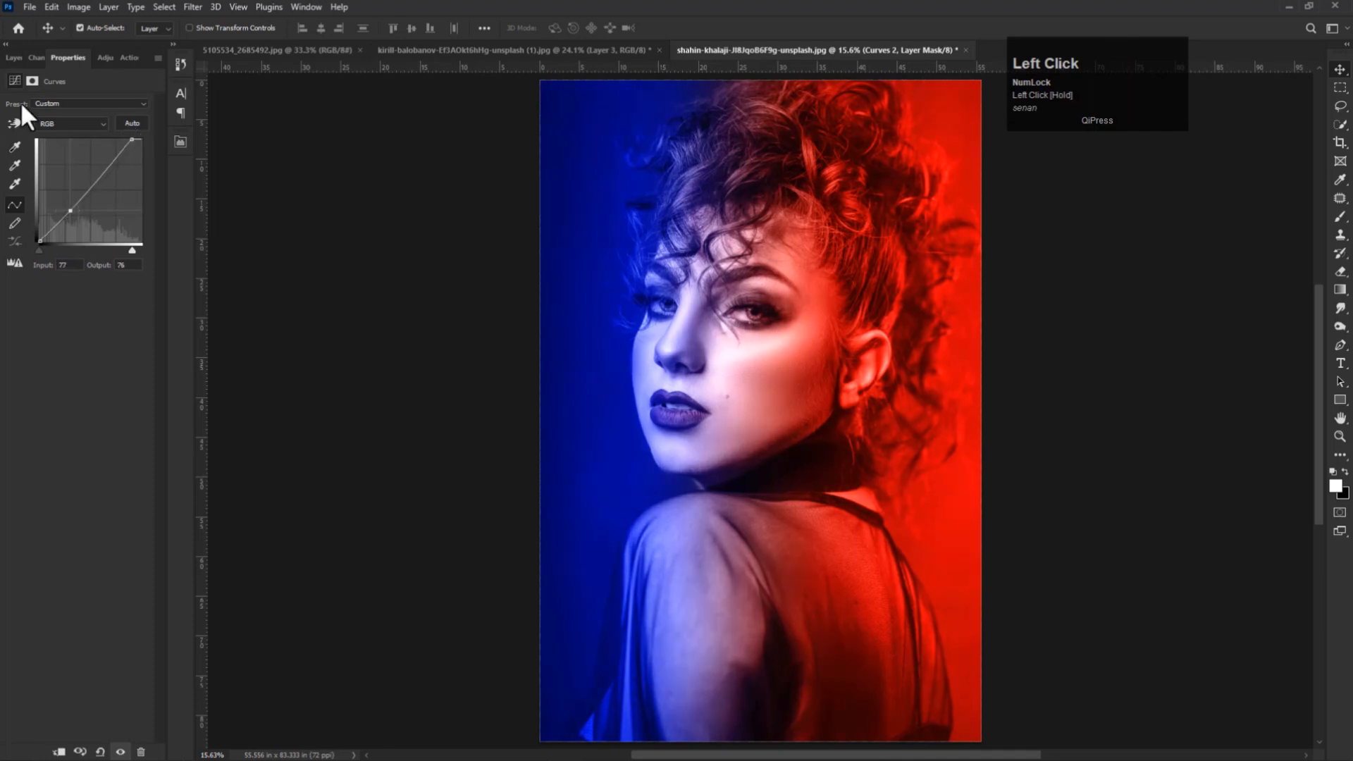
- Add a new layer above the Curves 1 layer, fill it with black and render Clouds on it
click(14, 58)
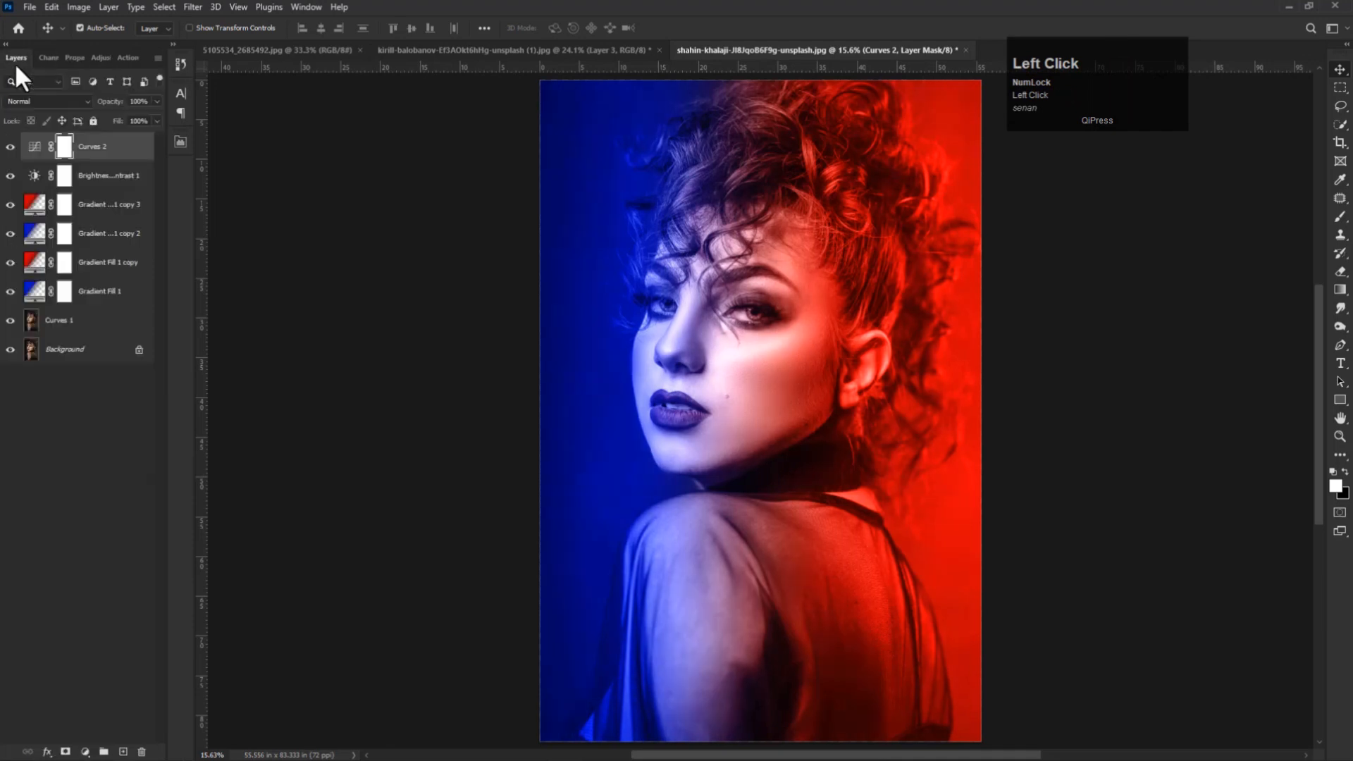
click(79, 330)
click(124, 752)
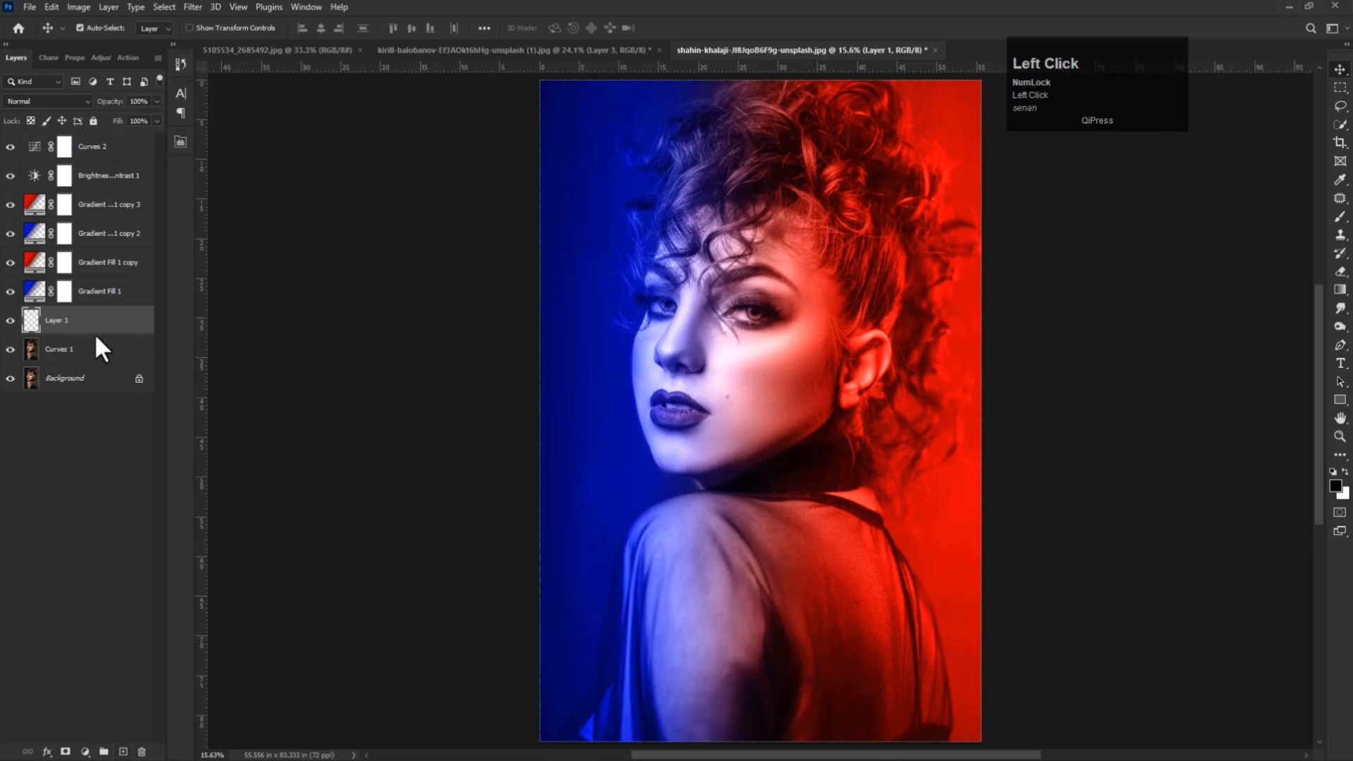
key(alt+BackSpace)
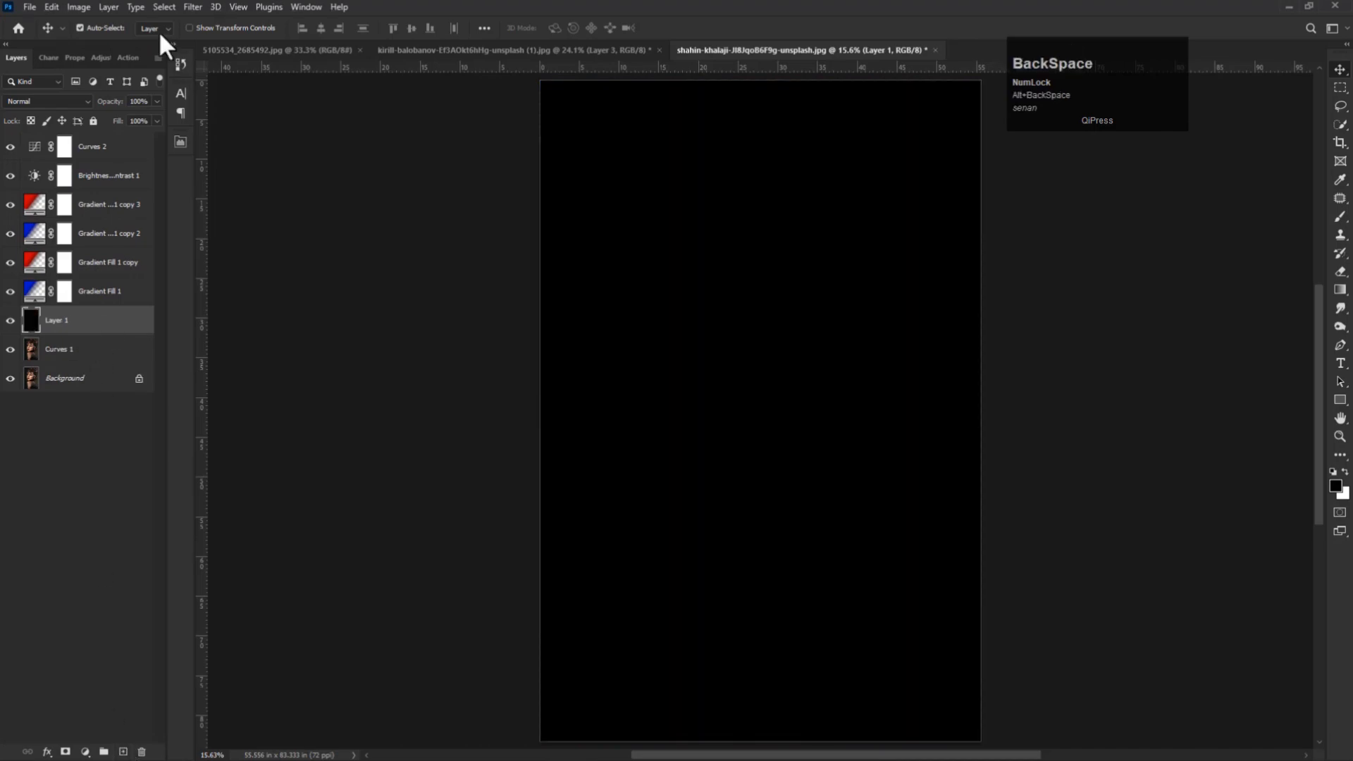
click(191, 6)
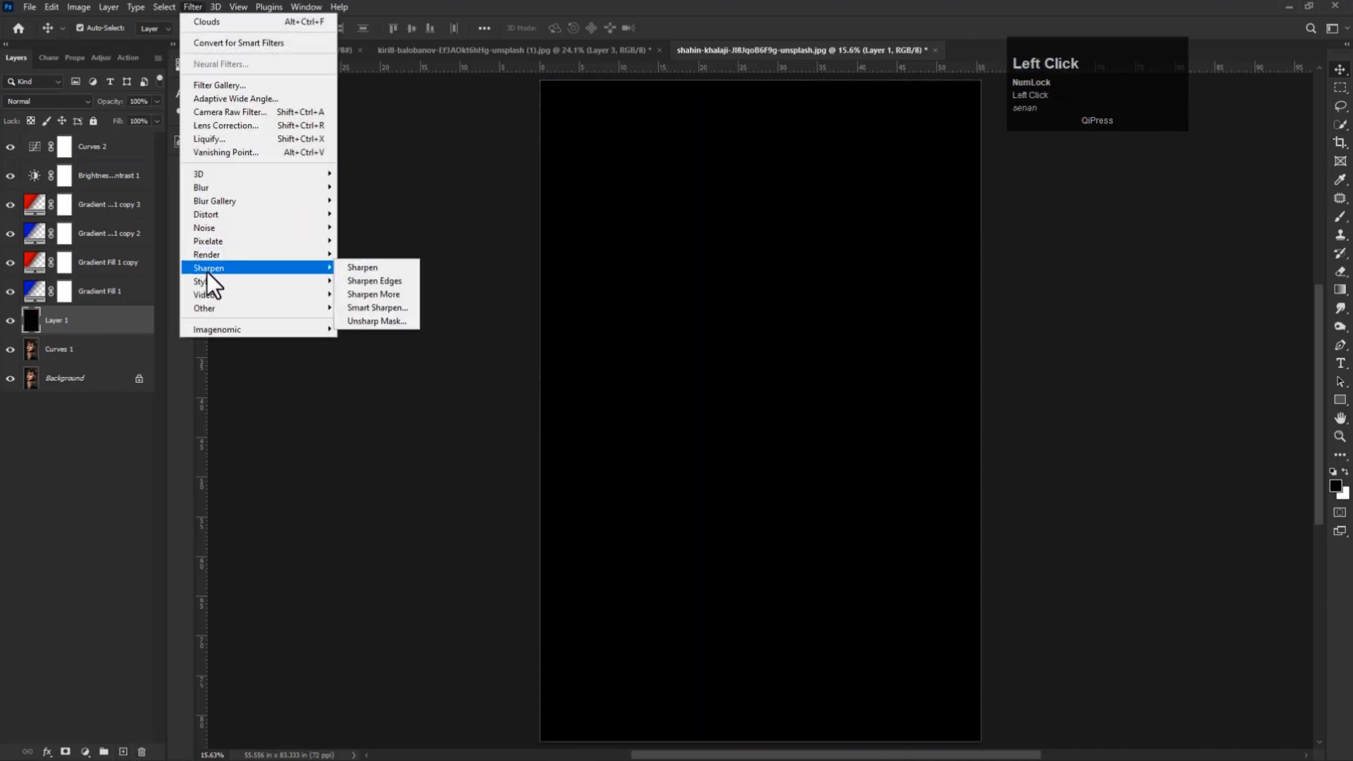
mouse_move(216, 280)
mouse_move(221, 254)
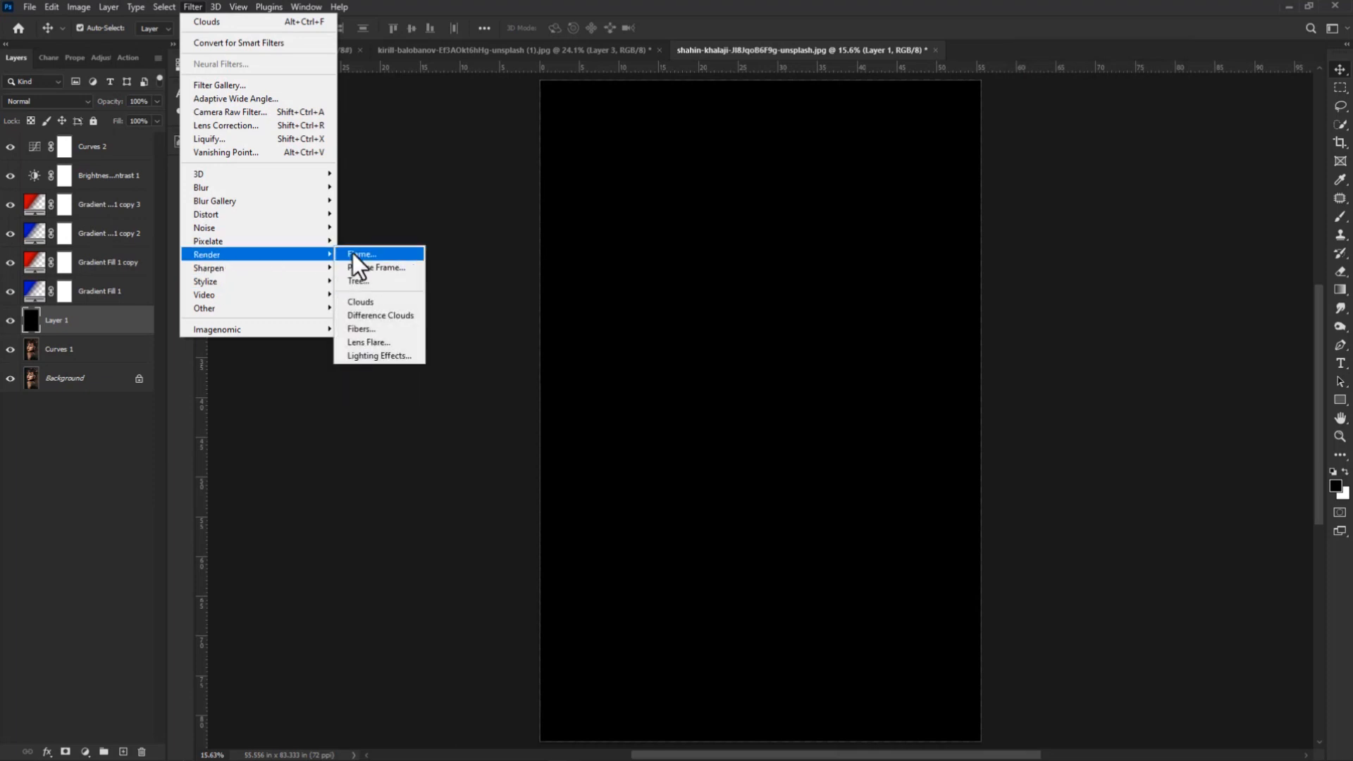
click(361, 301)
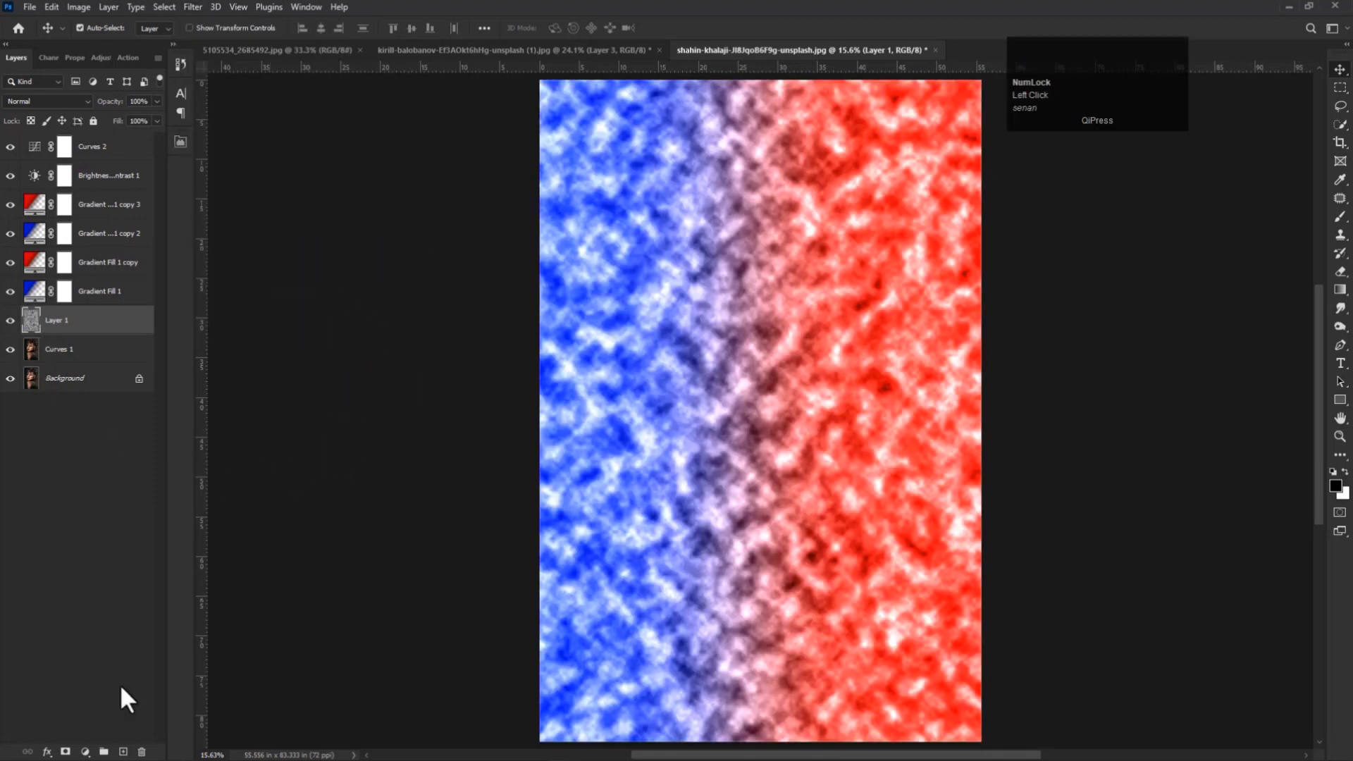
- Add a layer mask to the clouds layer and set its blend mode to Overlay
click(65, 752)
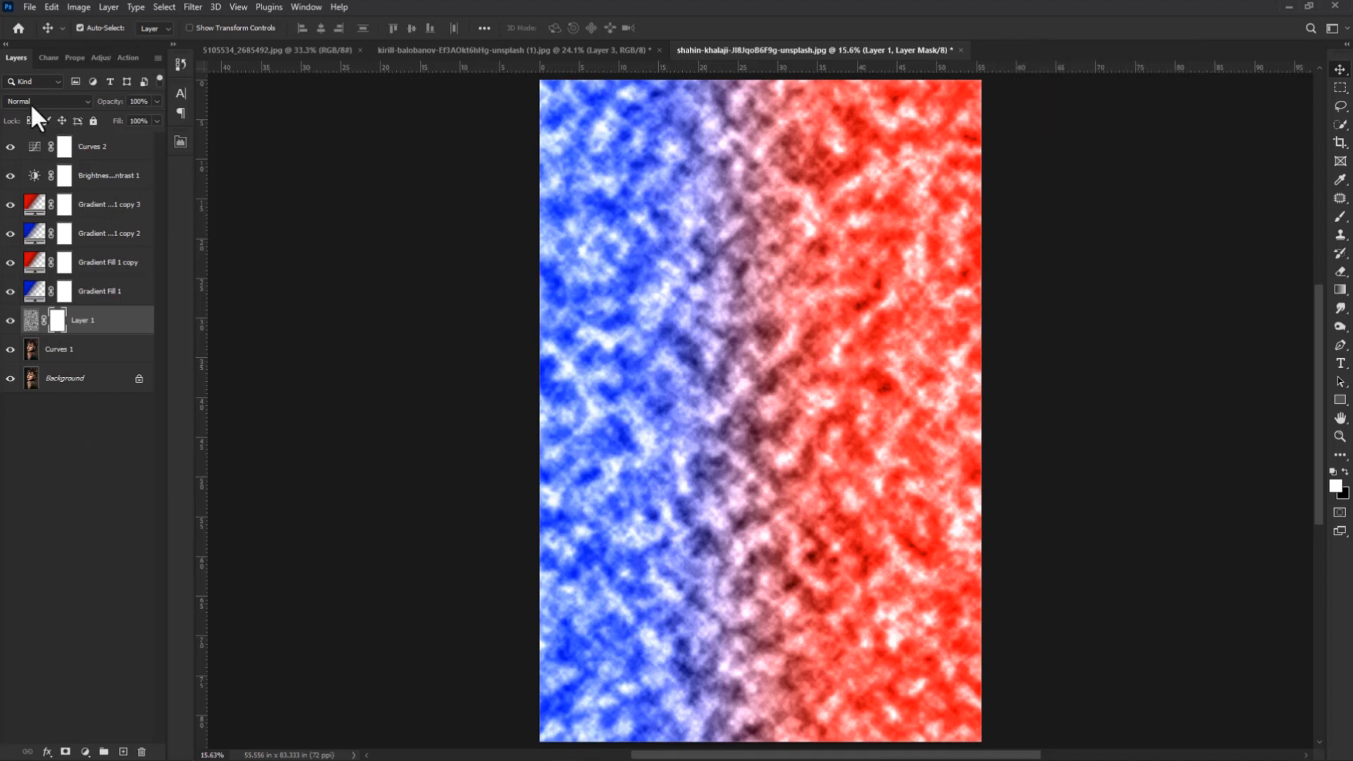
click(99, 324)
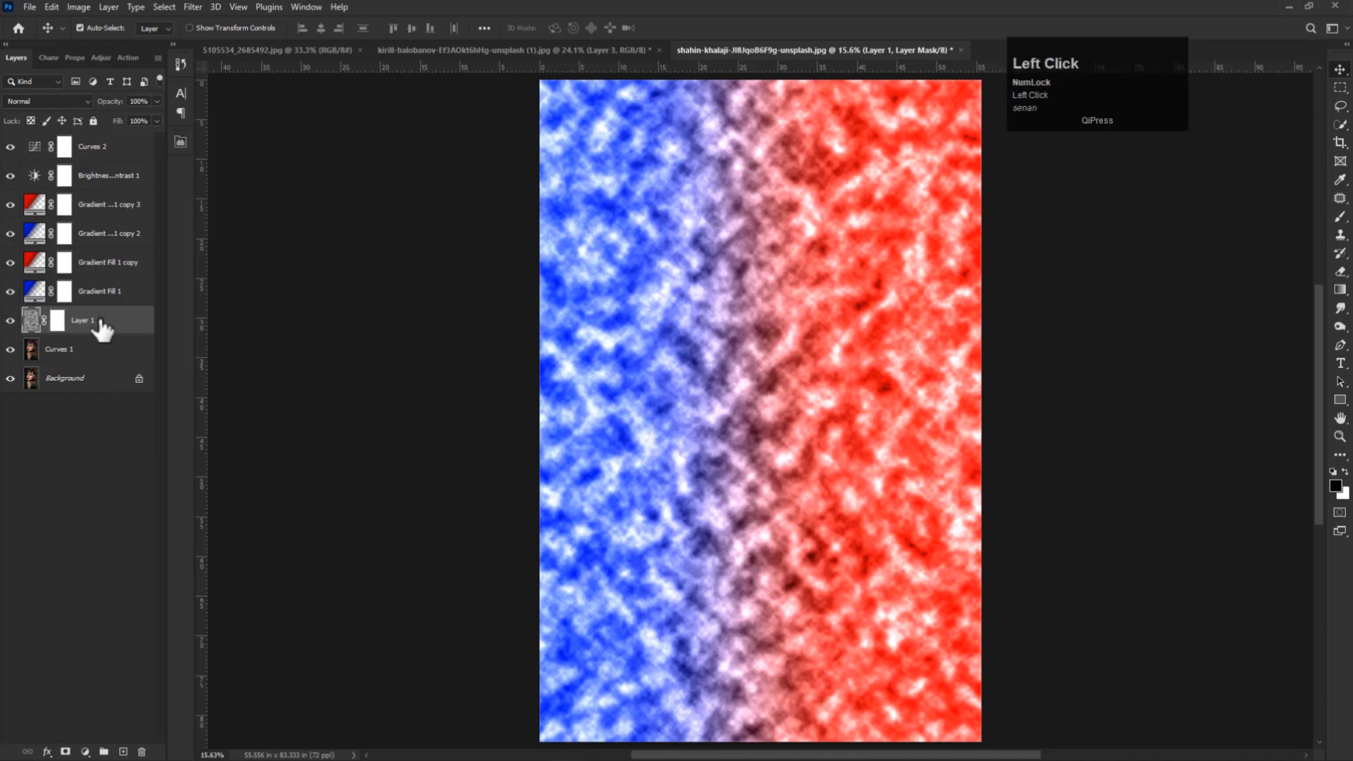
click(45, 106)
click(24, 277)
click(57, 322)
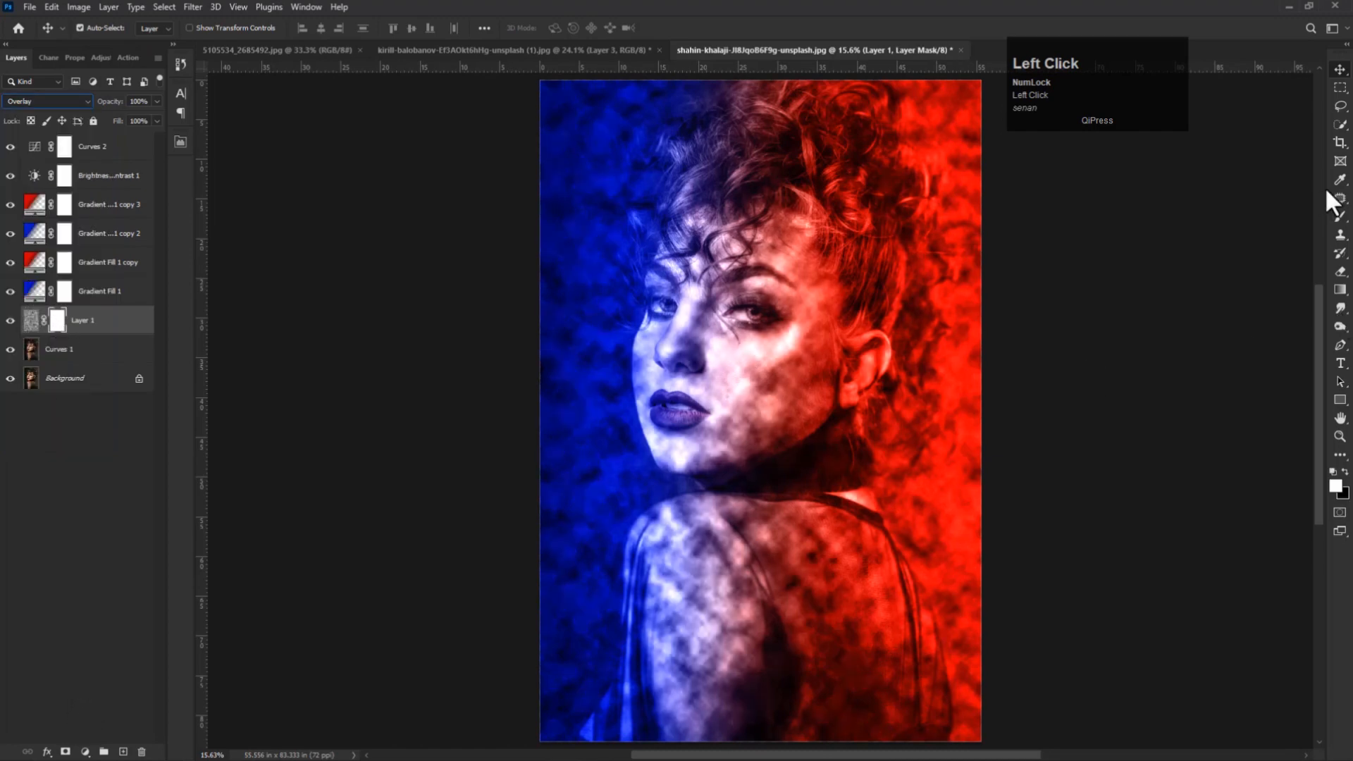
- Paint black on the clouds layer's mask at 100% brush opacity to remove the clouds from the woman
click(1339, 217)
key(0)
key(x)
mouse_move(751, 359)
mouse_down()
mouse_move(732, 425)
mouse_move(758, 435)
mouse_move(799, 351)
mouse_move(791, 134)
mouse_move(862, 146)
mouse_move(878, 320)
mouse_move(829, 594)
mouse_move(850, 666)
mouse_move(876, 688)
mouse_move(884, 662)
mouse_move(729, 515)
mouse_move(681, 587)
mouse_move(684, 575)
mouse_move(633, 719)
mouse_move(635, 752)
mouse_move(786, 670)
mouse_move(662, 682)
mouse_move(685, 567)
mouse_move(768, 581)
mouse_move(789, 440)
mouse_move(841, 463)
mouse_move(871, 395)
mouse_move(852, 477)
mouse_move(892, 392)
mouse_move(888, 190)
mouse_move(869, 132)
mouse_move(814, 112)
mouse_move(718, 164)
mouse_move(681, 327)
mouse_move(727, 305)
mouse_move(769, 311)
mouse_move(781, 245)
mouse_up()
mouse_move(679, 307)
mouse_down()
mouse_move(713, 662)
mouse_move(888, 734)
mouse_move(763, 372)
mouse_move(730, 322)
mouse_up()
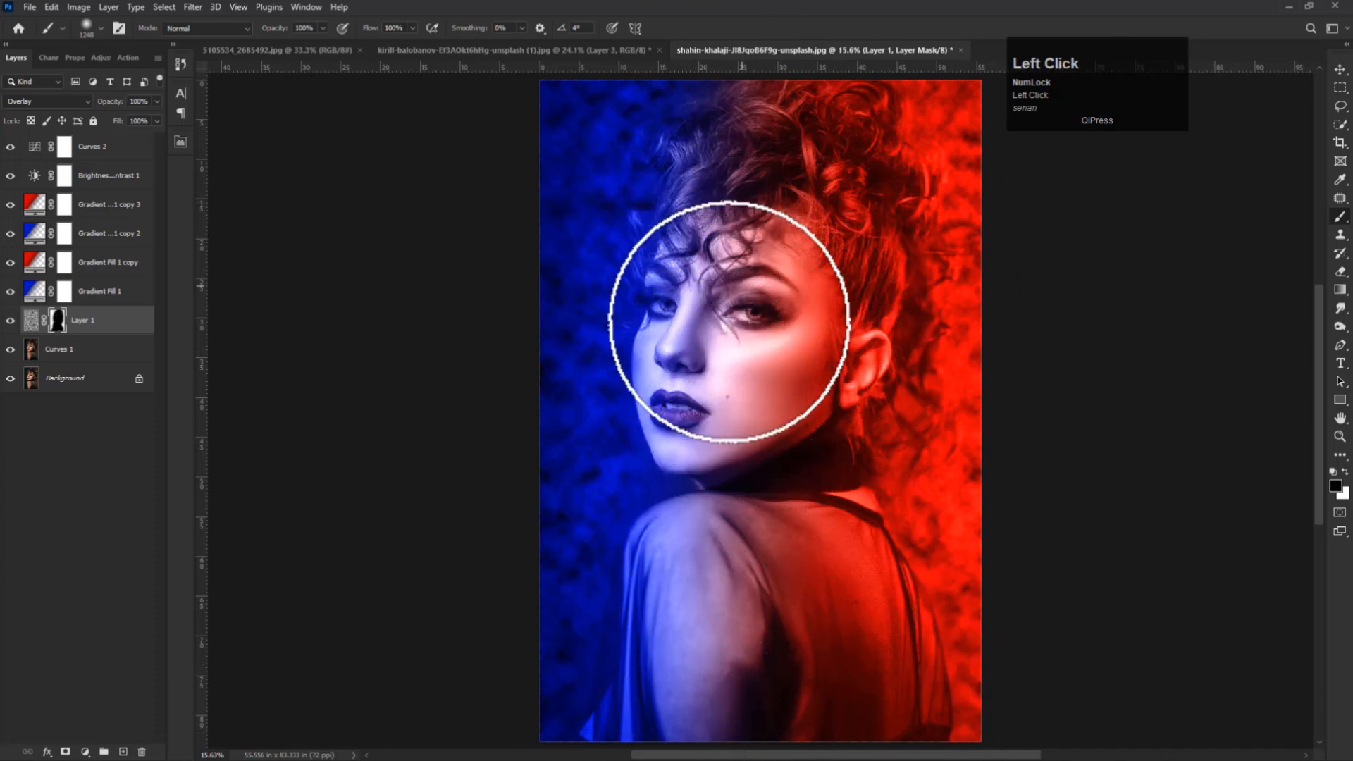
- Compare the image with the clouds layer off and on, and set the layer's opacity to 15%
key(v)
click(10, 319)
click(10, 321)
text(15)
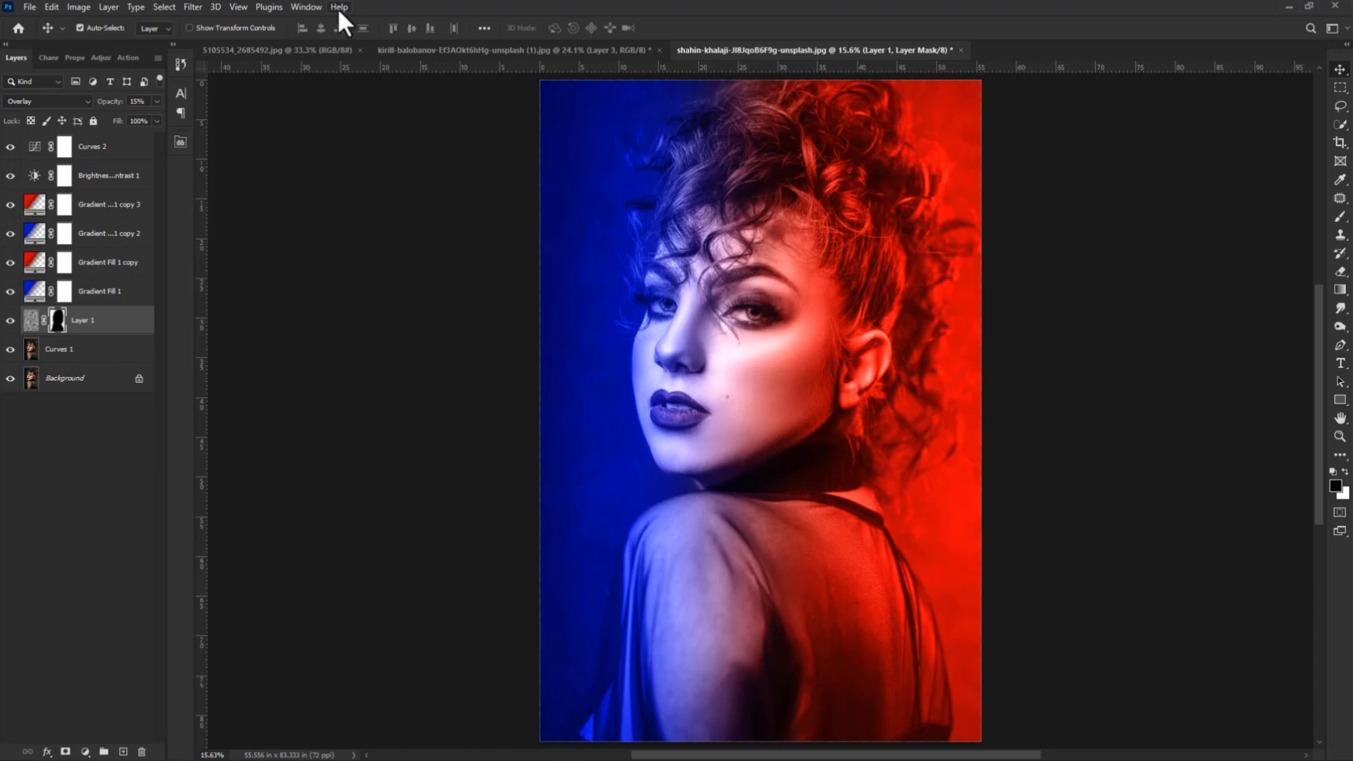
- Copy the particle image from 5105534_2685492.jpg into the curly-haired portrait document, directly above the clouds layer
click(557, 50)
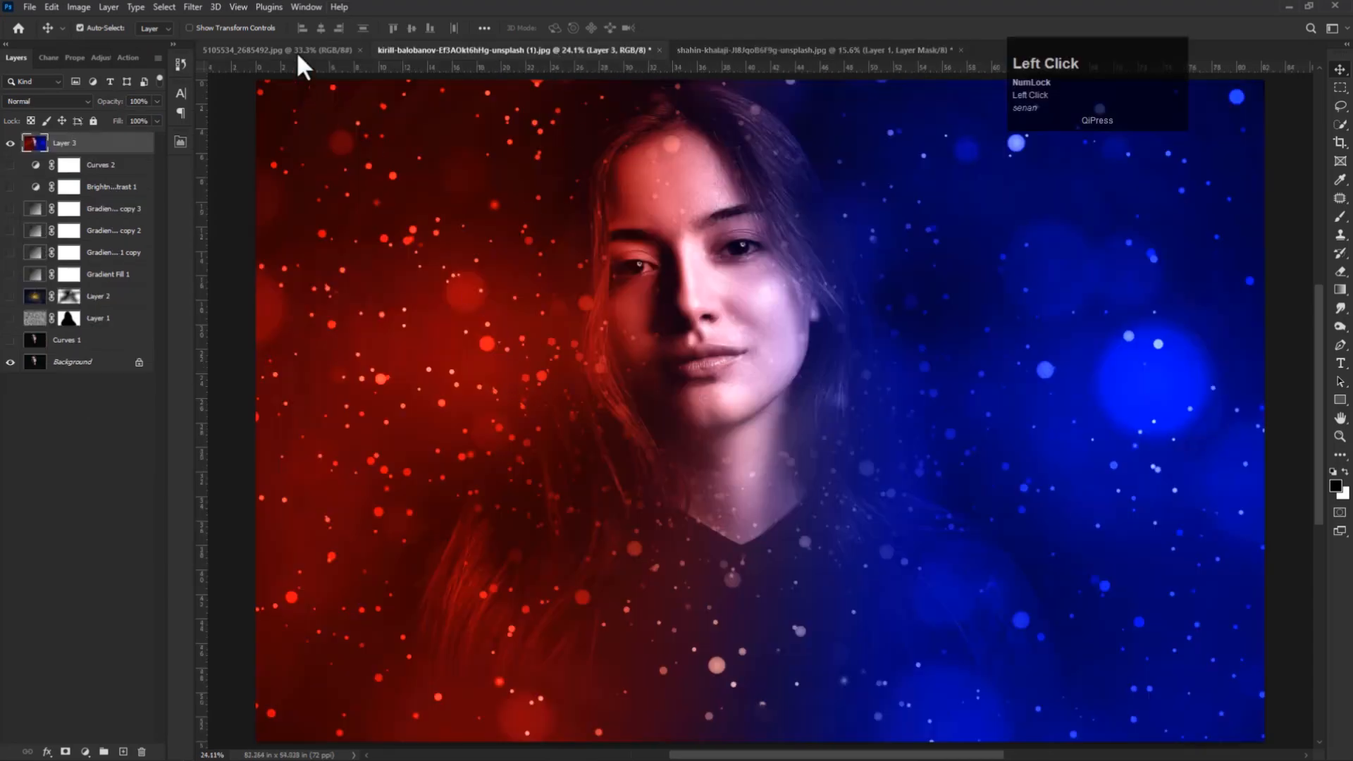
click(297, 54)
drag(564, 368, 748, 433)
- Rotate the particle layer 90° and scale it up to cover the whole portrait canvas
scroll(664, 469, down, 2)
key(ctrl+t)
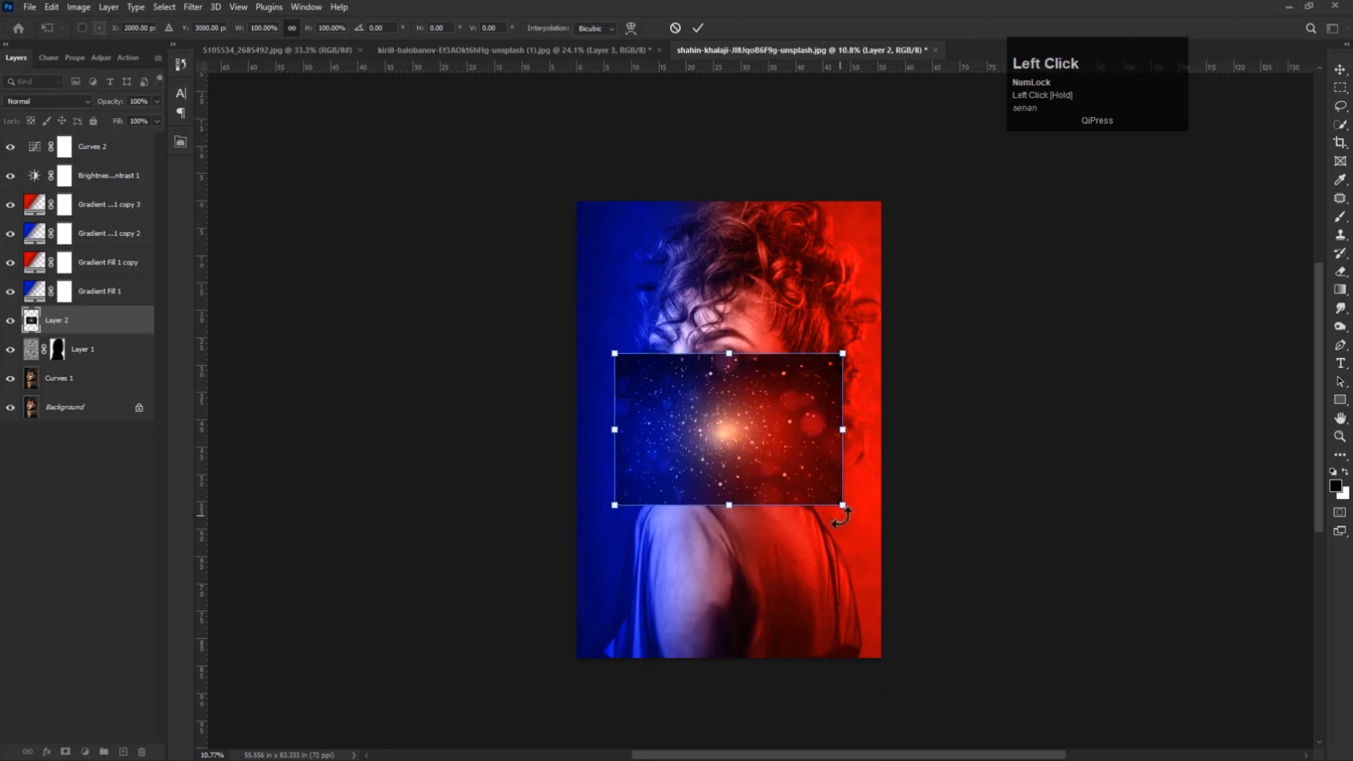
drag(828, 537, 675, 541)
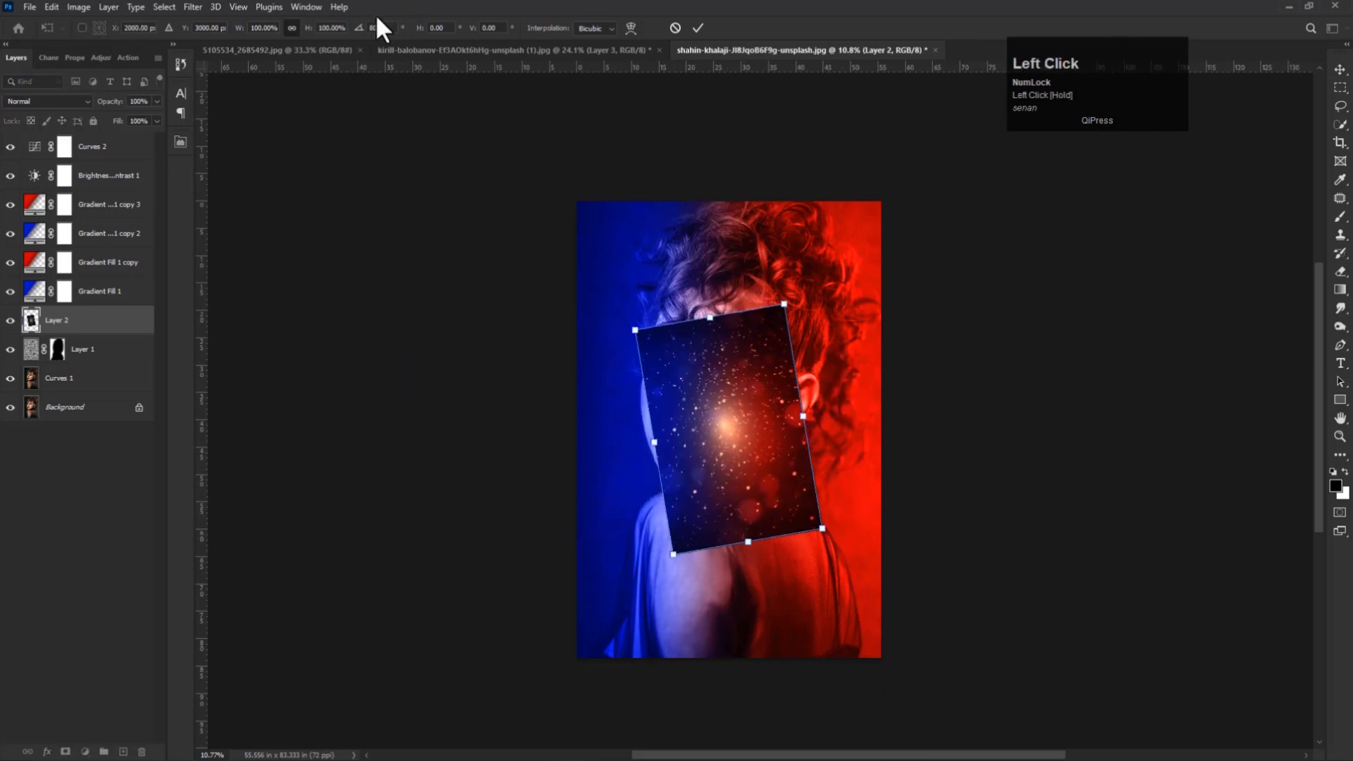
text(90)
drag(708, 324, 671, 326)
drag(720, 430, 979, 602)
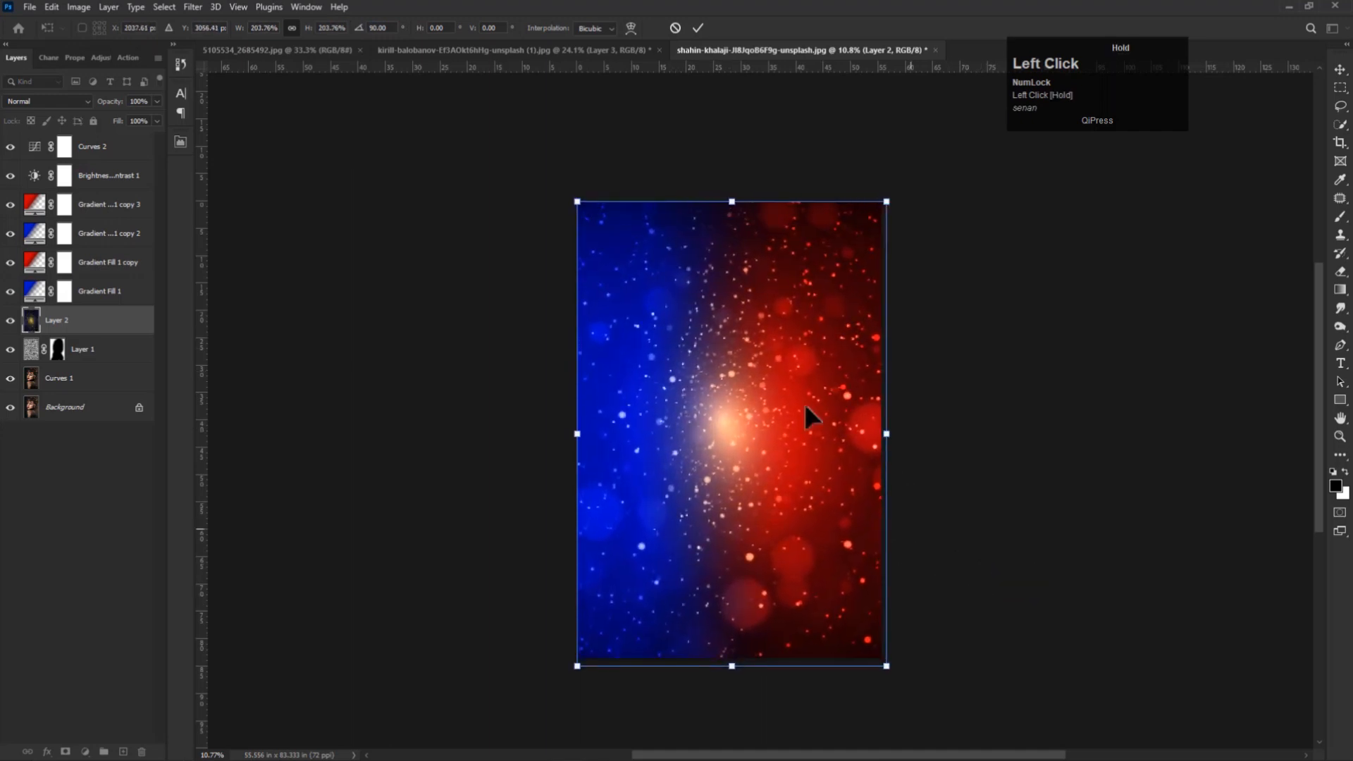
drag(577, 201, 575, 198)
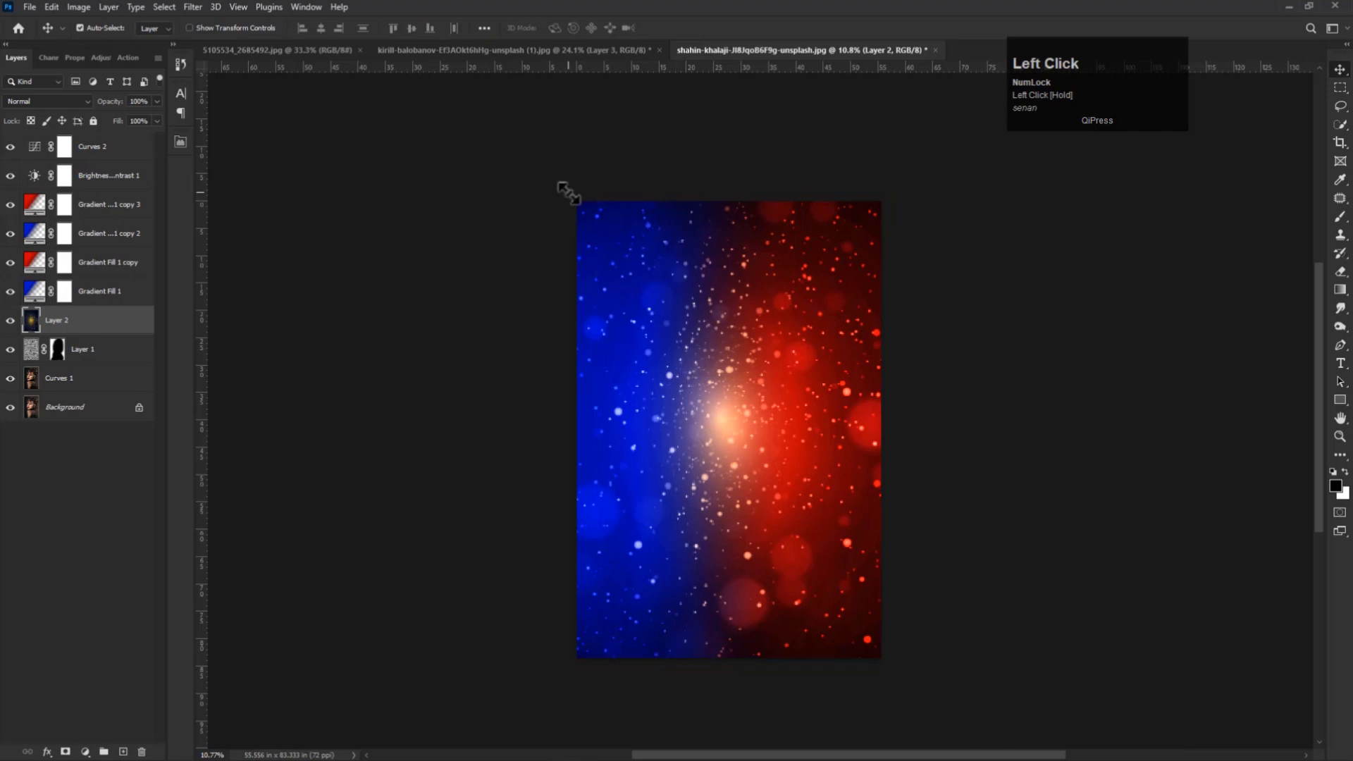
key(ctrl+0)
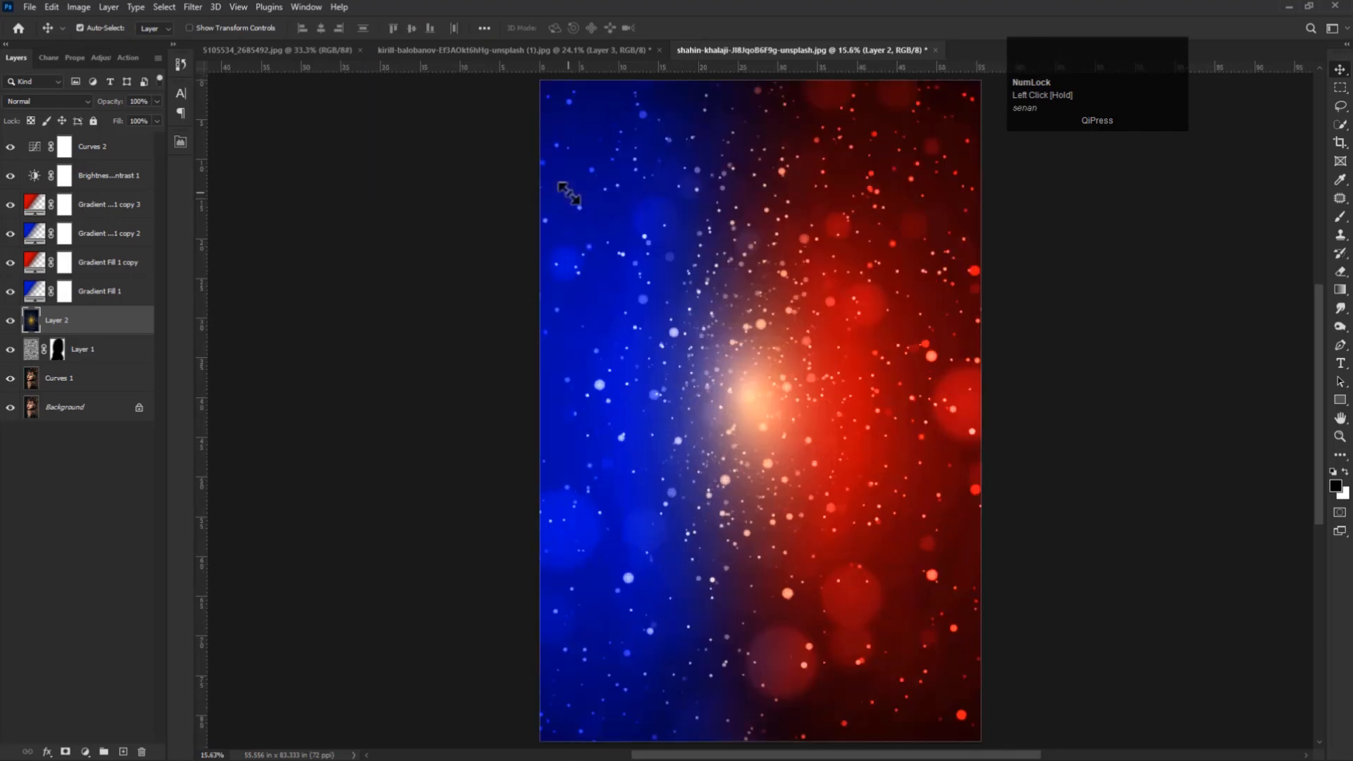
- Add a black mask to the particle layer and paint with white to reveal particles along the blue background
alt+click(66, 752)
key(b)
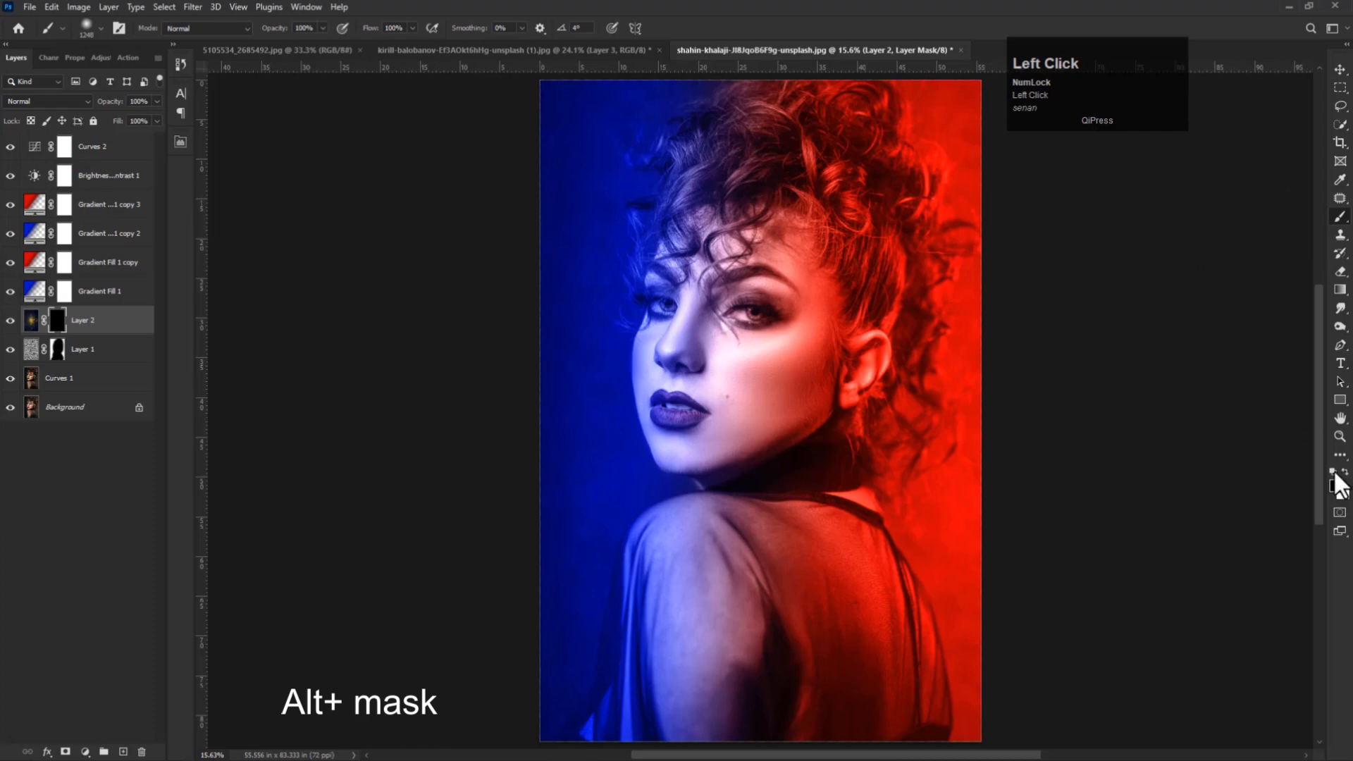
click(586, 429)
key(ctrl+z)
alt+right_click(547, 372)
scroll(570, 382, down, 3)
alt+right_click(560, 223)
mouse_move(568, 185)
mouse_down()
mouse_move(502, 250)
mouse_move(534, 259)
mouse_move(455, 529)
mouse_move(469, 530)
mouse_move(521, 403)
mouse_move(561, 435)
mouse_move(562, 553)
mouse_up()
alt+right_click(553, 528)
- Reveal particles over the red background, hair and lower body on the mask with a soft white brush at 10% opacity
click(852, 630)
mouse_move(852, 655)
mouse_down()
mouse_move(819, 614)
mouse_move(855, 483)
mouse_up()
mouse_move(733, 129)
mouse_down()
mouse_move(846, 157)
mouse_move(958, 538)
mouse_move(870, 516)
mouse_move(836, 477)
mouse_move(986, 527)
mouse_move(662, 536)
mouse_up()
alt+right_click(692, 539)
mouse_move(977, 575)
mouse_down()
mouse_move(743, 490)
mouse_move(760, 470)
mouse_move(960, 604)
mouse_move(800, 516)
mouse_up()
key(ctrl+z)
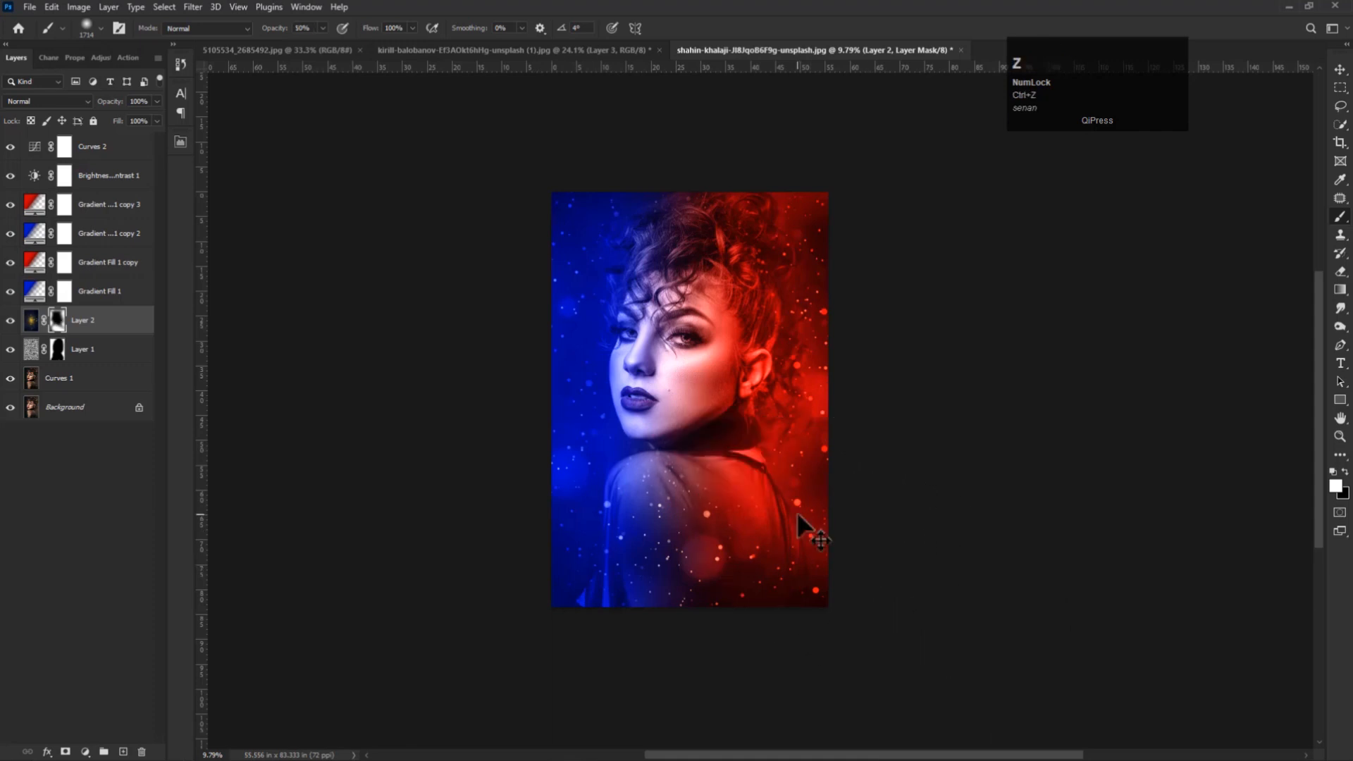
drag(1019, 611, 804, 589)
scroll(804, 589, up, 1)
drag(747, 556, 759, 620)
- Strengthen the particles around the hair, face edge and shoulder on the mask with a soft white brush at 30% opacity
alt+right_click(613, 462)
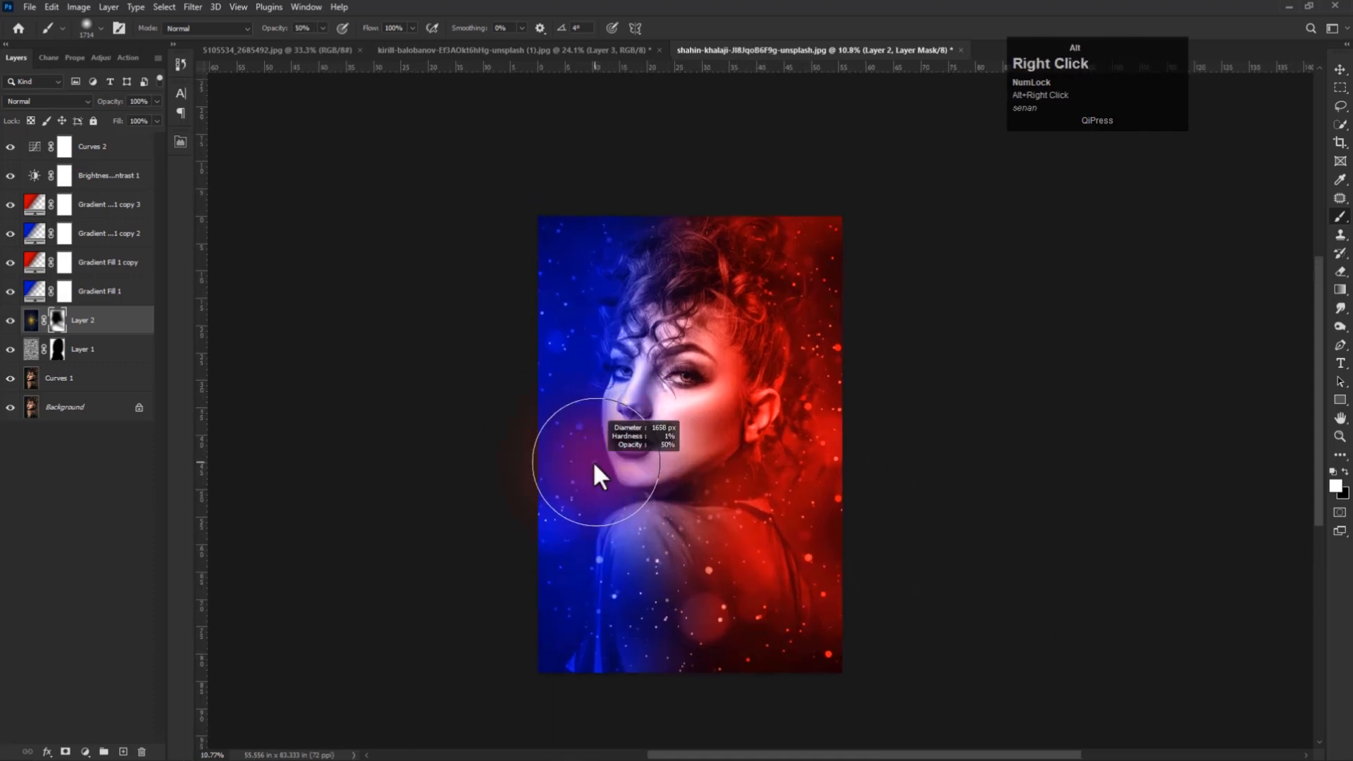
alt+right_click(723, 424)
key(3)
mouse_move(654, 304)
mouse_down()
mouse_move(819, 244)
mouse_move(631, 235)
mouse_move(839, 480)
mouse_move(682, 426)
mouse_move(771, 484)
mouse_move(672, 522)
mouse_up()
mouse_move(595, 497)
mouse_down()
mouse_move(580, 474)
mouse_move(613, 514)
mouse_move(625, 506)
mouse_up()
alt+right_click(706, 620)
drag(761, 614, 1011, 685)
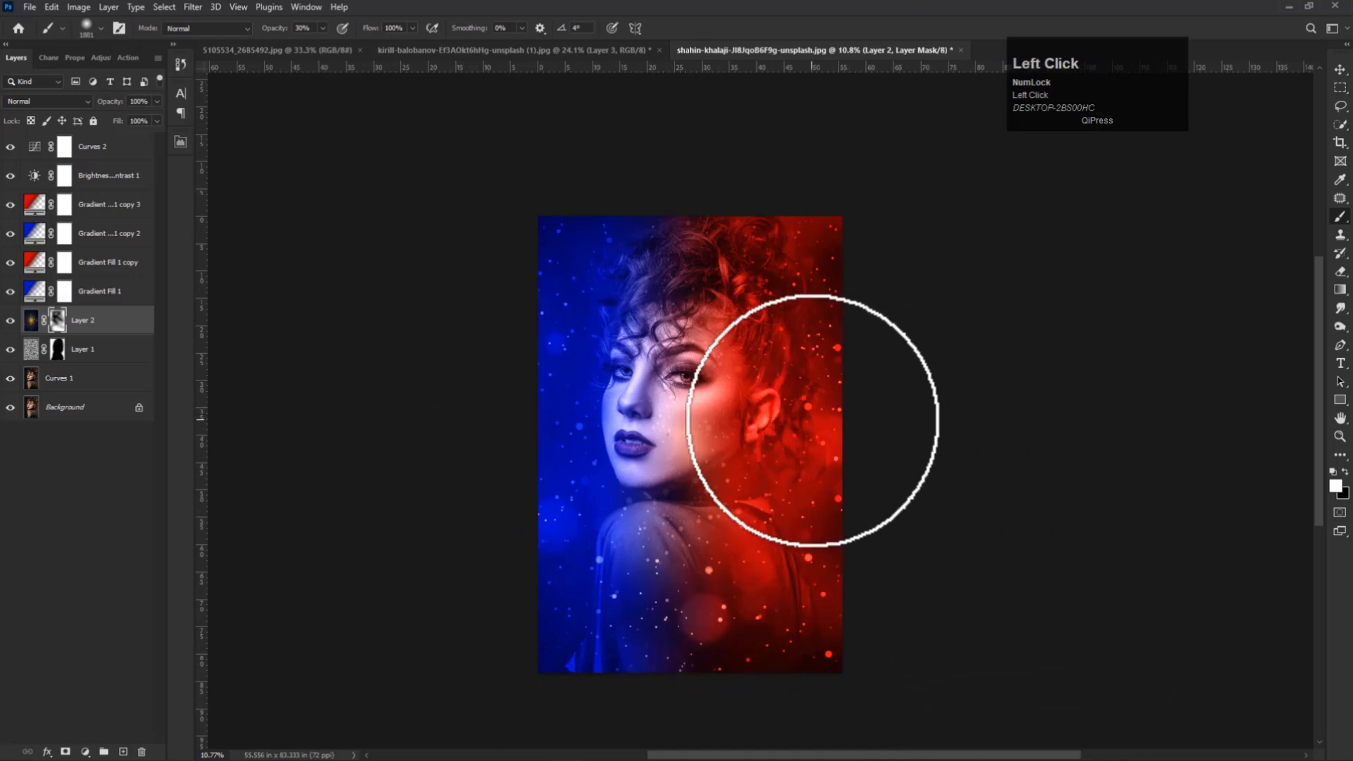
alt+right_click(793, 413)
click(694, 424)
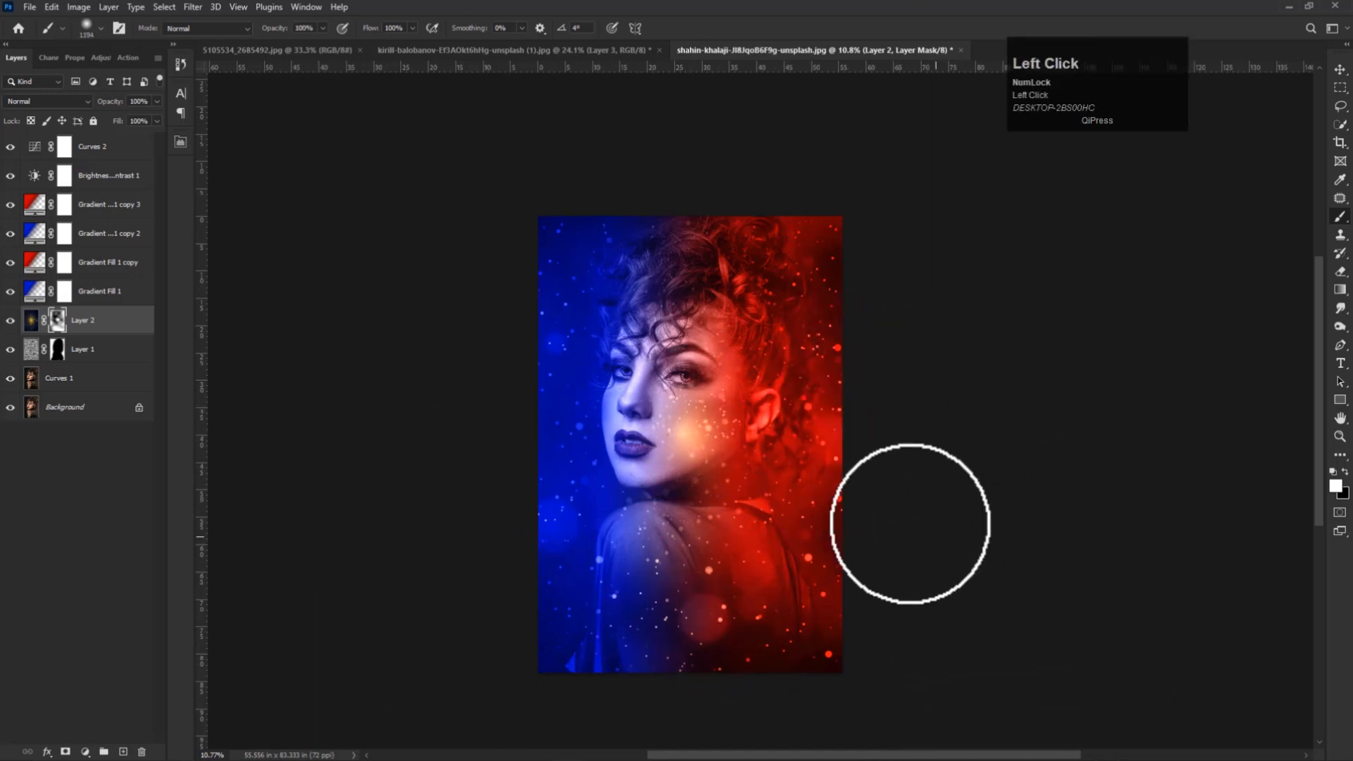
key(ctrl+z)
- Adjust the soft mask brush at 50% opacity around the face and hair, and compare the particle layer off and on
alt+right_click(733, 419)
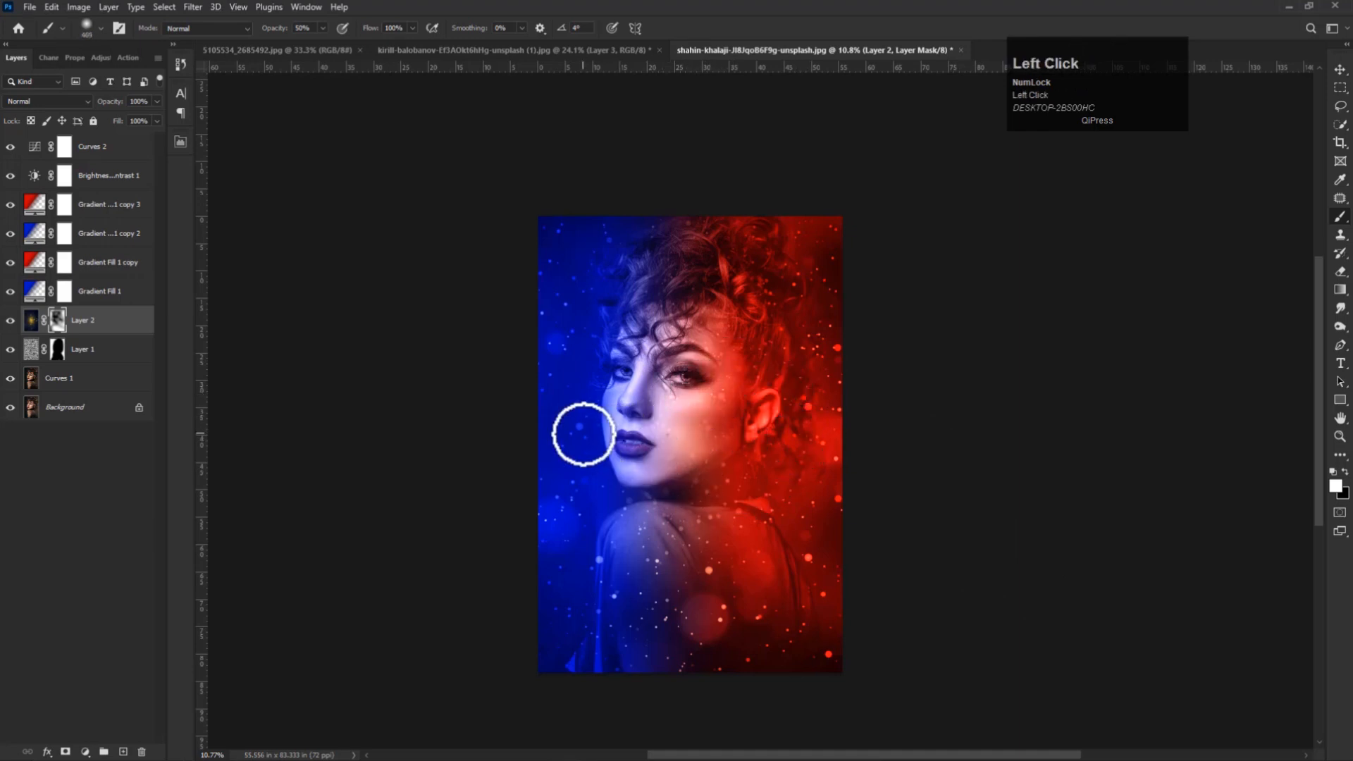
alt+right_click(652, 265)
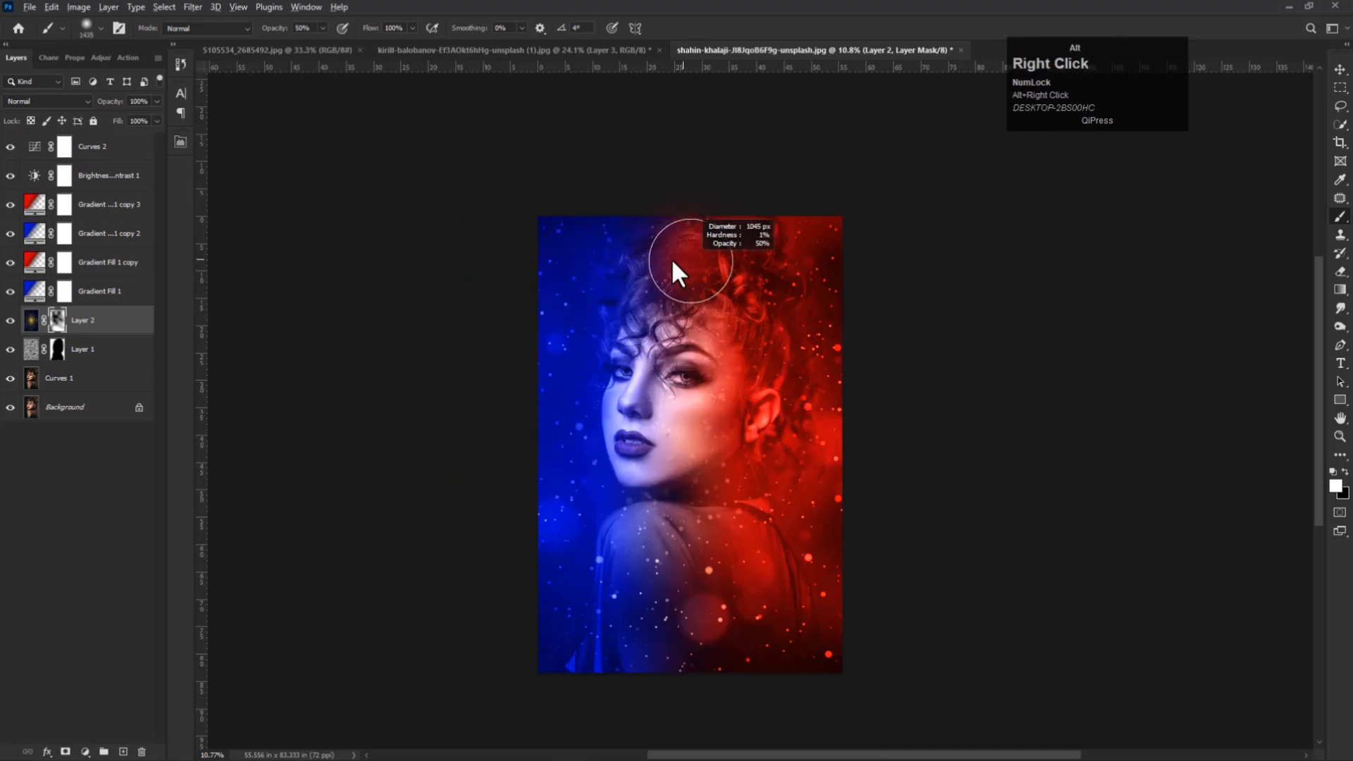
key(ctrl+0)
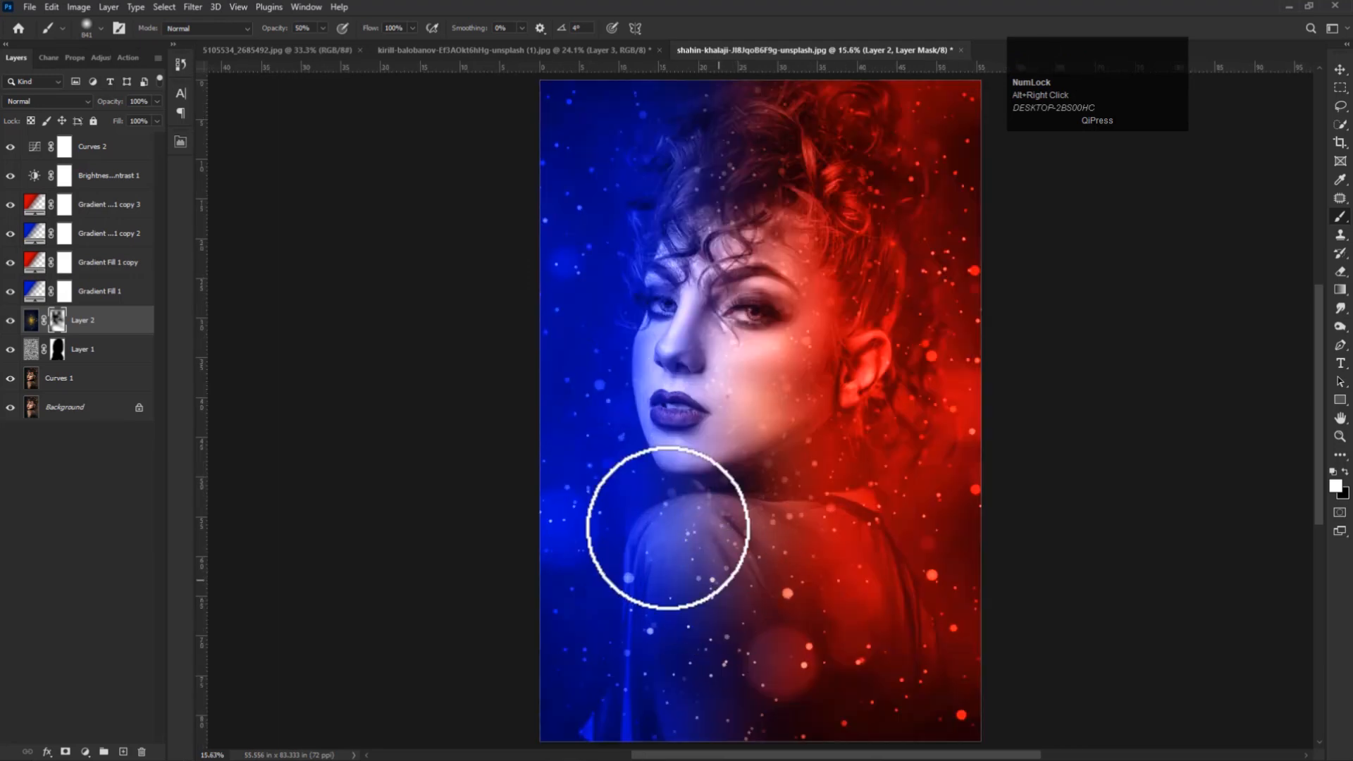
click(10, 320)
click(11, 321)
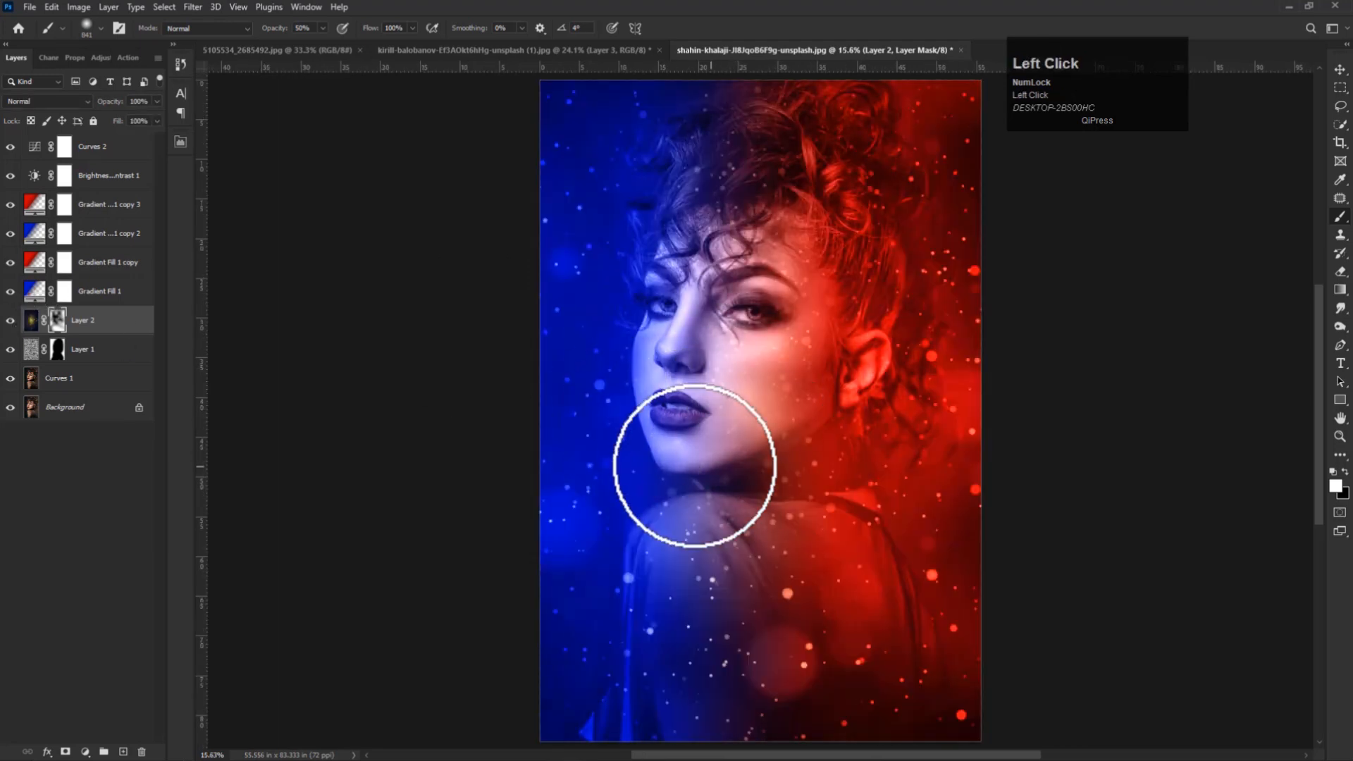
key(v)
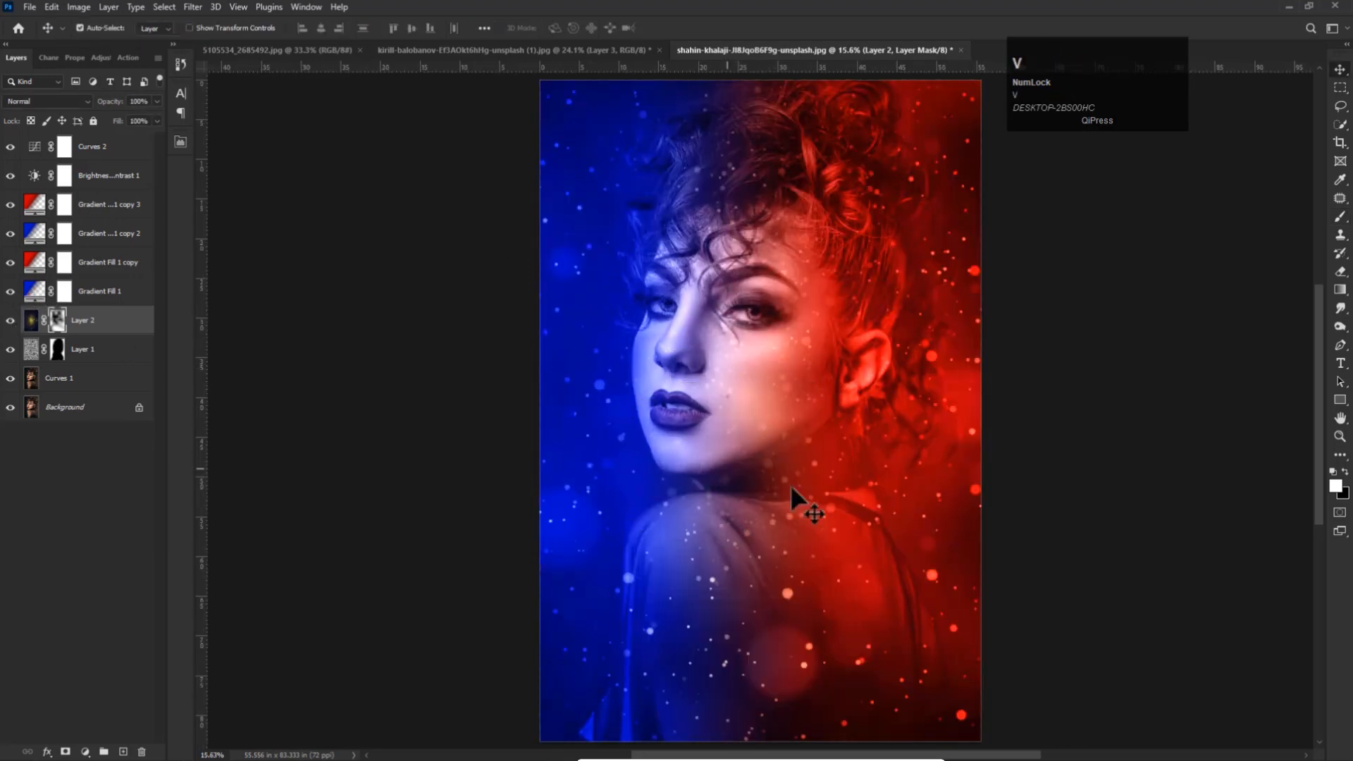
- Stamp all visible layers into a new top layer, hide the layers between it and the Background, and compare before and after
click(134, 157)
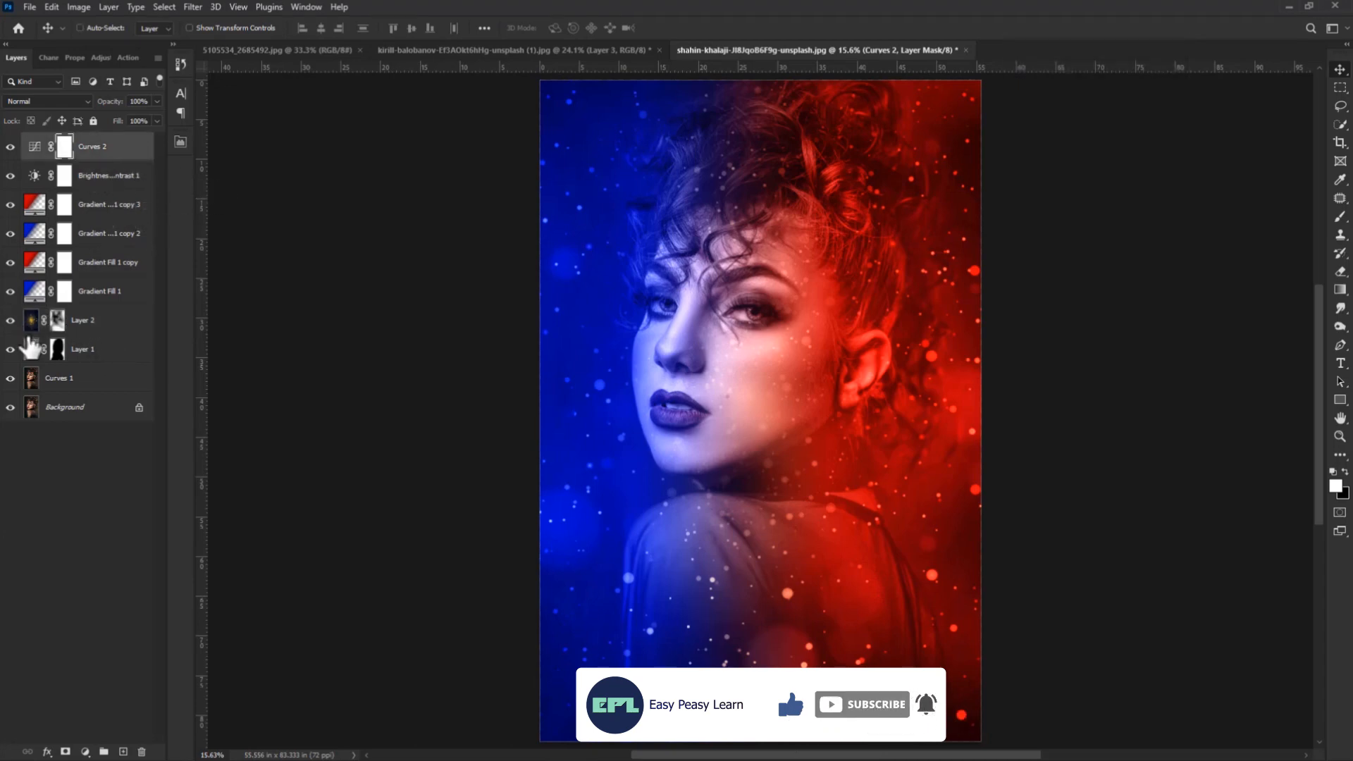
drag(10, 175, 7, 386)
click(10, 147)
click(10, 147)
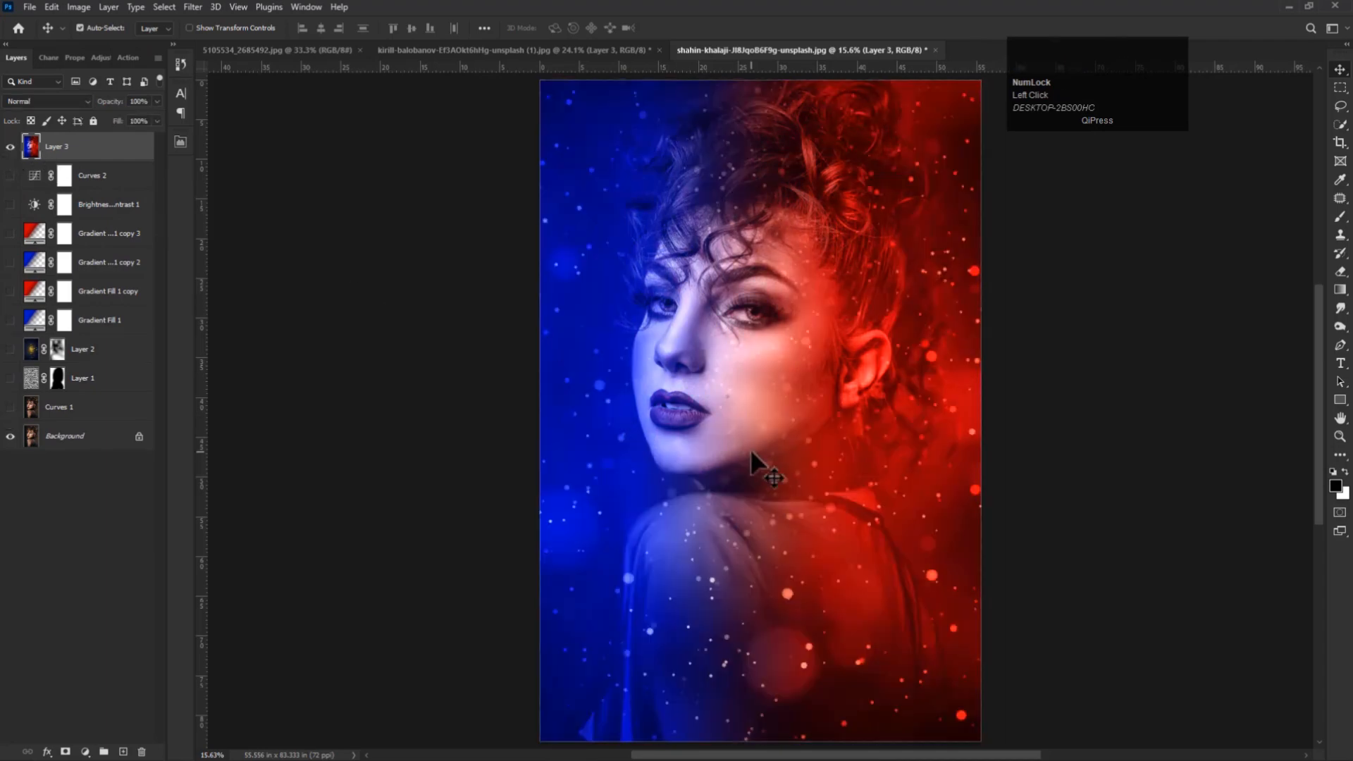
- Switch between the open documents to review both finished dual-lighting portraits
click(274, 48)
key(ctrl+Tab)
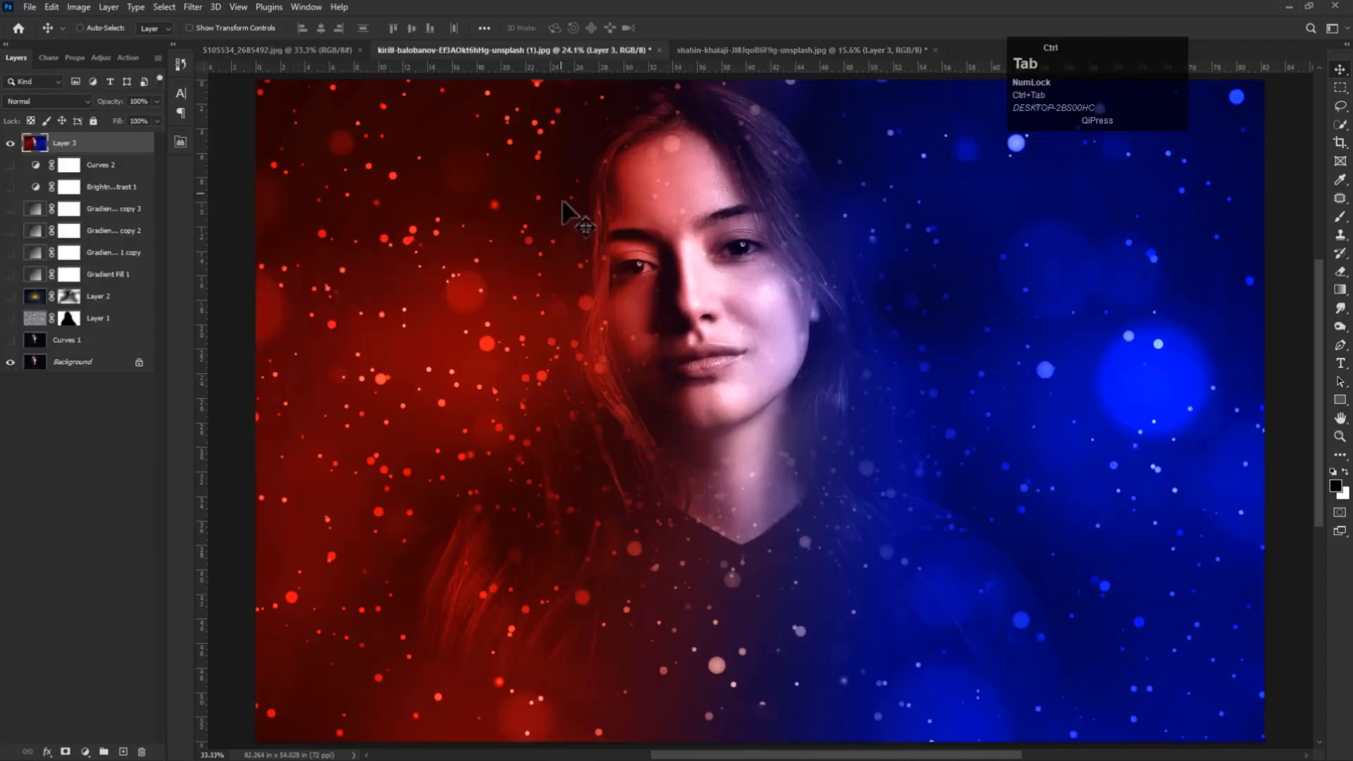
key(ctrl+Tab)
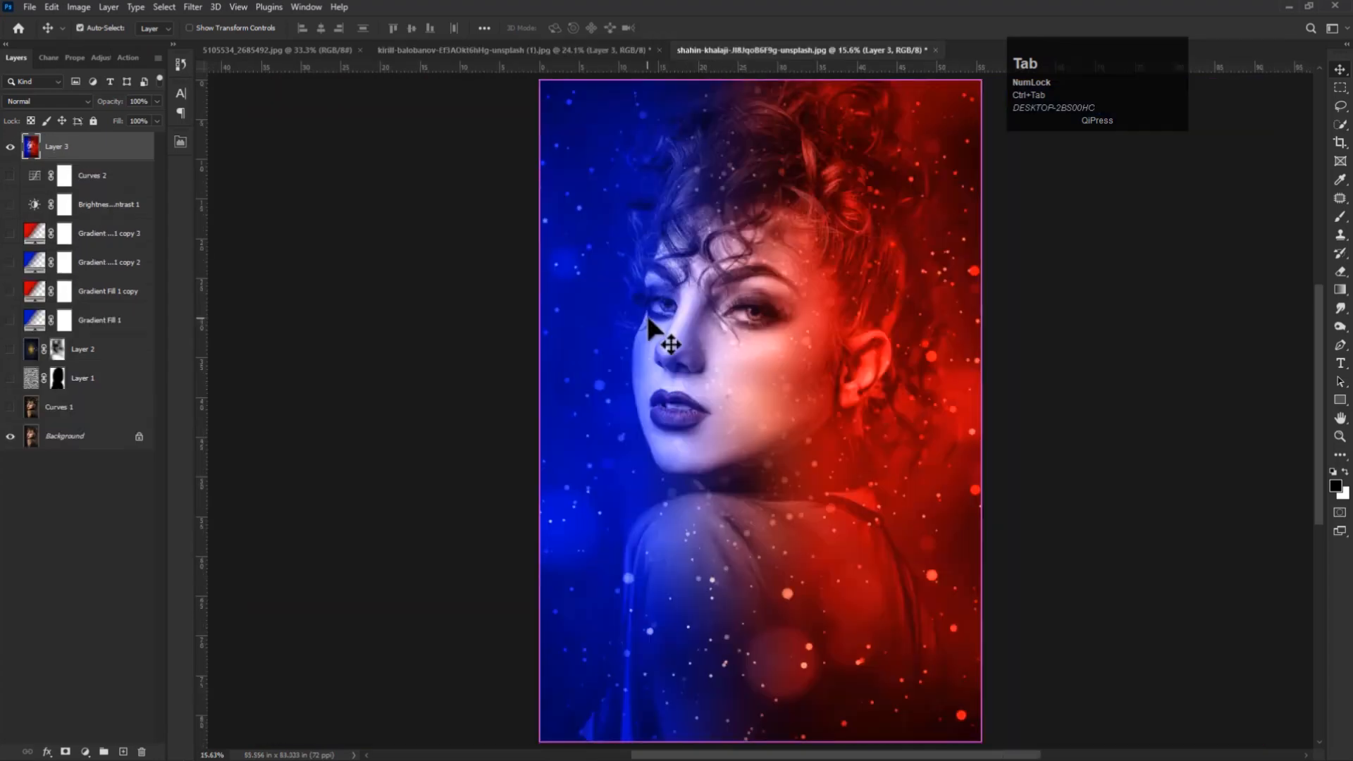